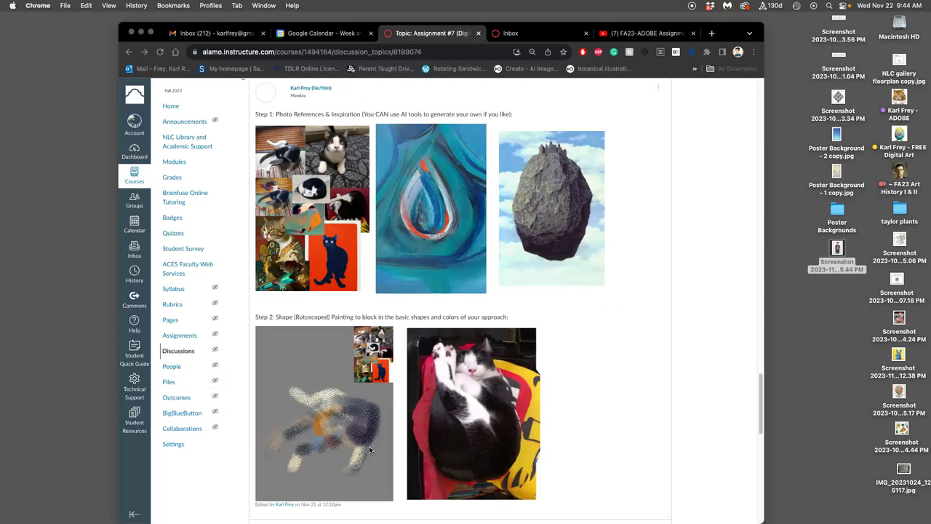
- Scroll the Canvas Assignment #7 post to its Step 1 reference images and Step 2 shape paintings
scroll(369, 449, "up", 1)
scroll(370, 449, "down", 3)
scroll(370, 449, "up", 5)
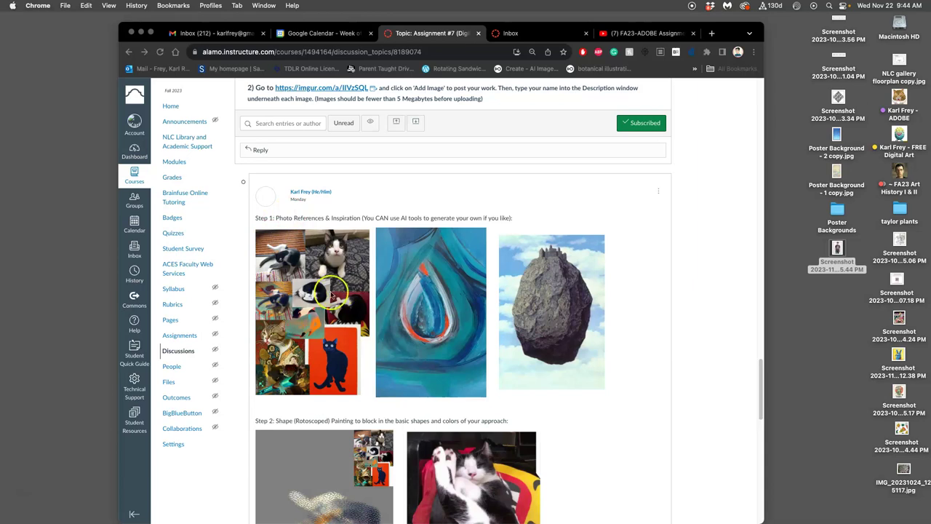
scroll(308, 322, "down", 5)
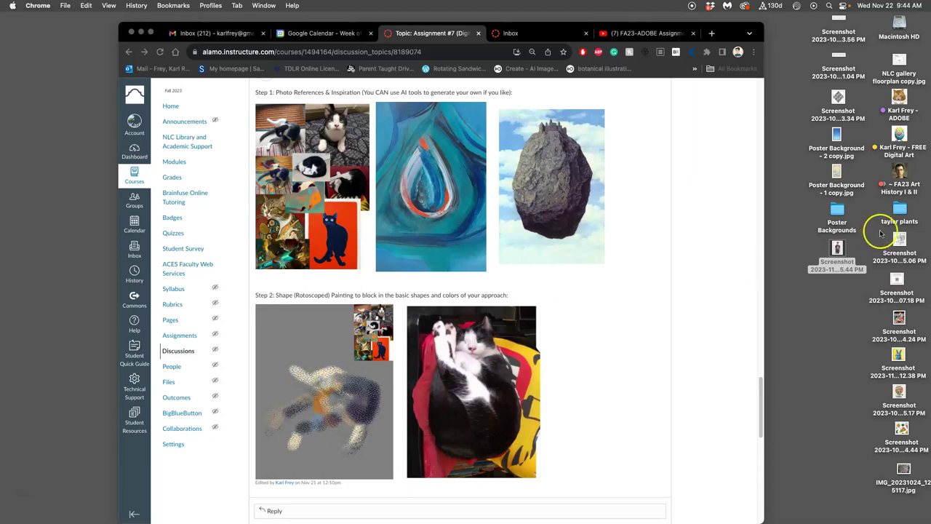
- Open FA23-1 Assign #7 Bigby Licking Himself.psd from ADOBE > Assign 7 in Photoshop
double_click(900, 101)
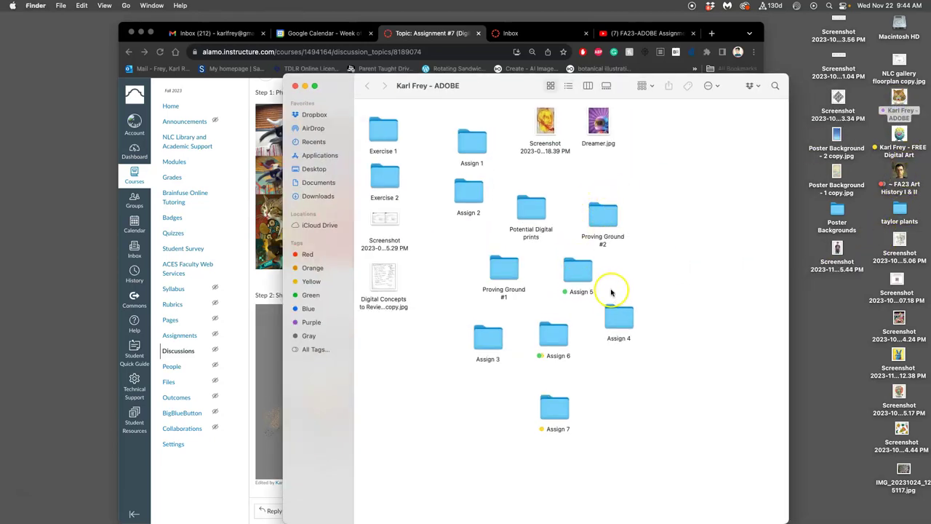
double_click(556, 405)
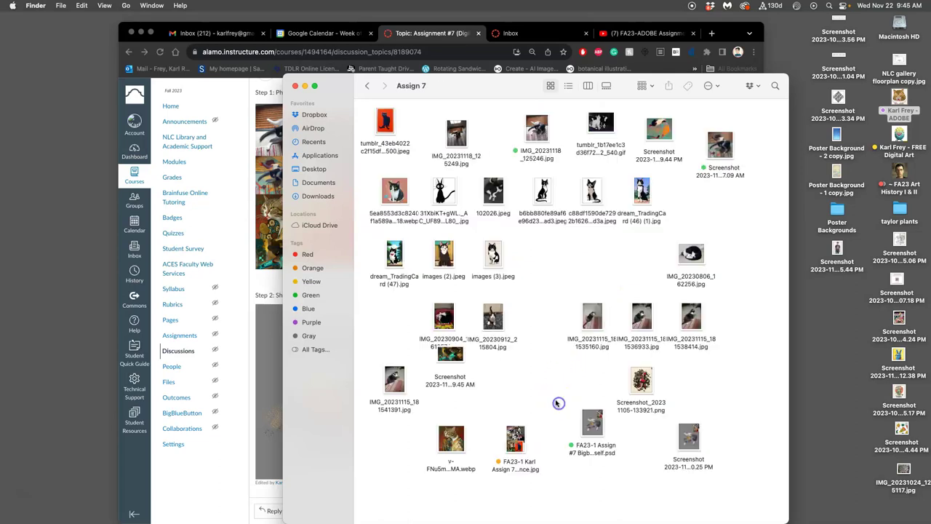
double_click(593, 421)
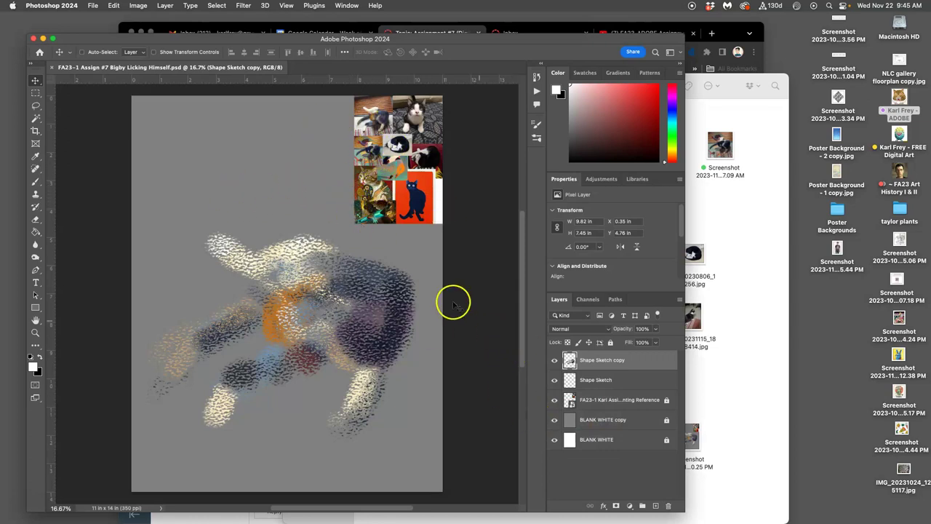
left_click(553, 361)
key("super+equal")
key("super+equal")
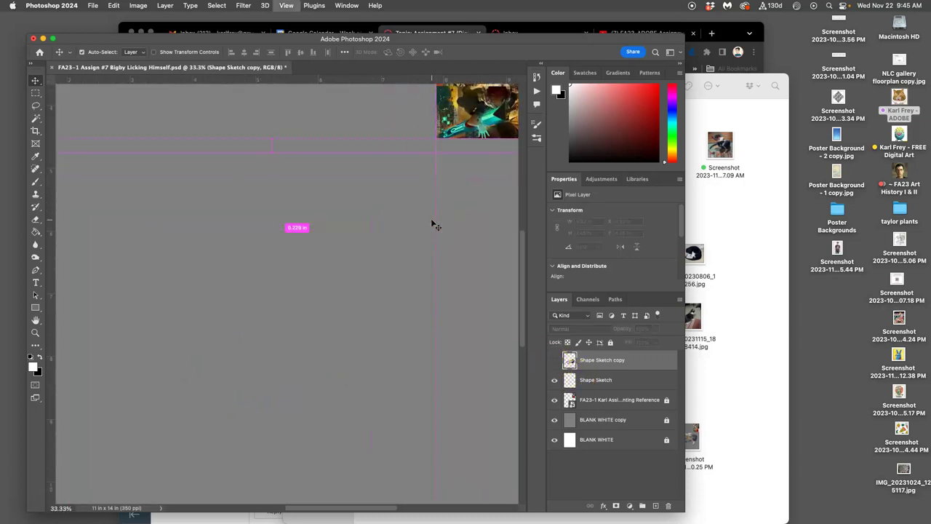
key("super+equal")
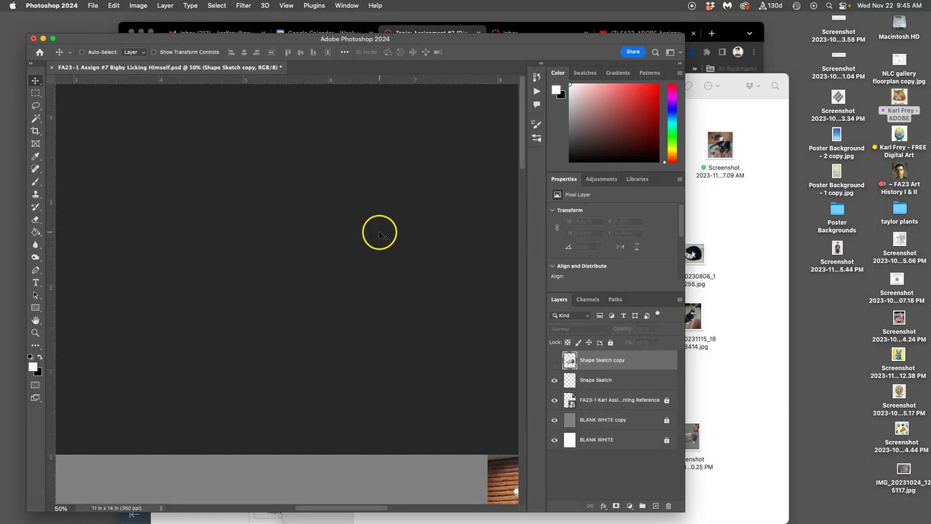
scroll(381, 235, "down", 10)
scroll(383, 234, "left", 2)
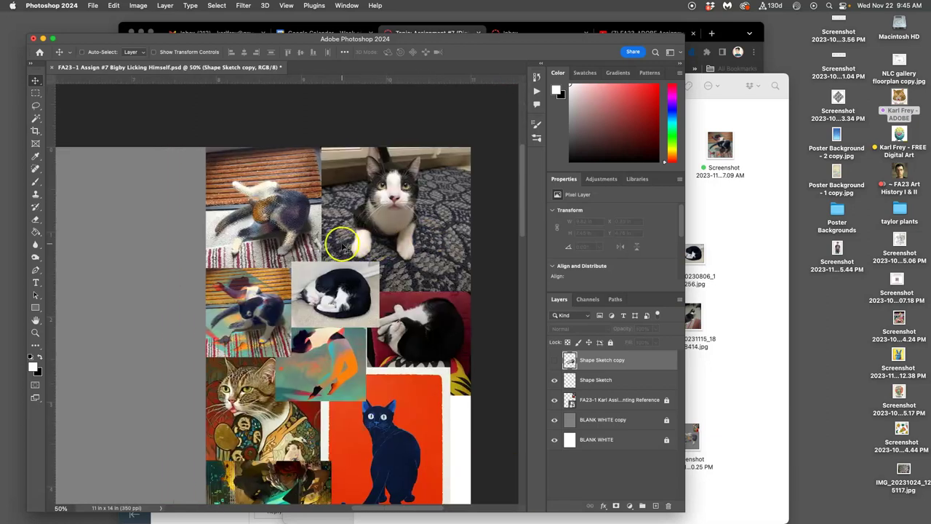
key("super+equal")
key("super+equal")
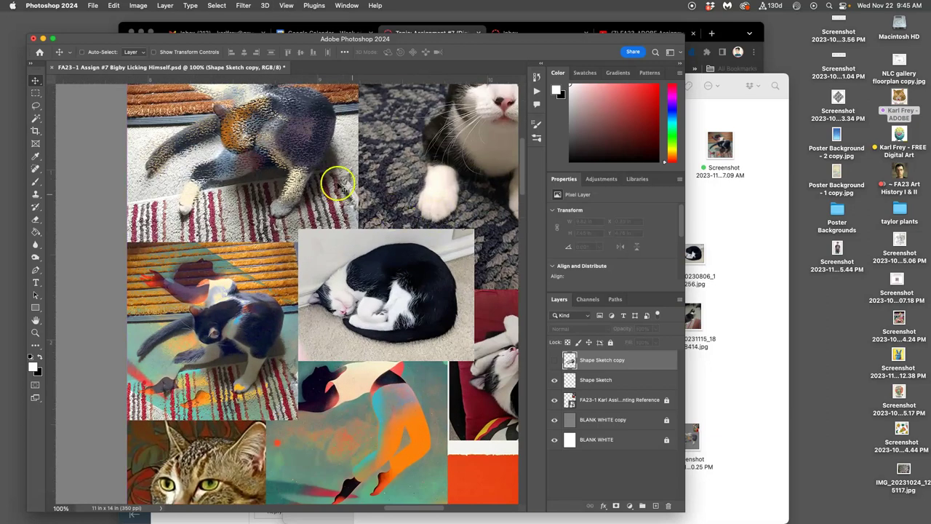
scroll(329, 179, "up", 10)
scroll(301, 170, "down", 5)
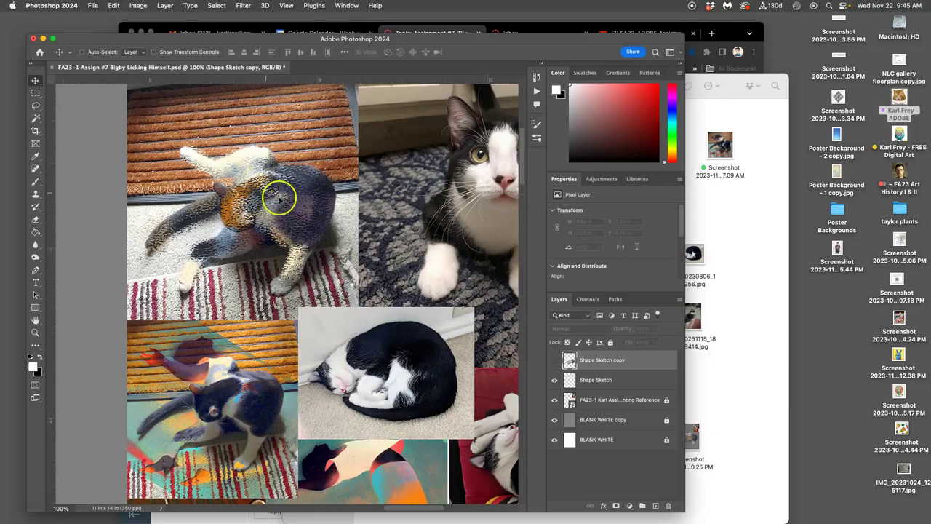
left_click(554, 380)
left_click(555, 380)
left_click(554, 400)
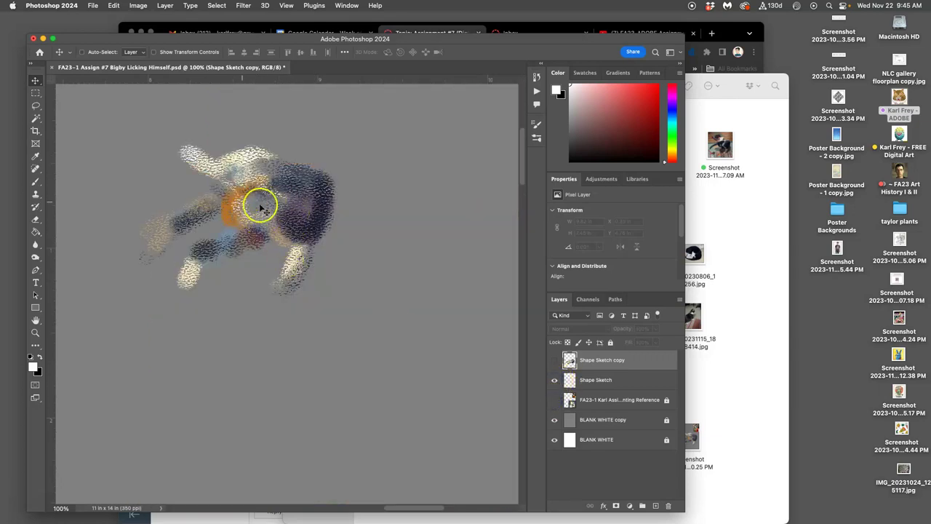
left_click(554, 401)
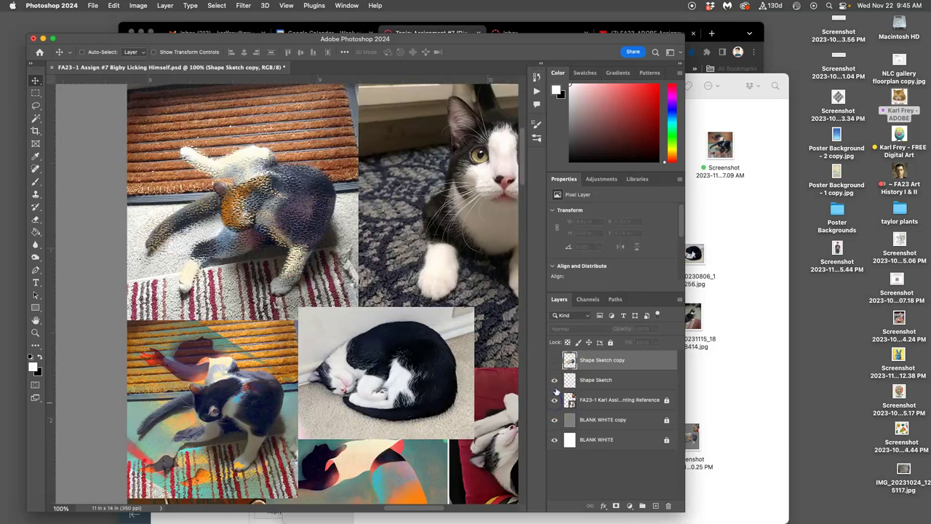
left_click(554, 381)
left_click(554, 380)
key("super+minus")
key("super+minus")
key("super+minus")
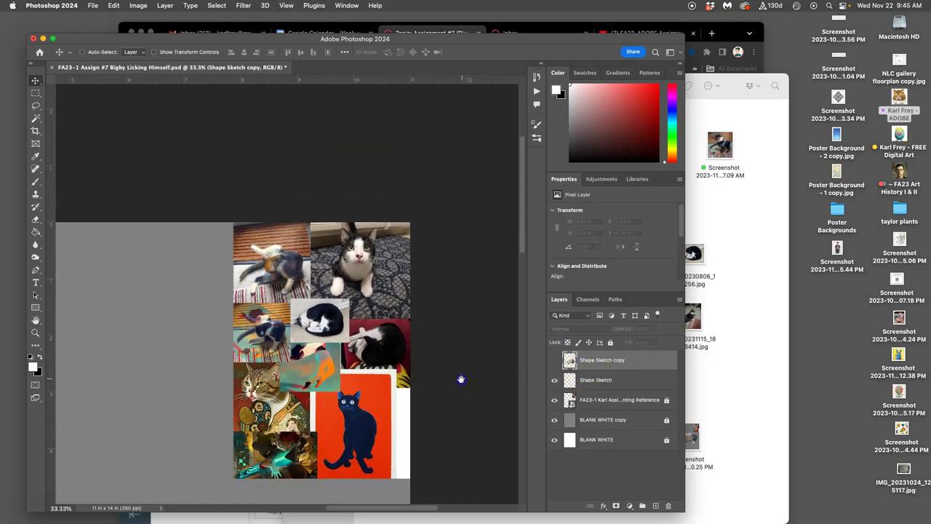
scroll(466, 374, "left", 3)
key("super+minus")
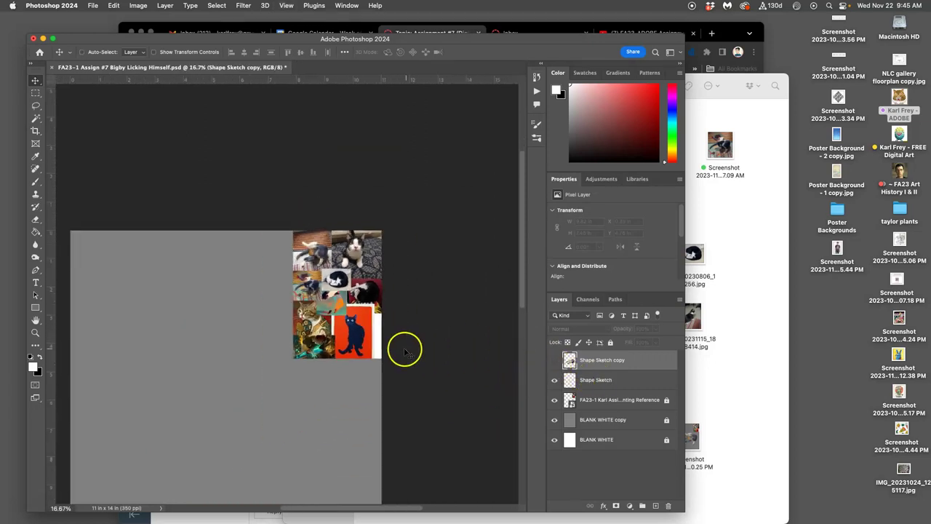
key("super+minus")
scroll(419, 315, "left", 2)
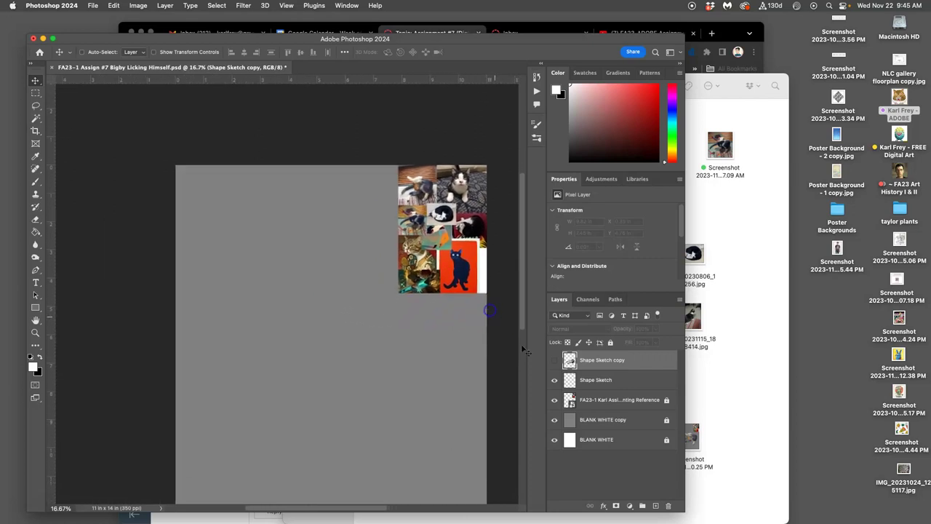
left_click(554, 359)
scroll(331, 381, "down", 3)
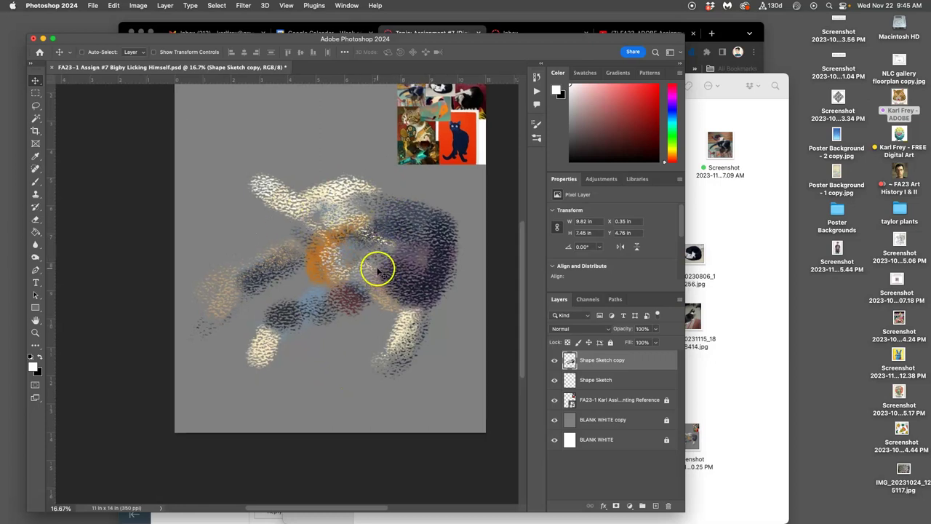
scroll(377, 269, "up", 3)
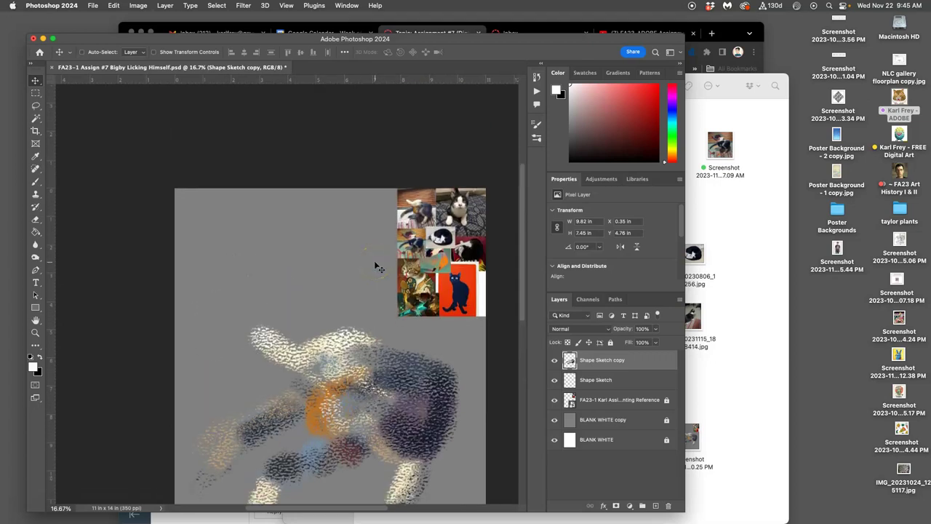
scroll(377, 267, "down", 4)
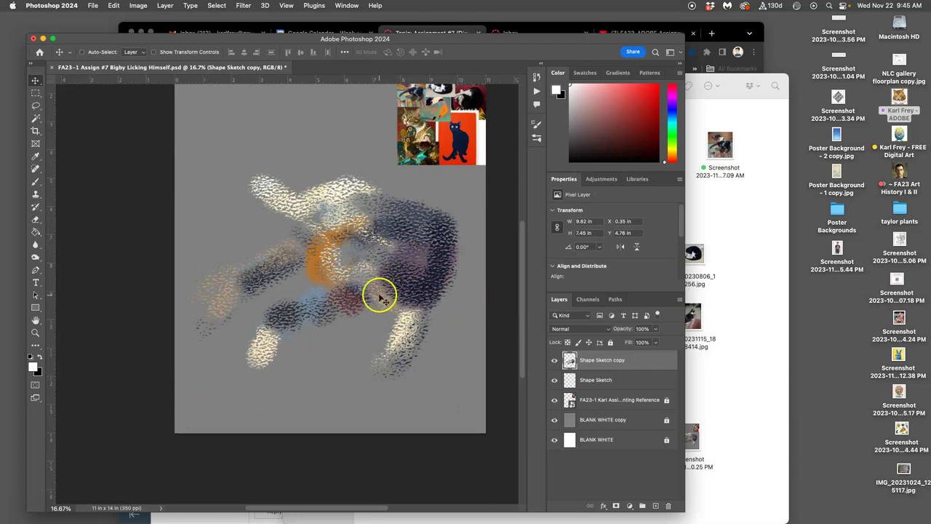
scroll(361, 227, "up", 2)
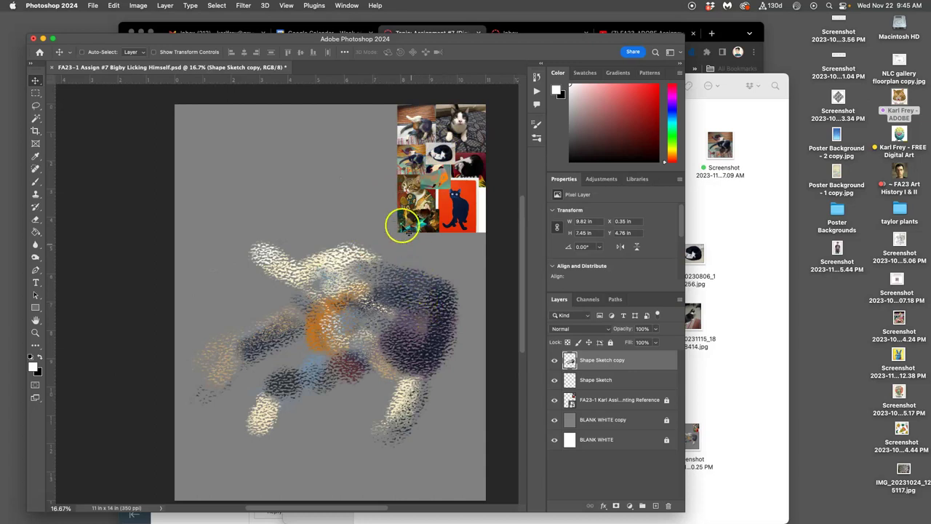
key("super+equal")
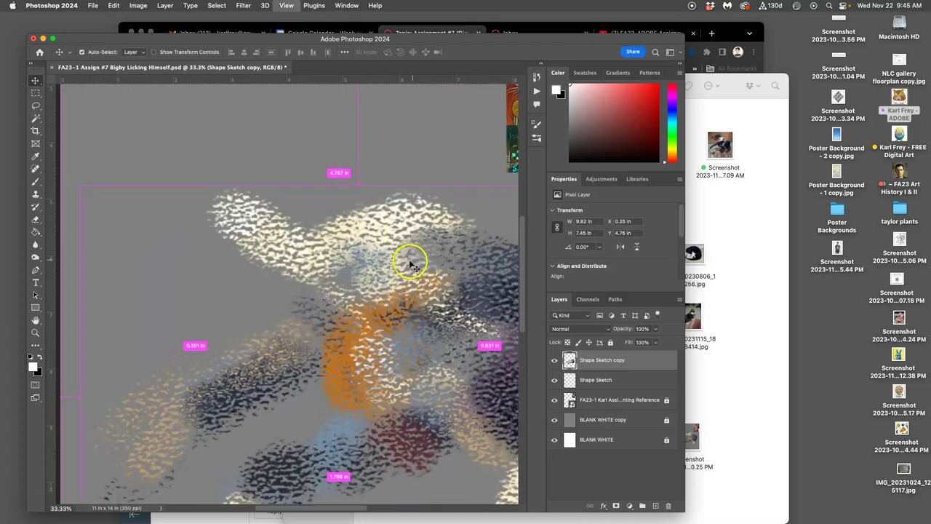
key("super+equal")
scroll(410, 266, "up", 5)
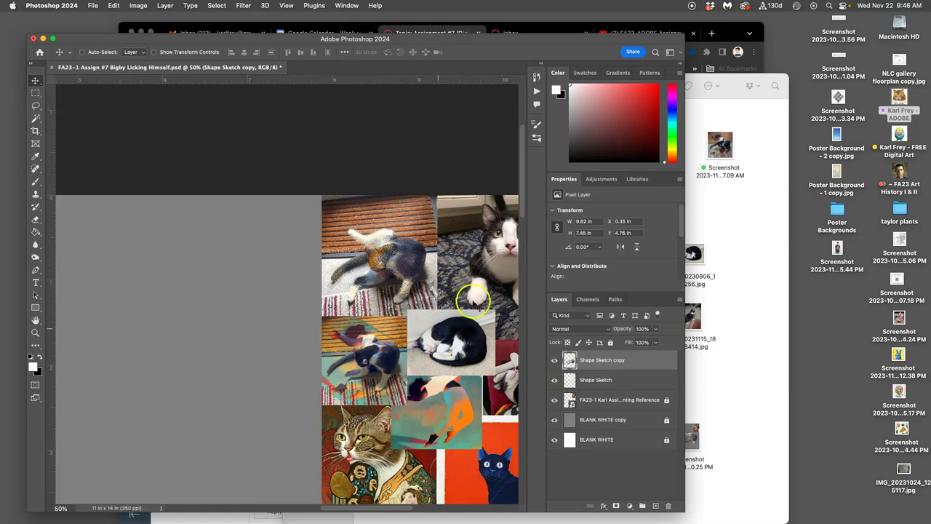
- Give Shape Sketch 66% opacity and Linear Light blending, then return to the Canvas page
left_click(595, 380)
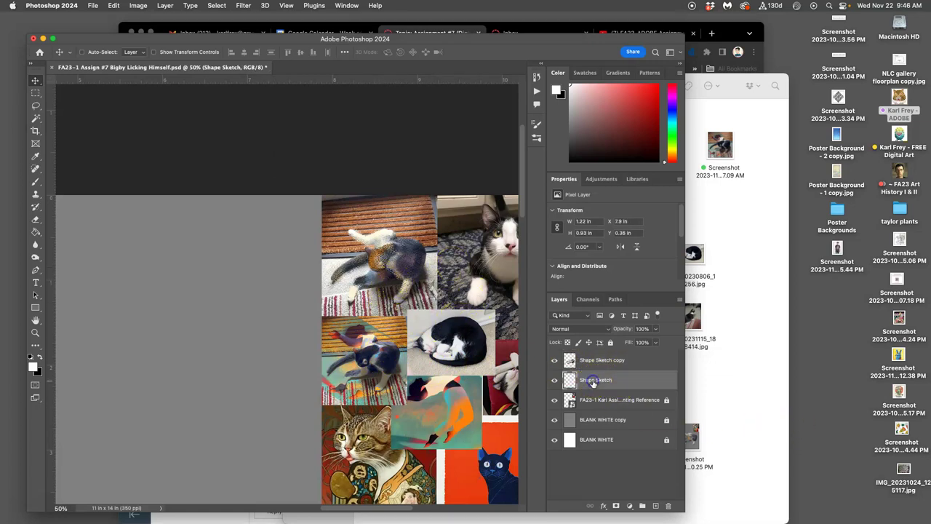
left_click(655, 331)
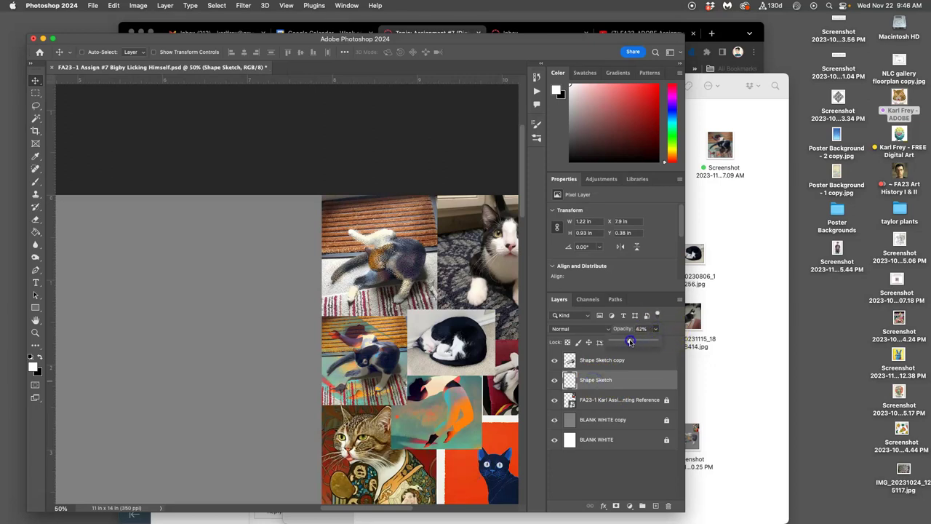
left_click_drag(633, 342, 642, 342)
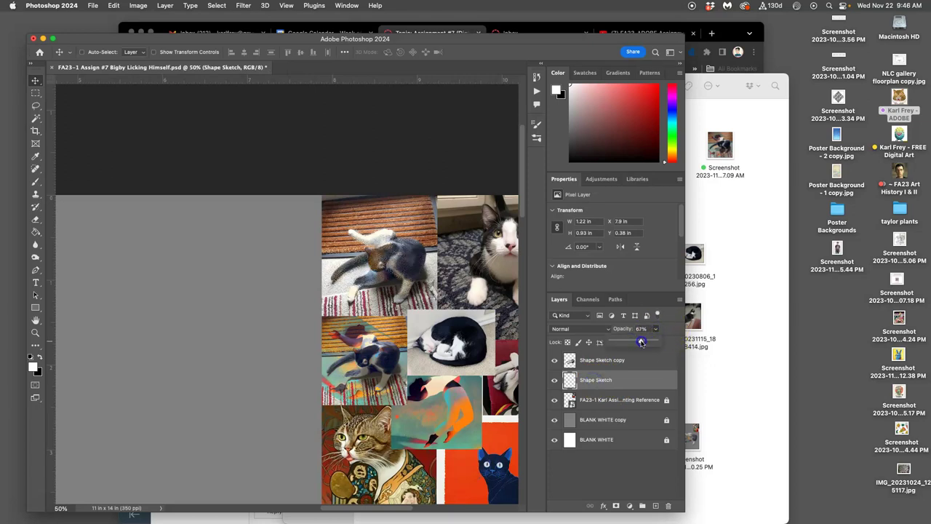
left_click(592, 332)
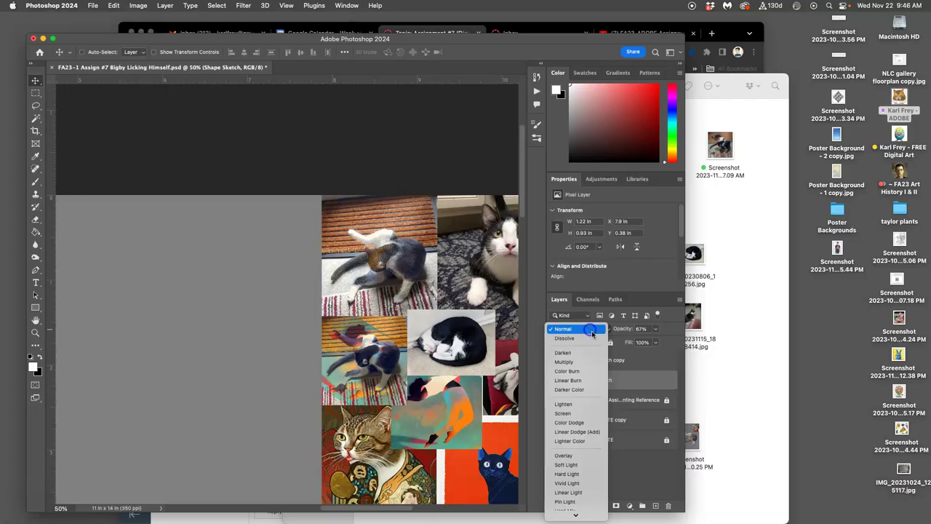
left_click(569, 440)
left_click(655, 331)
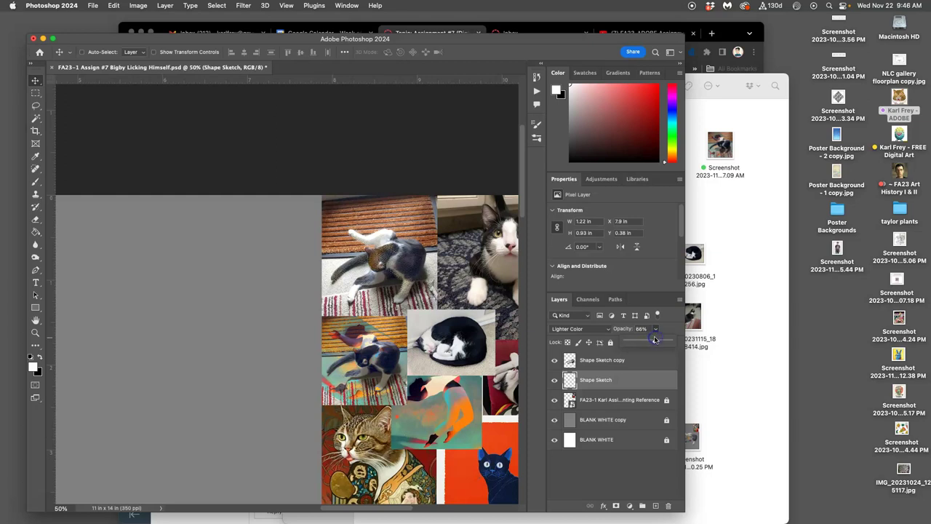
left_click(588, 329)
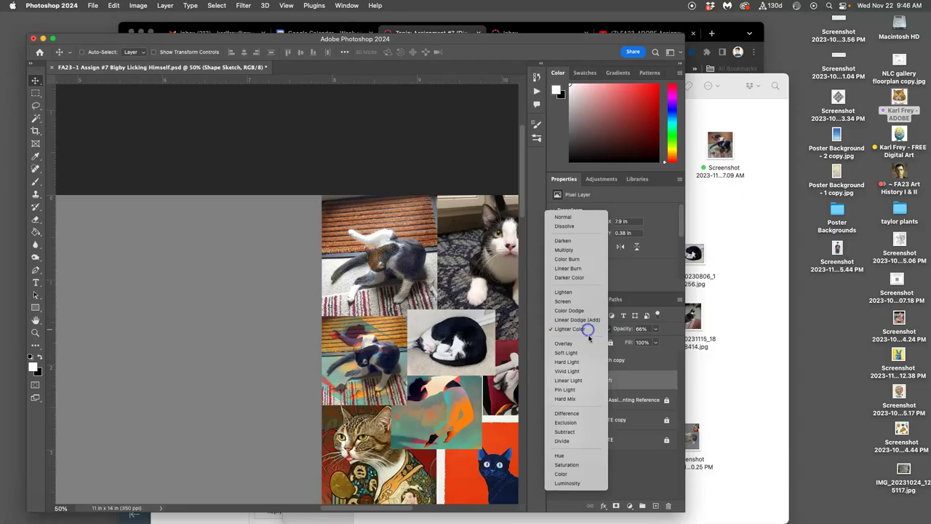
left_click(572, 381)
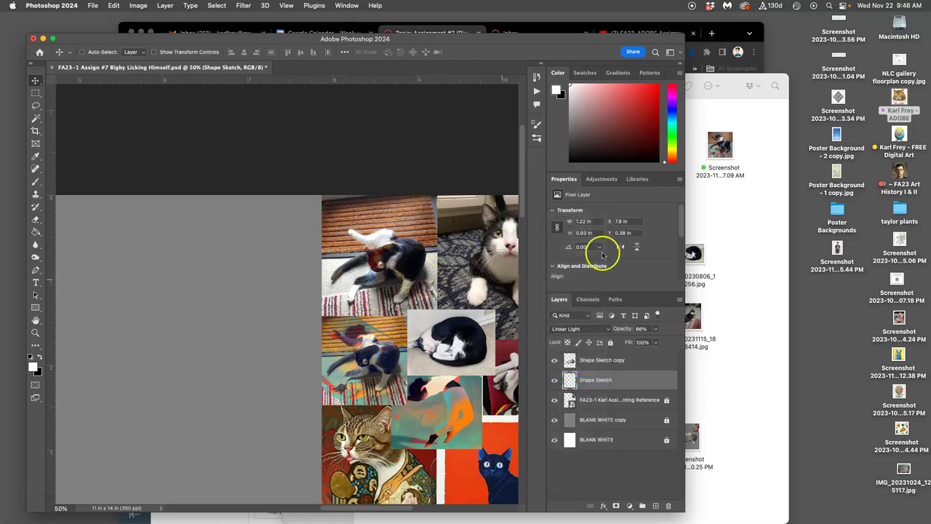
left_click(728, 35)
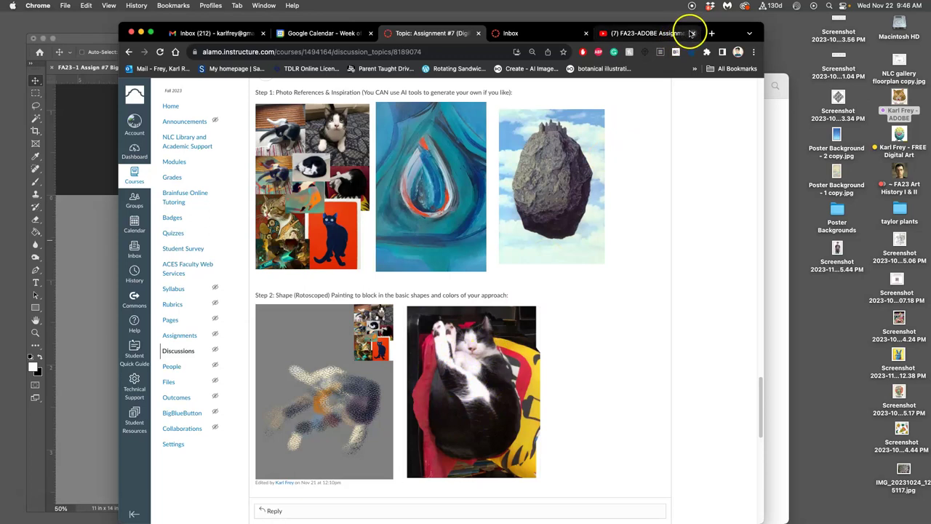
- Save the cat-on-red-and-yellow-cushion image from Canvas into the Finder Assign 7 folder
left_click_drag(732, 29, 604, 29)
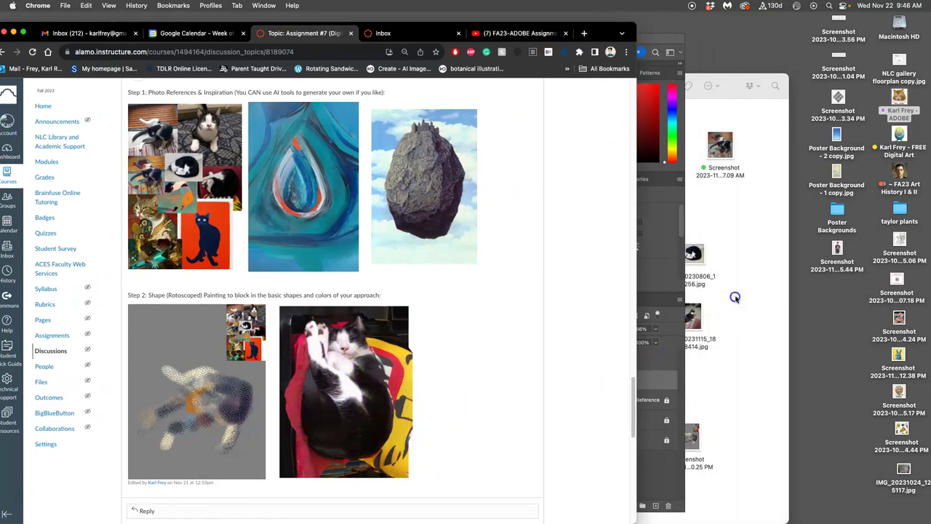
left_click_drag(735, 298, 734, 302)
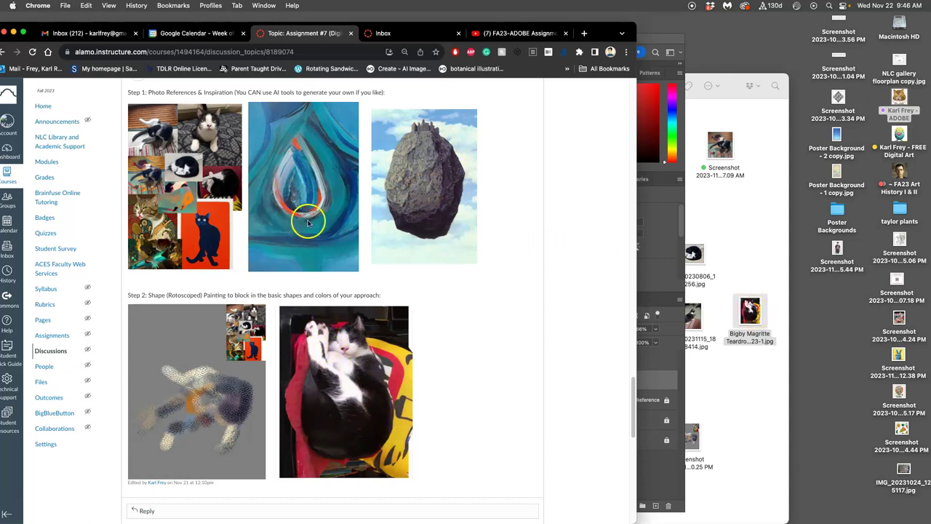
- Preview IMG_20230806_162256.jpg, then bring up the open options for the Bigby Magritte teardrop file
left_click(693, 253)
double_click(690, 253)
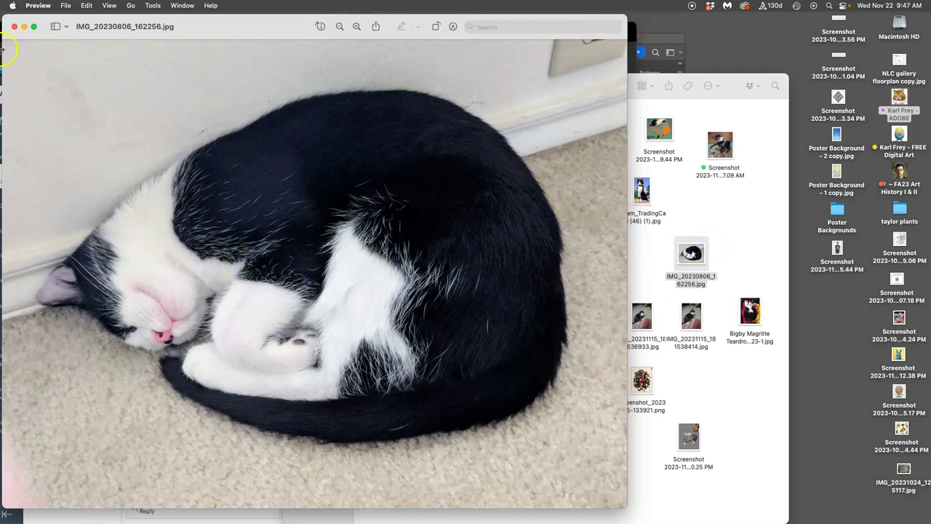
left_click(14, 27)
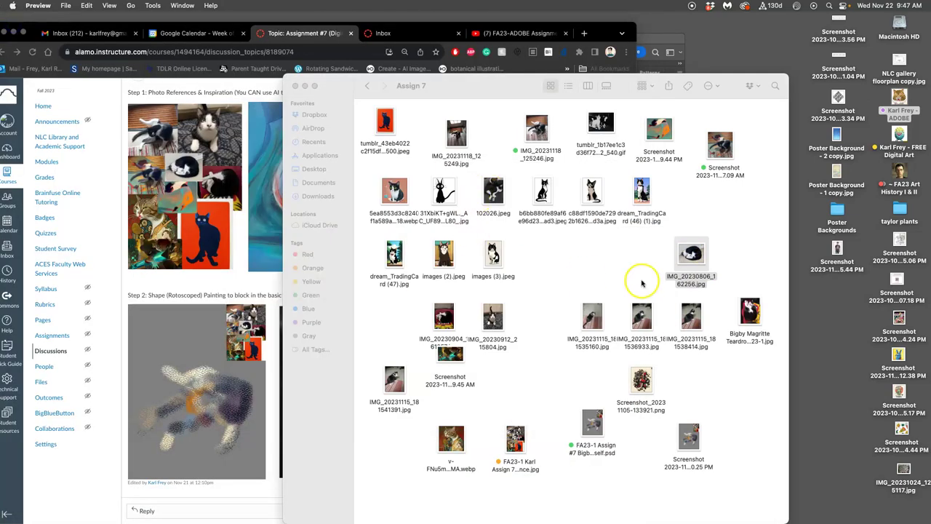
right_click(750, 309)
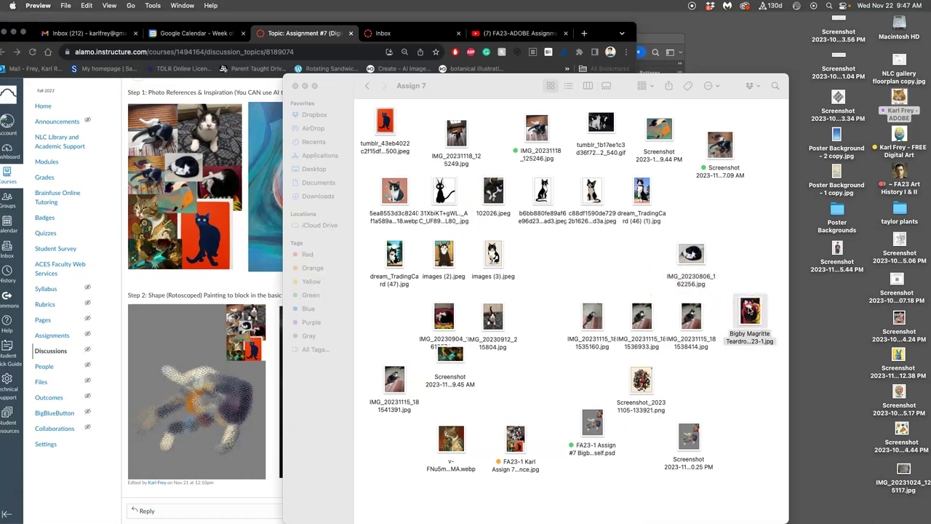
- Open Bigby Magritte Teardrop 2023-1.jpg in Adobe Photoshop 2024
mouse_move(768, 308)
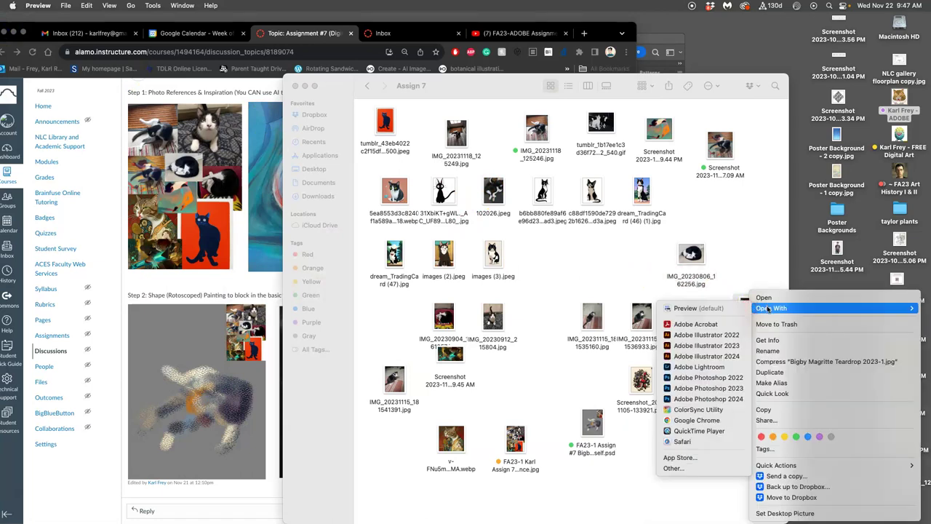
left_click(710, 397)
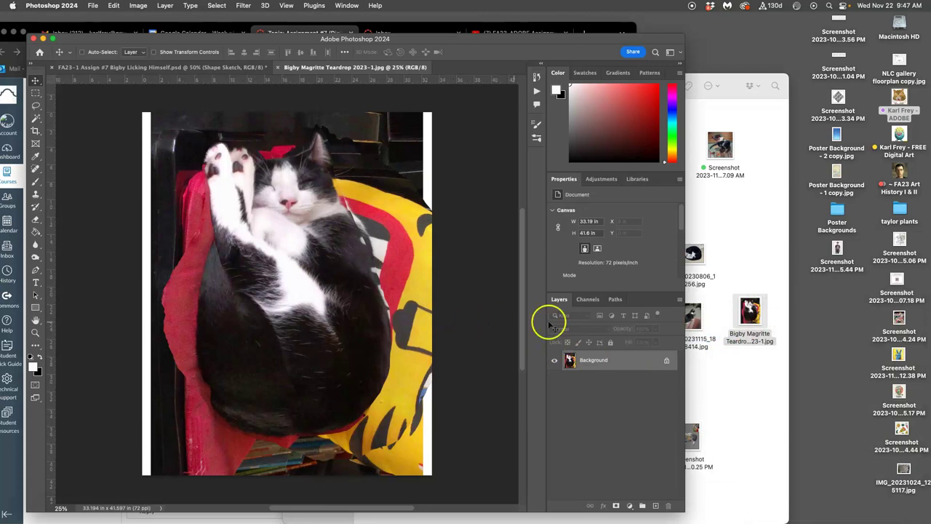
left_click(733, 265)
- Place IMG_20230806_162256 as a layer rotated about 89°, enlarged over the canvas, then hide it
left_click_drag(695, 256, 218, 320)
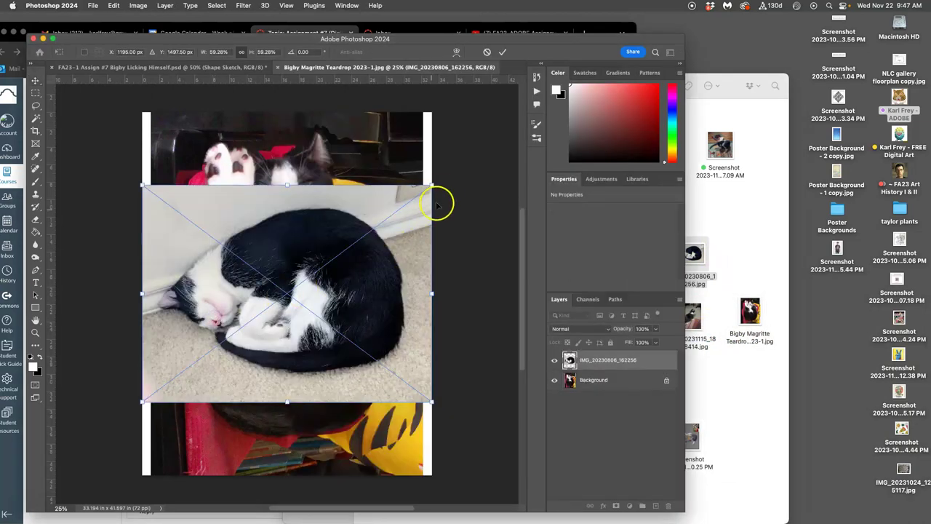
left_click_drag(443, 184, 152, 354)
scroll(151, 354, "left", 5)
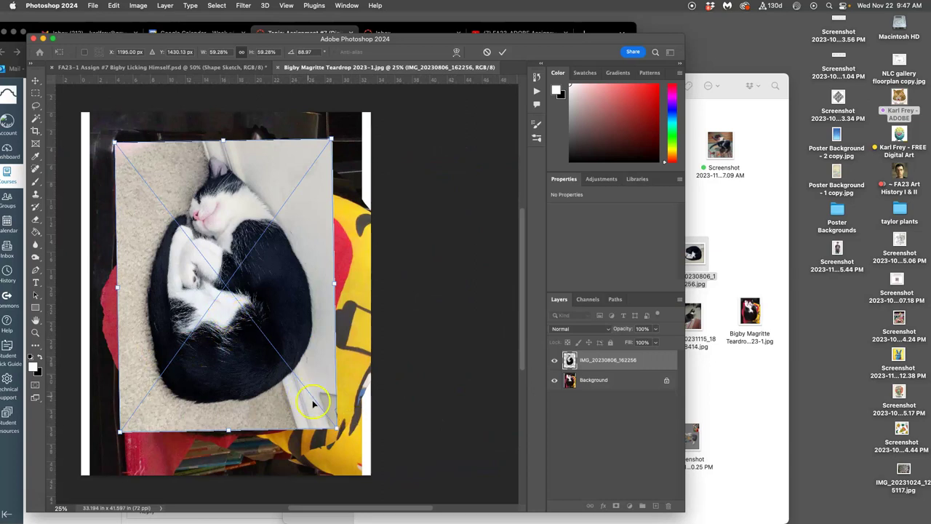
left_click_drag(336, 427, 351, 446)
scroll(287, 401, "left", 5)
left_click_drag(294, 402, 325, 395)
key("Return")
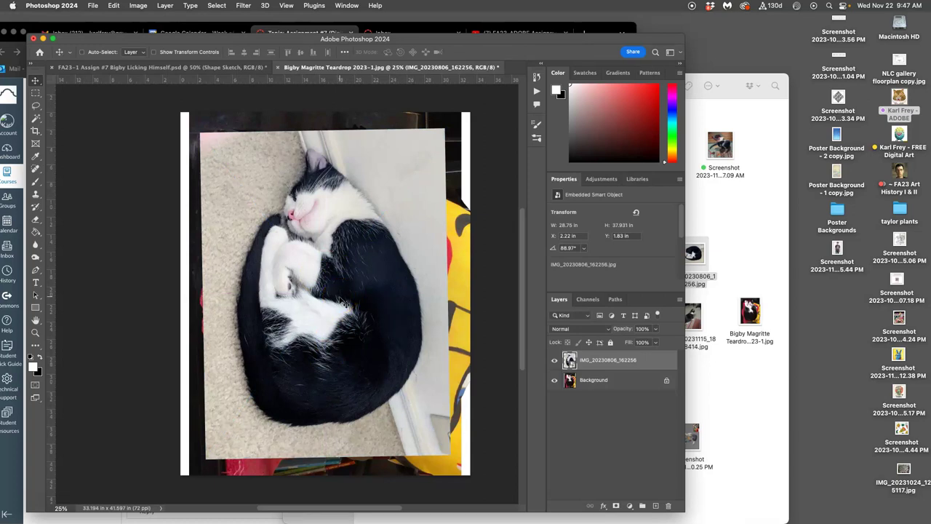
left_click(554, 360)
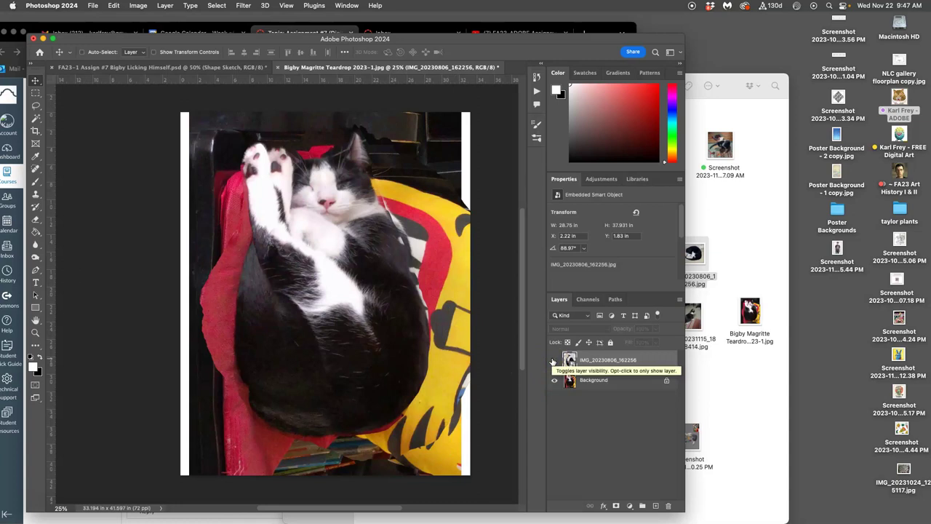
- Show the sleeping cat layer again and rasterize it
left_click(554, 360)
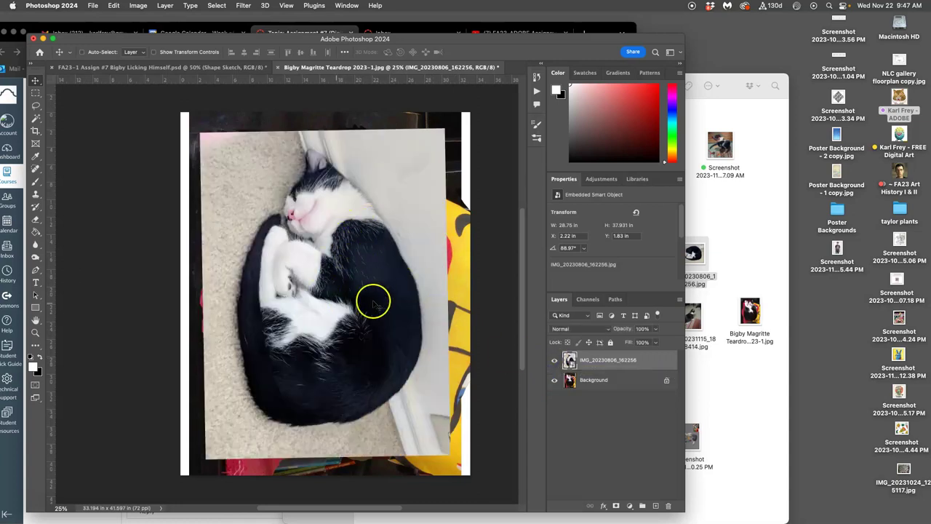
right_click(644, 356)
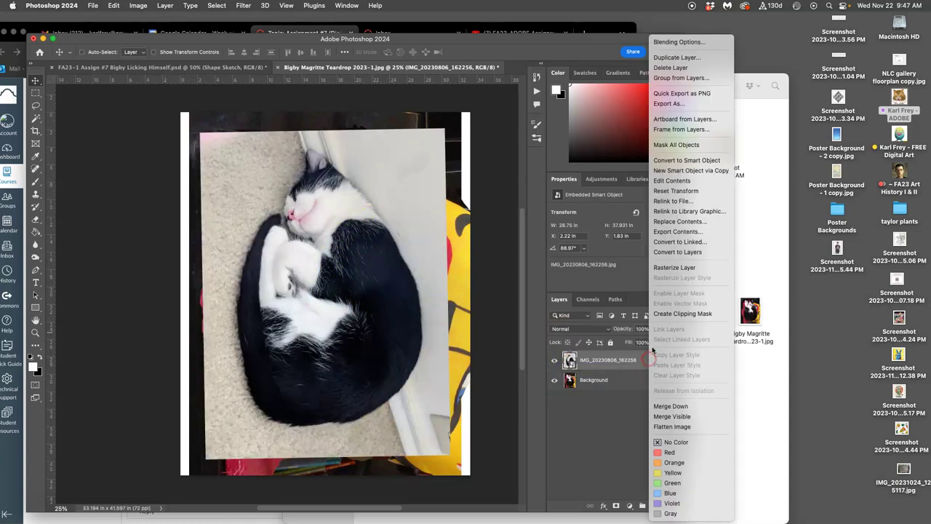
left_click(670, 267)
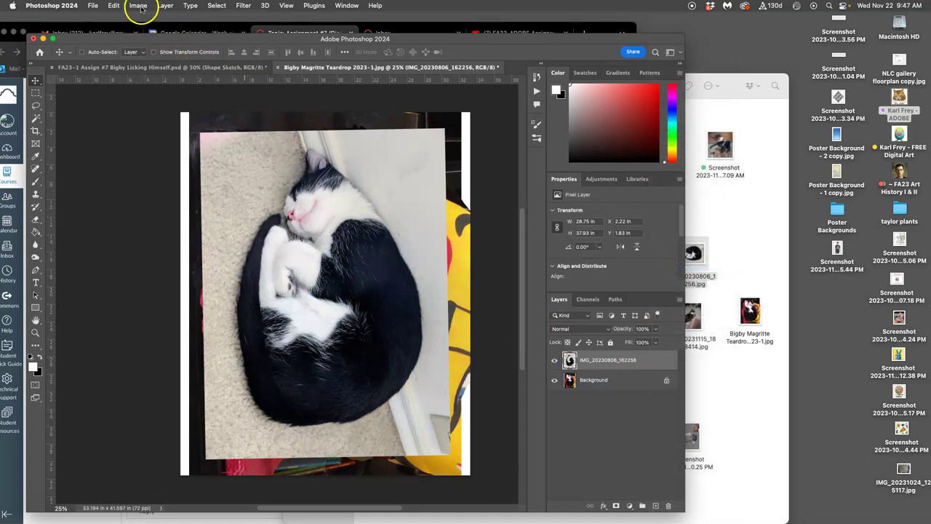
- Brighten the cat photo's midtones with a Levels adjustment
left_click(142, 9)
mouse_move(152, 33)
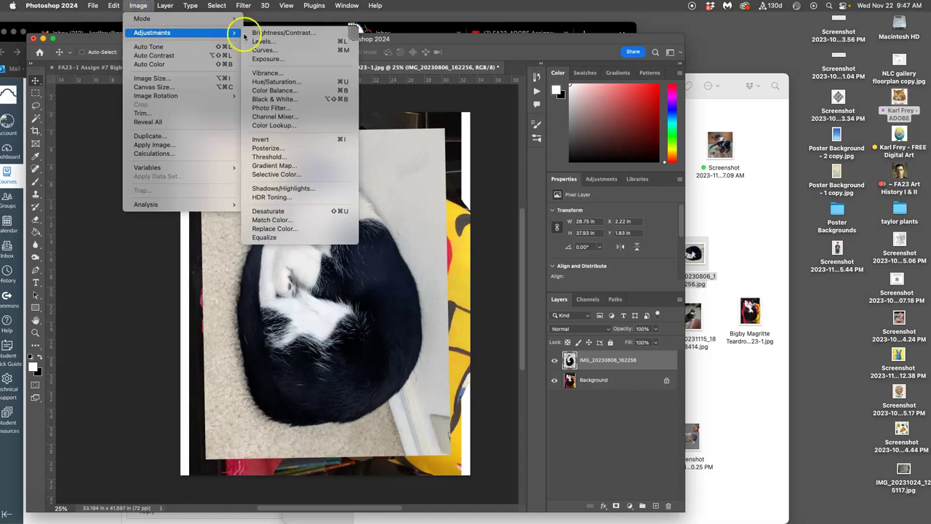
left_click(263, 42)
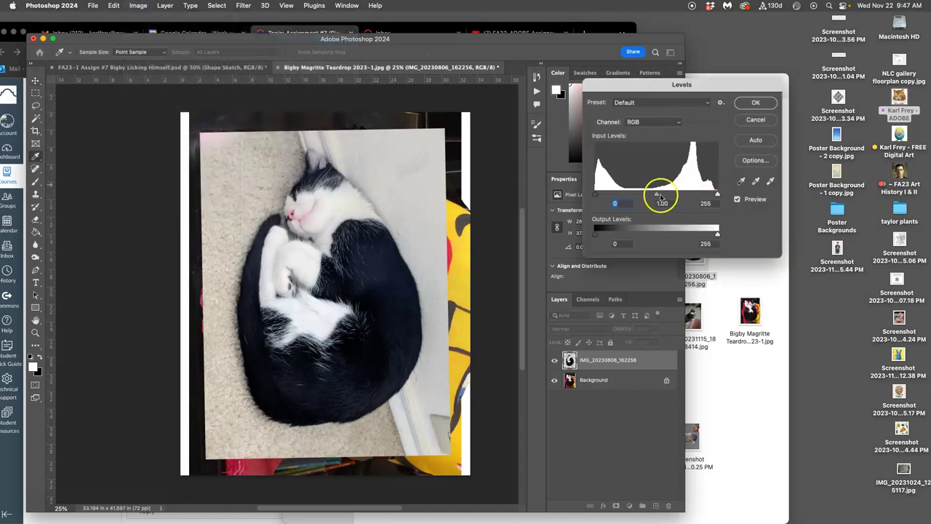
left_click_drag(652, 197, 600, 193)
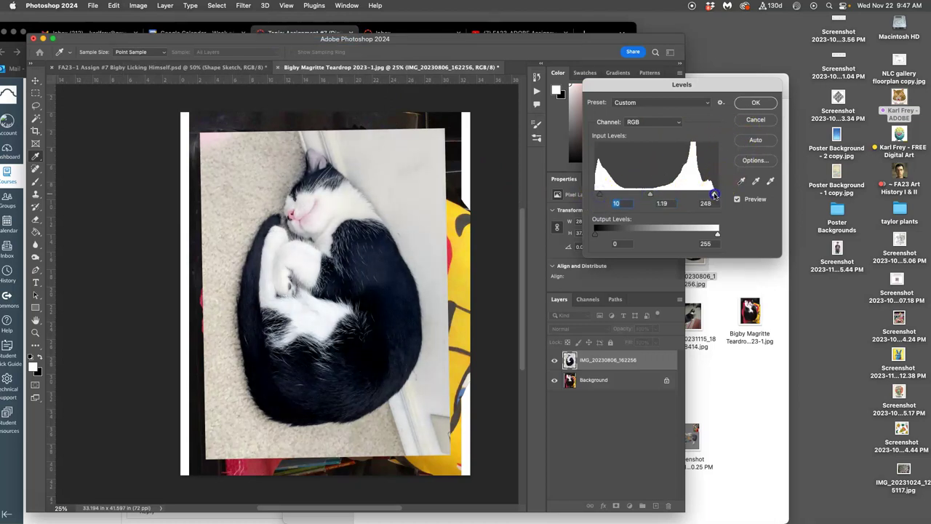
left_click(756, 102)
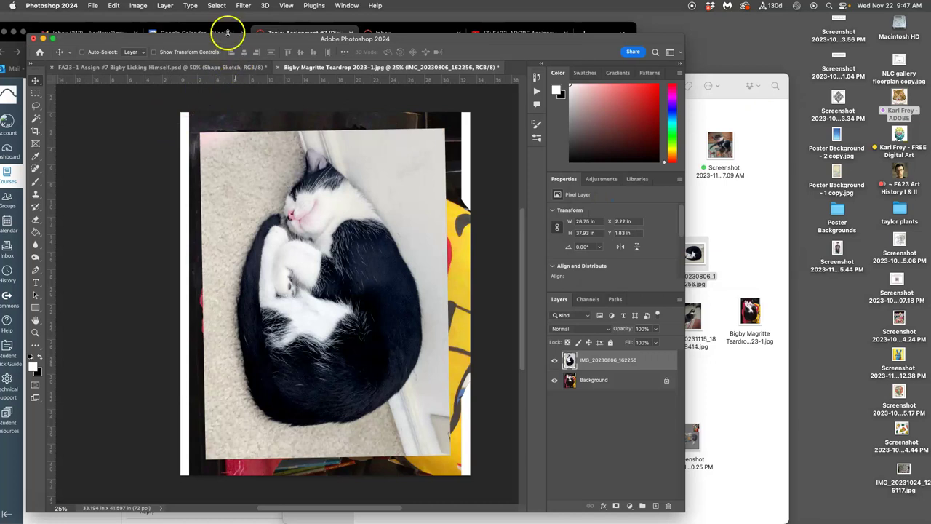
- Apply Smart Sharpen at 110% amount, 1.3 px radius to the cat layer
left_click(242, 5)
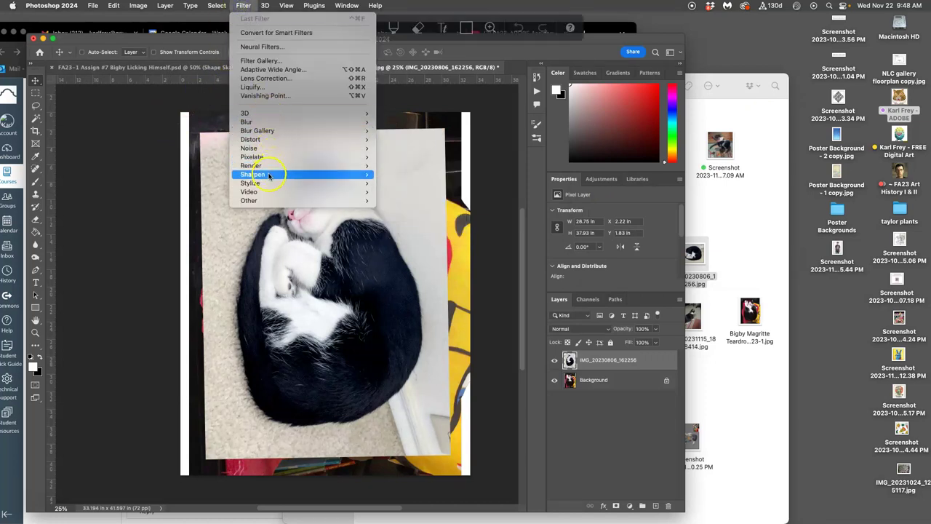
mouse_move(268, 175)
left_click(395, 201)
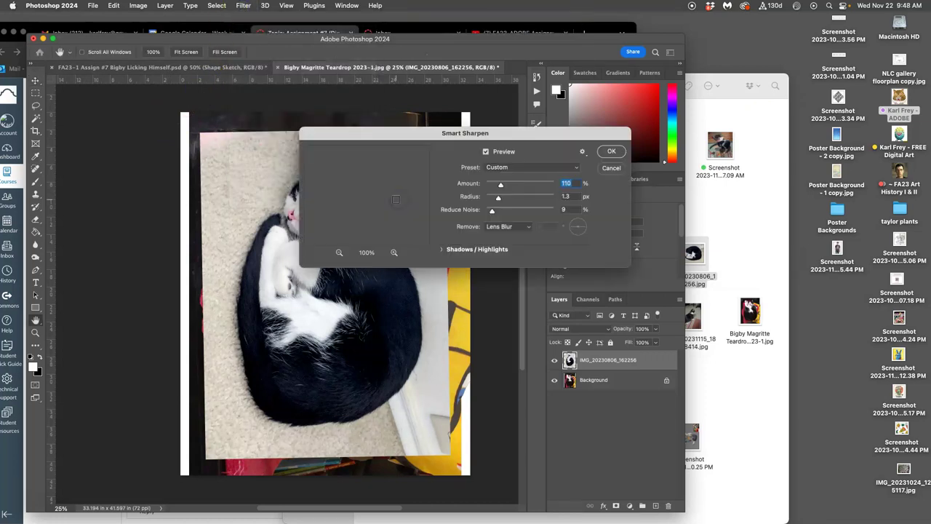
left_click_drag(480, 132, 587, 128)
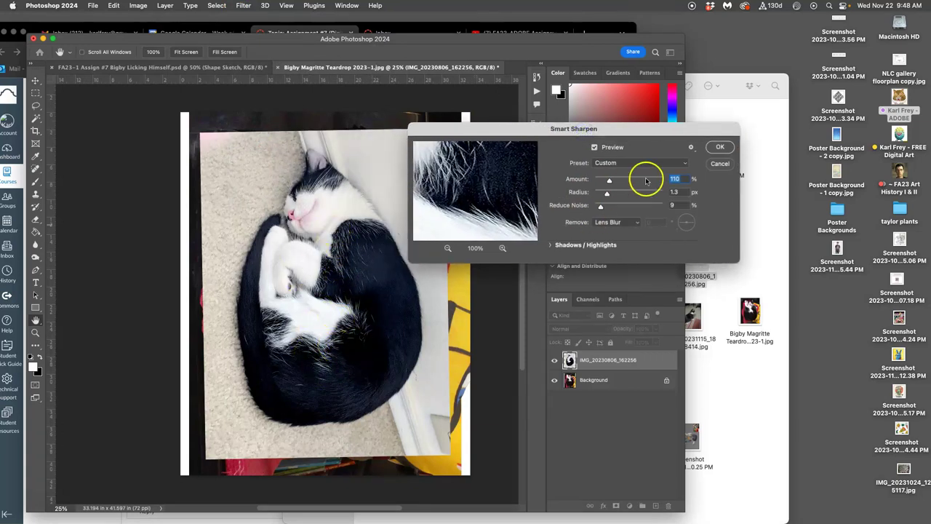
left_click(714, 149)
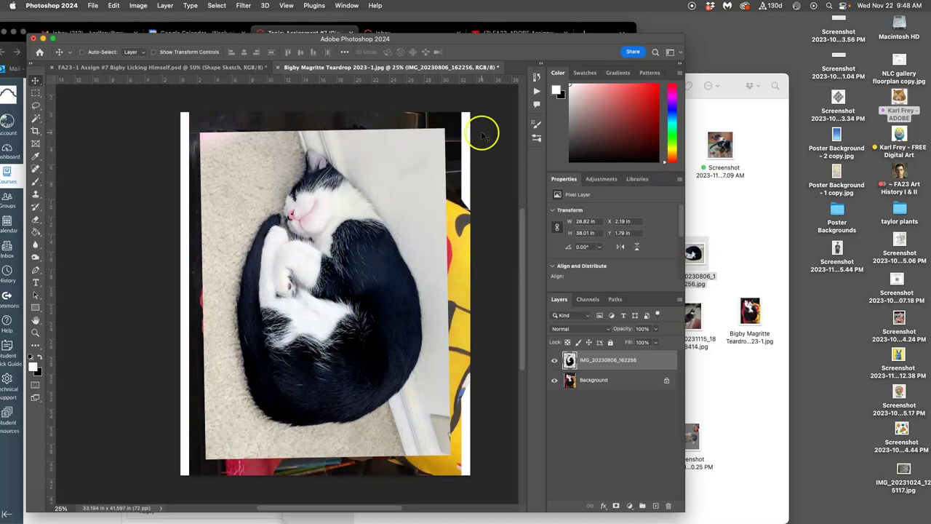
left_click(244, 5)
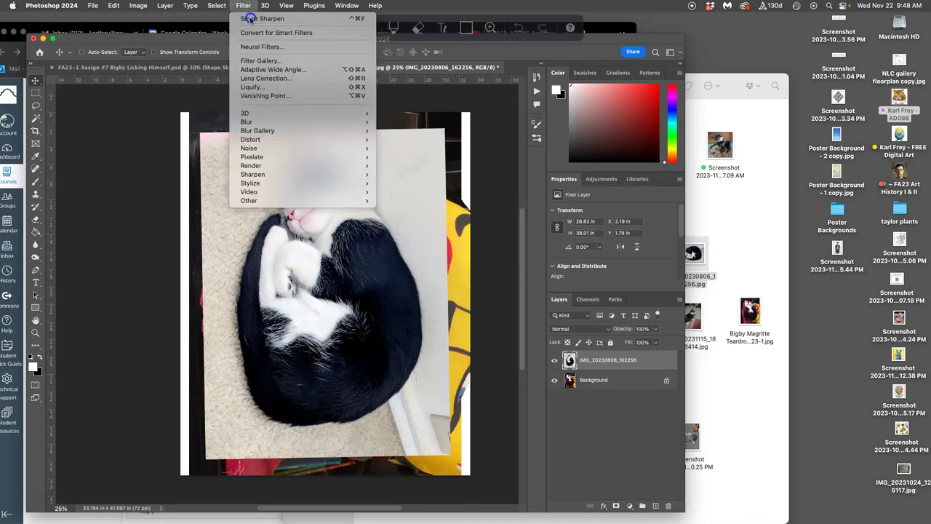
left_click(393, 118)
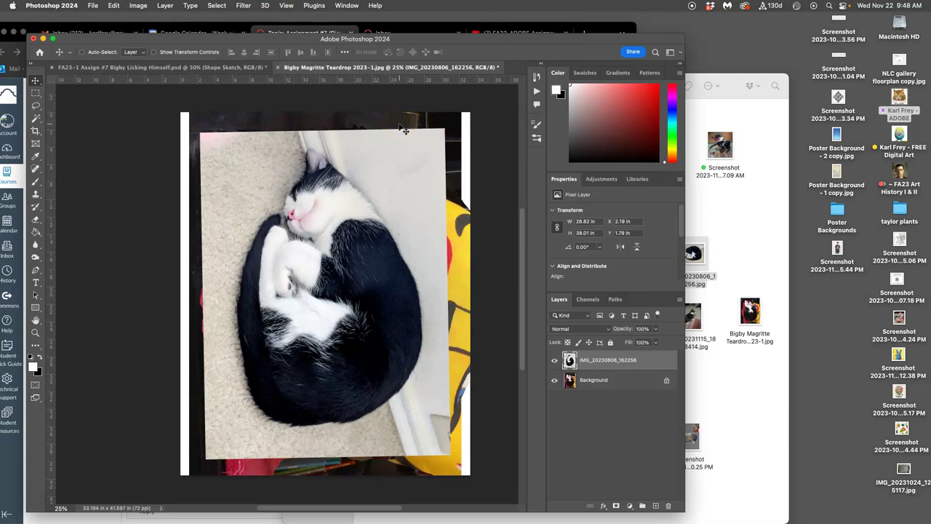
- Select the whole sleeping cat, including ears, back, tail and white belly, with Quick Selection
left_click(34, 107)
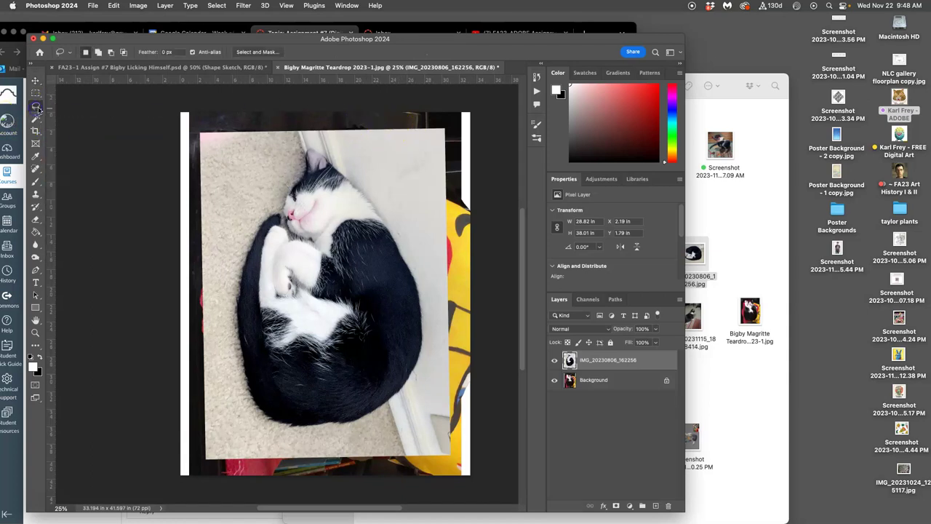
left_click(35, 108)
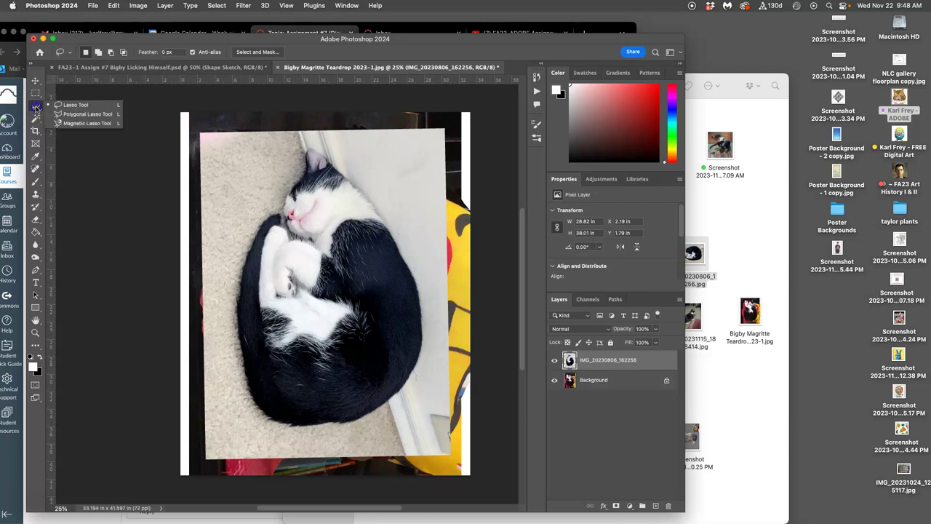
left_click(35, 118)
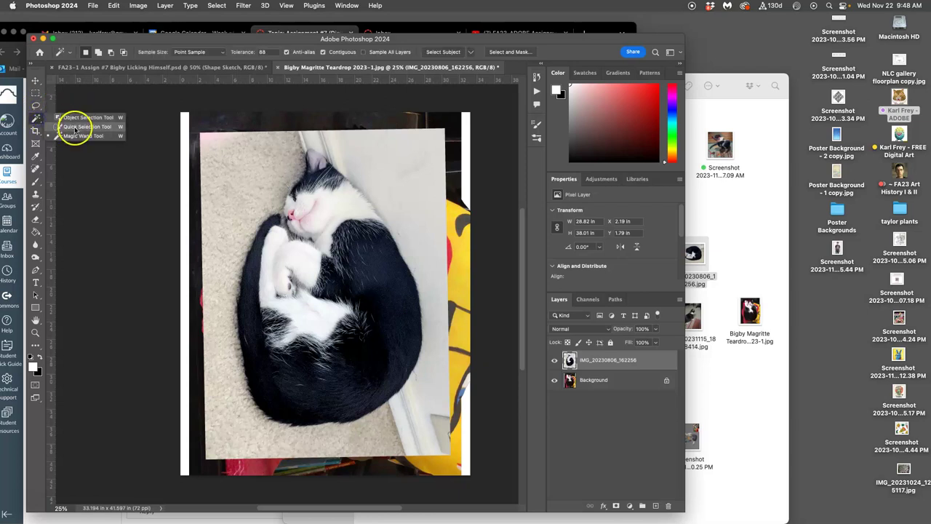
left_click(75, 127)
left_click(314, 160)
left_click_drag(303, 211, 316, 234)
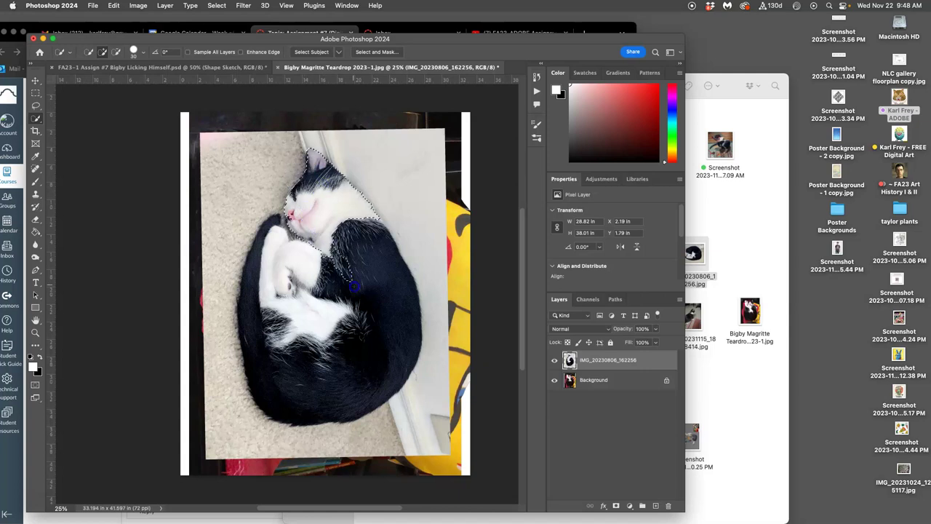
left_click_drag(355, 289, 356, 251)
mouse_move(370, 334)
left_mouse_down()
mouse_move(351, 371)
mouse_move(291, 383)
left_mouse_up()
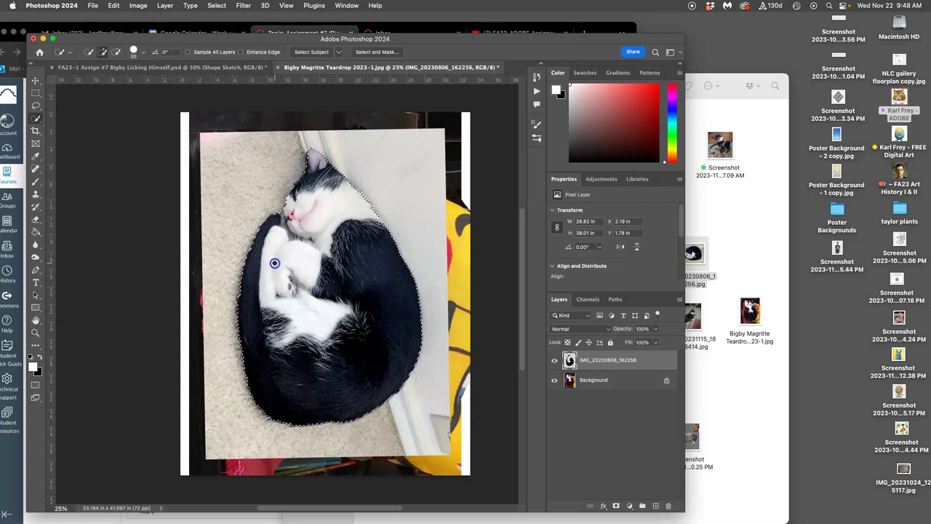
left_click(322, 307)
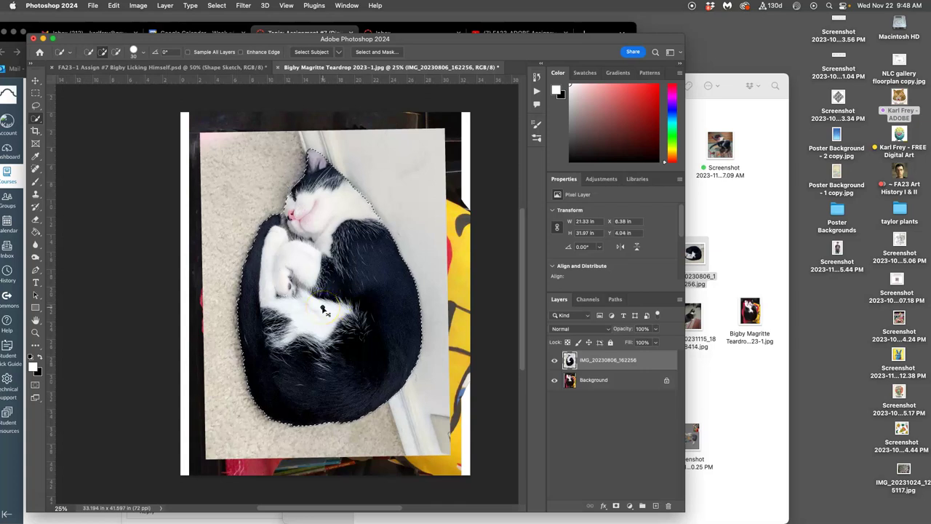
- Copy the cat selection to Layer 1 and hide the IMG_20230806 and Background layers
key("super+j")
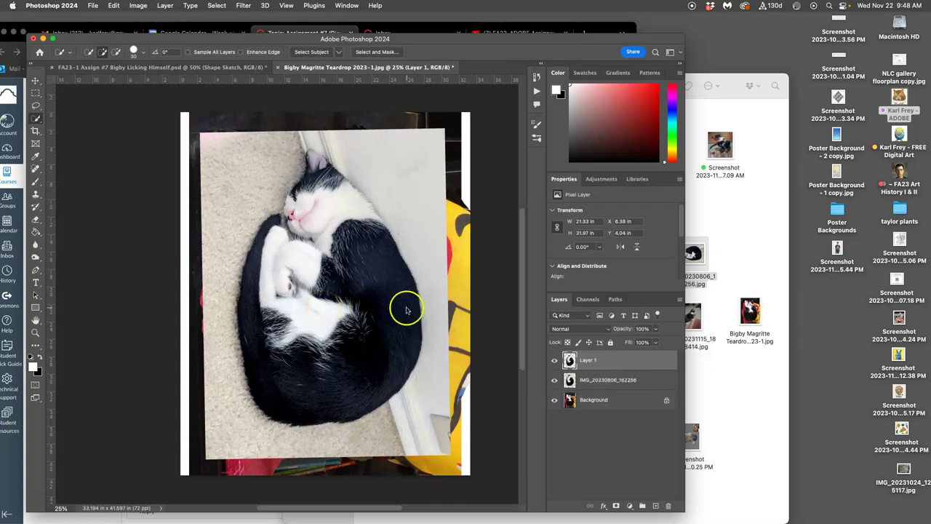
left_click(554, 380)
left_click(554, 399)
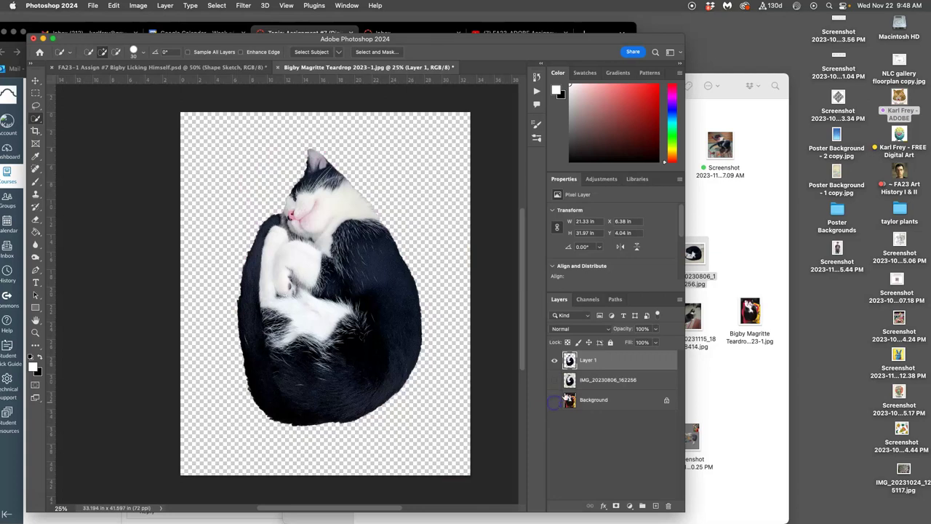
- Save the floating rock painting from Canvas into Assign 7, then drag it into the cat document
left_click(762, 248)
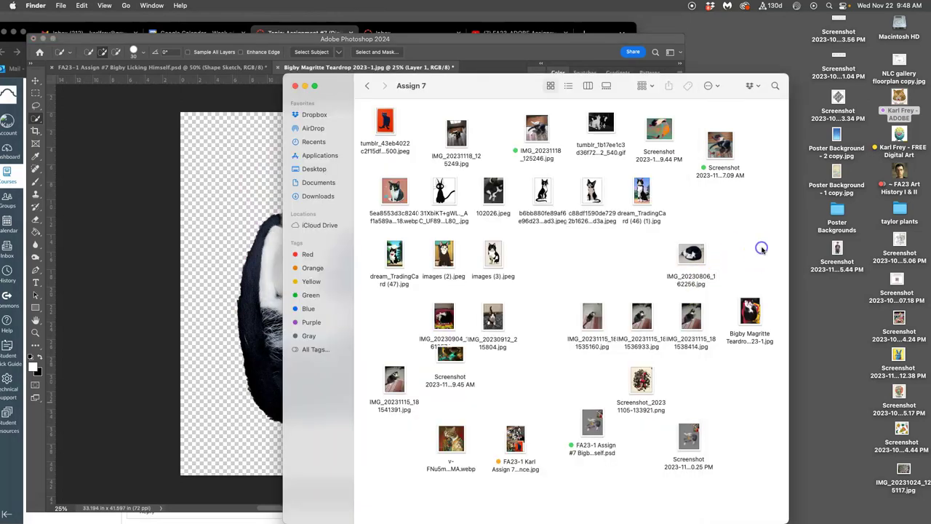
left_click(294, 30)
left_click_drag(420, 176, 729, 219)
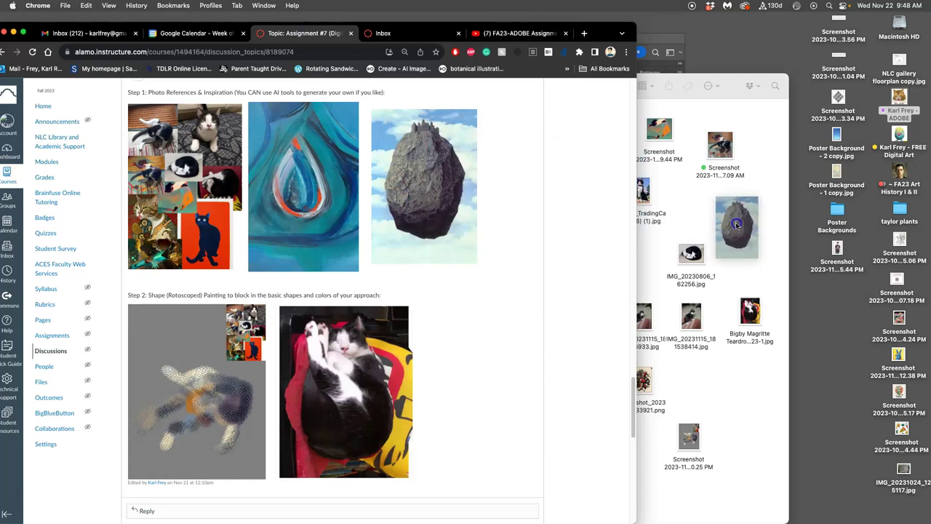
left_click(654, 37)
left_click_drag(736, 225, 405, 283)
- Enlarge the rock painting over the canvas, squash it from the top, and commit
left_click(355, 339)
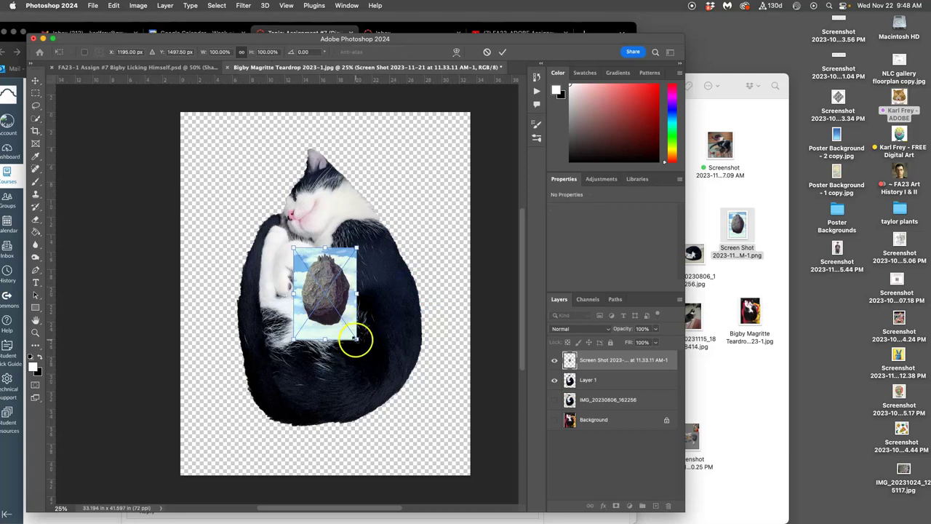
left_click_drag(357, 341, 519, 470)
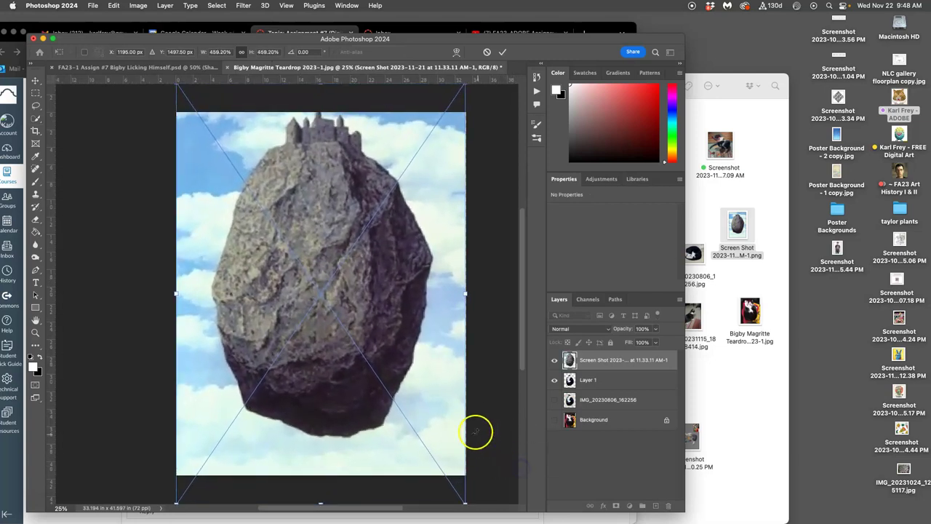
key("super+minus")
key("super+minus")
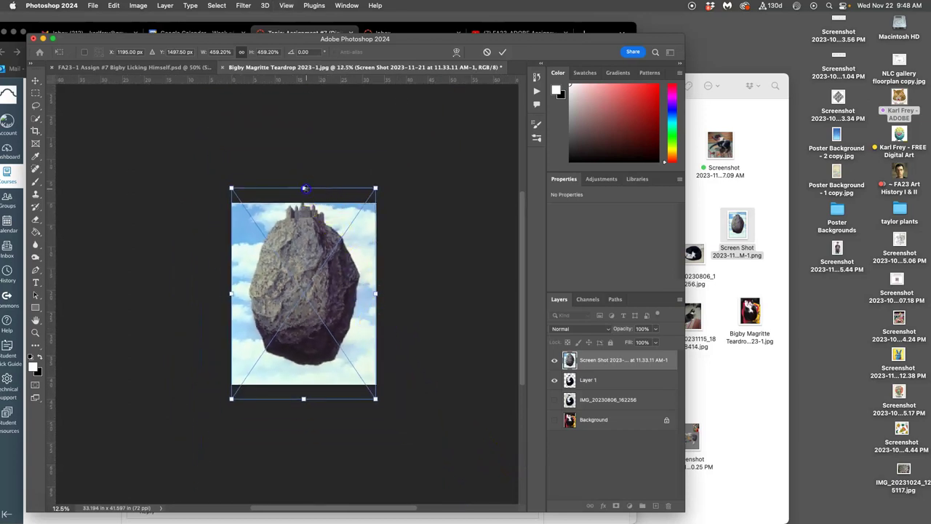
left_click_drag(304, 188, 305, 202)
key("Return")
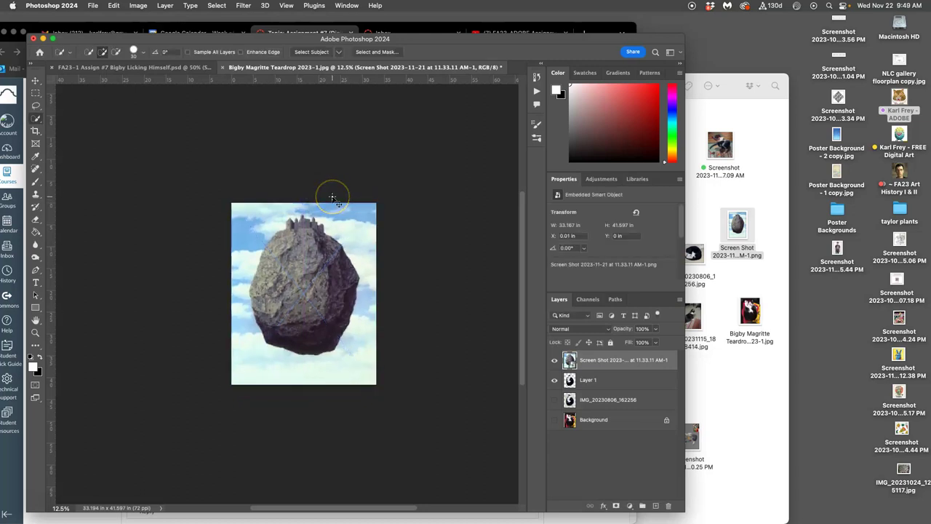
- Move Layer 1 above the rock painting and shrink the rock so its clouds surround the cat
key("super+bracketleft")
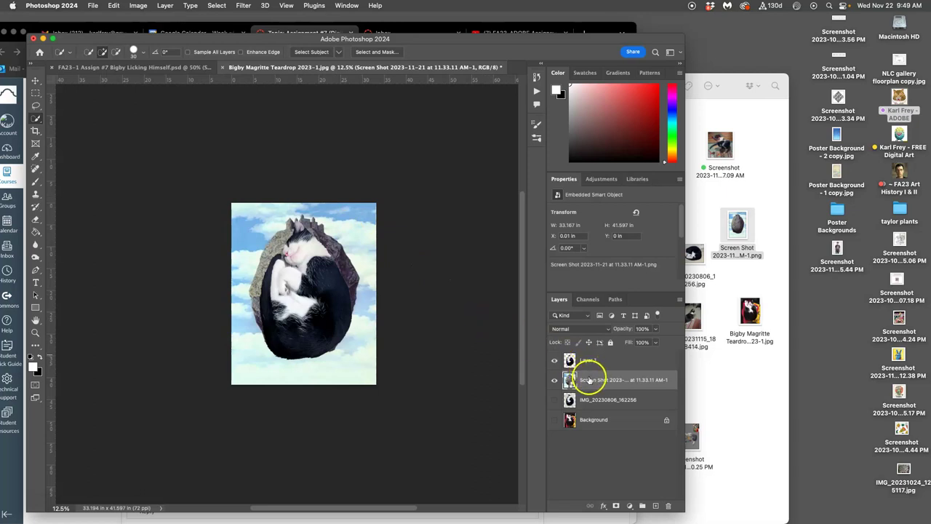
key("super+t")
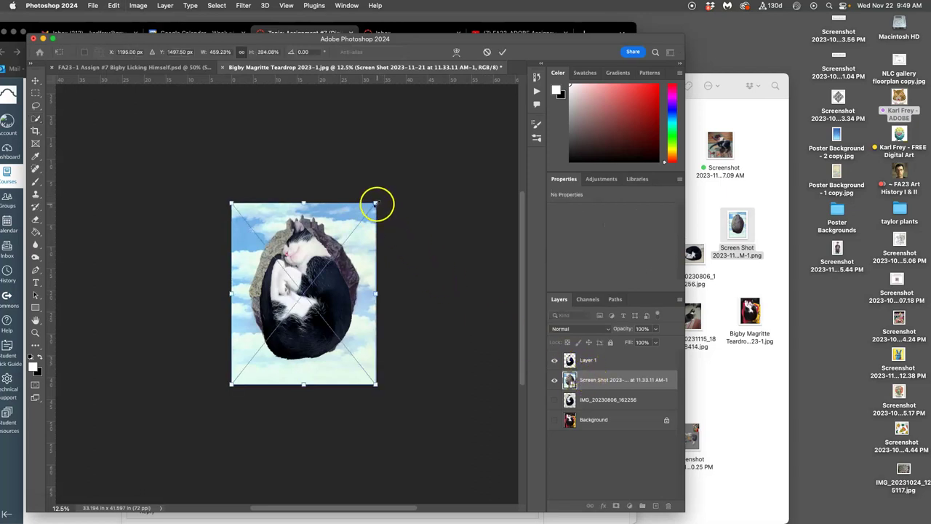
left_click_drag(375, 205, 351, 218)
key("Return")
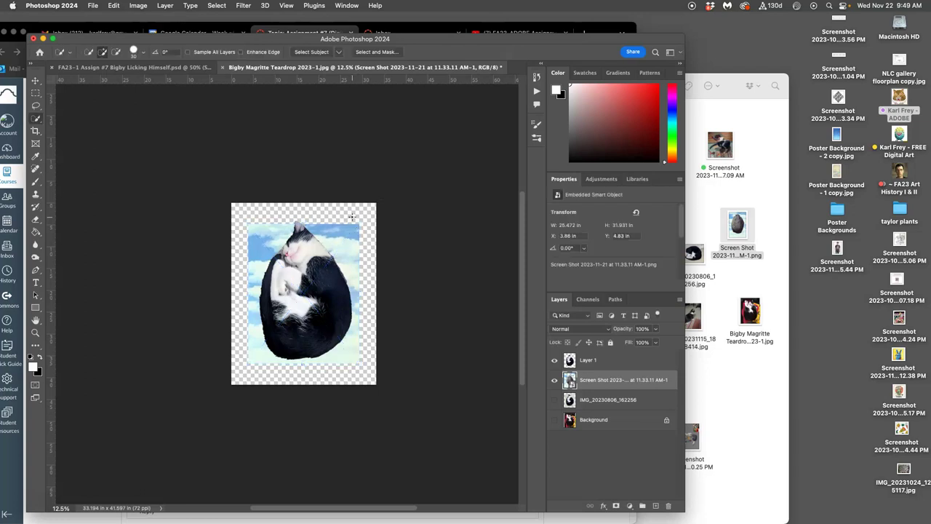
key("super+plus")
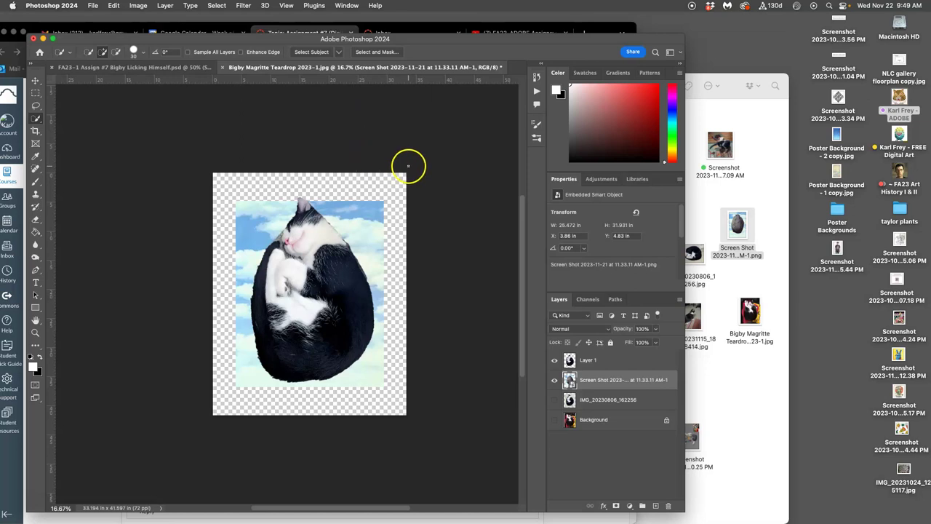
- Rasterize the rock painting layer and select its transparent border with Magic Wand, refined by Lasso
right_click(622, 379)
left_click(646, 268)
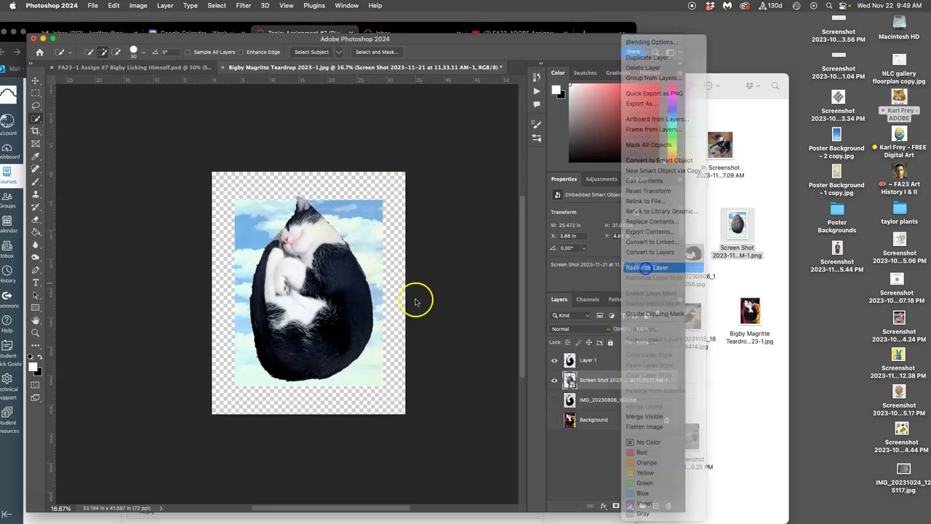
left_click(37, 119)
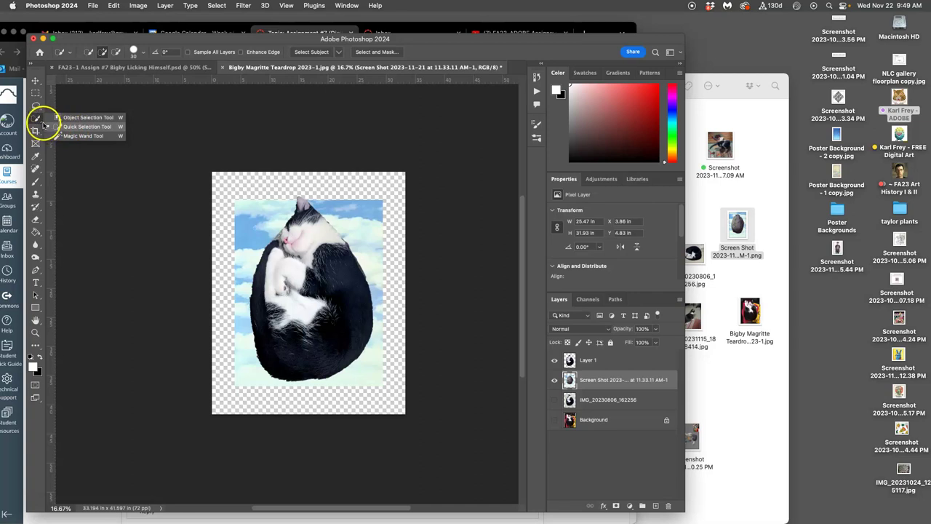
left_click(69, 136)
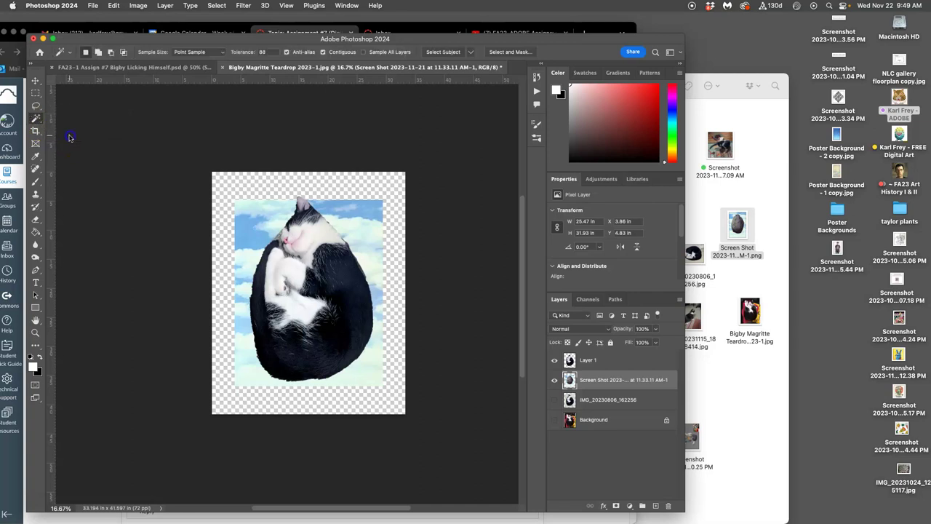
left_click(330, 187)
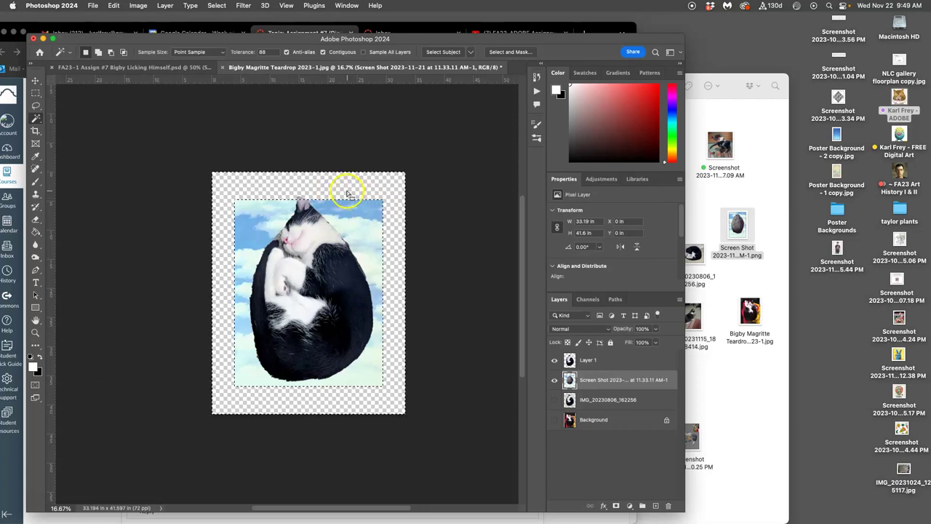
left_click(35, 106)
left_click_drag(220, 194, 228, 201)
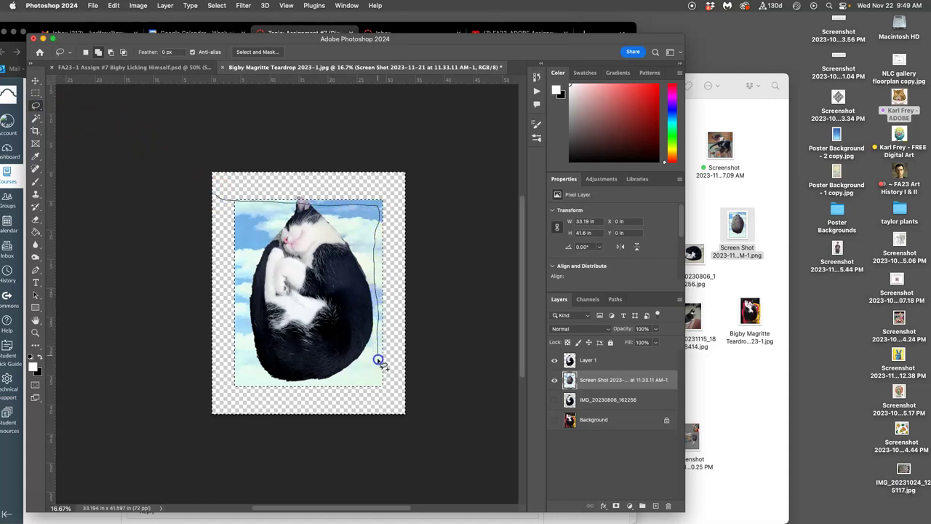
left_click_drag(340, 381, 301, 384)
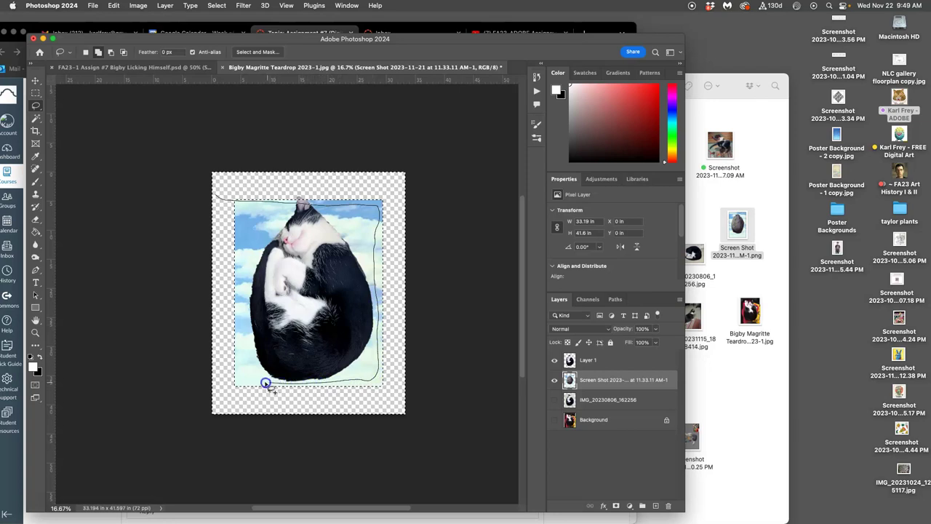
left_click_drag(238, 358, 240, 319)
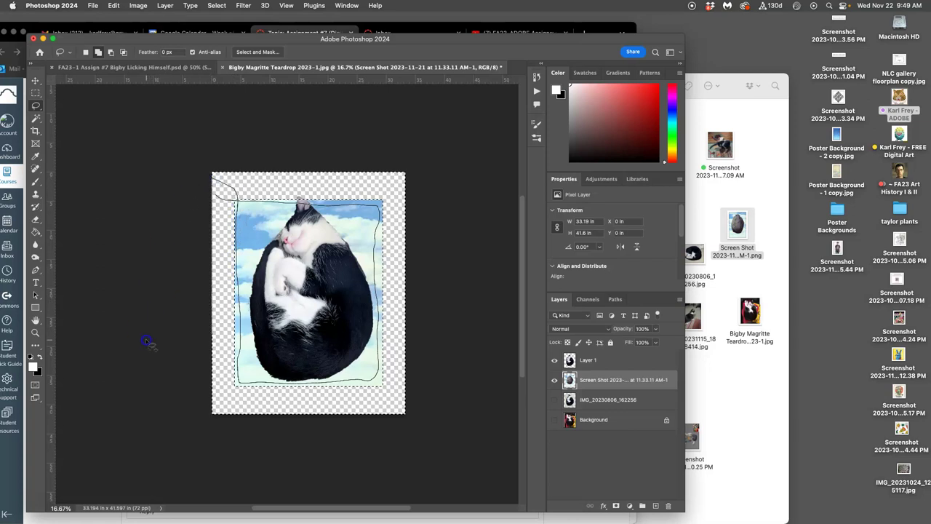
mouse_move(146, 355)
left_mouse_down()
mouse_move(445, 512)
mouse_move(536, 357)
mouse_move(422, 67)
mouse_move(286, 86)
mouse_move(233, 126)
mouse_move(211, 166)
left_mouse_up()
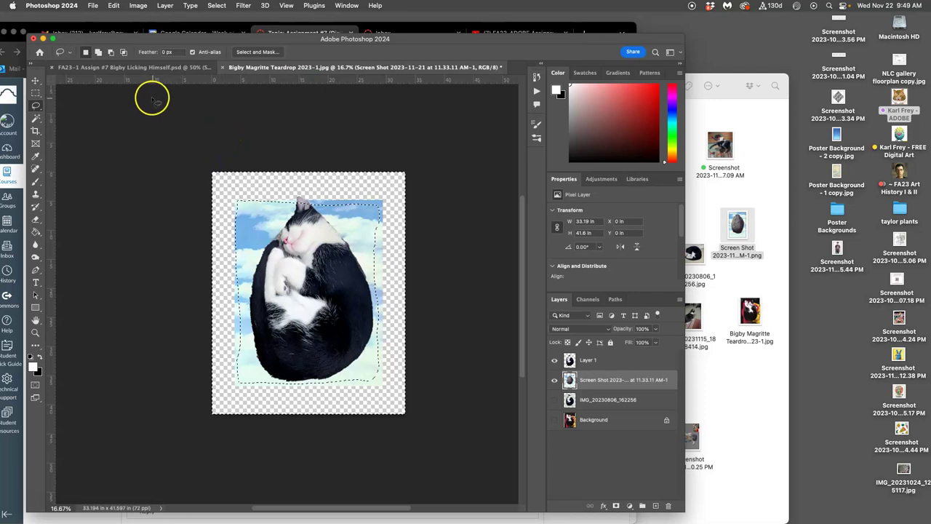
- Generative Fill the selected border with new sky, accepting the generative AI terms
left_click(114, 6)
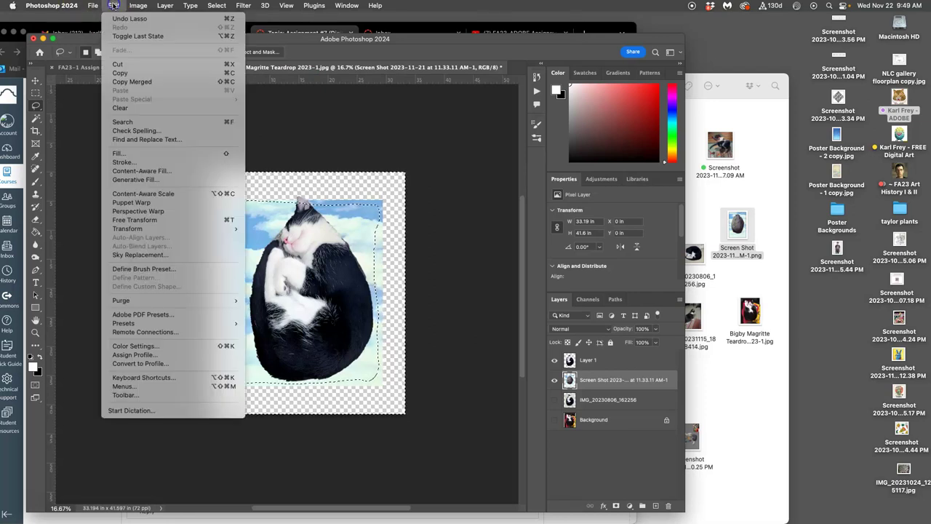
left_click(135, 180)
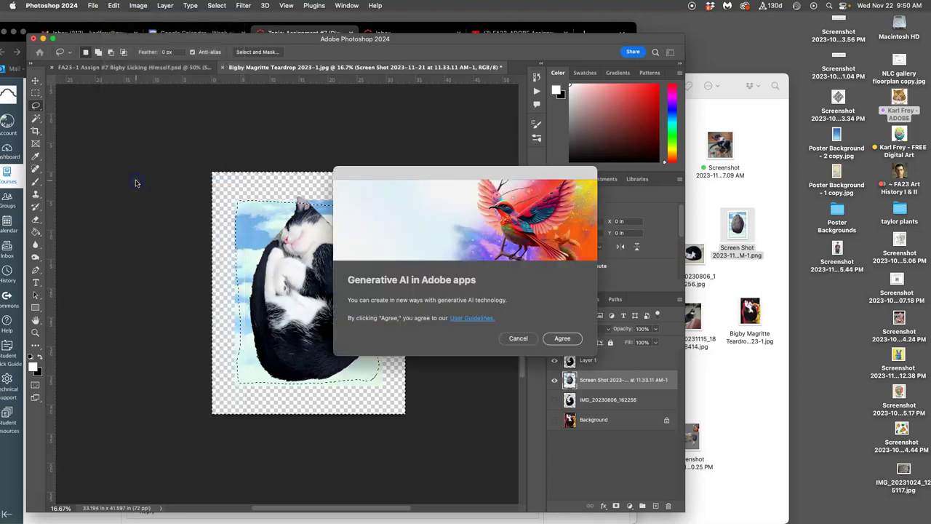
left_click(558, 339)
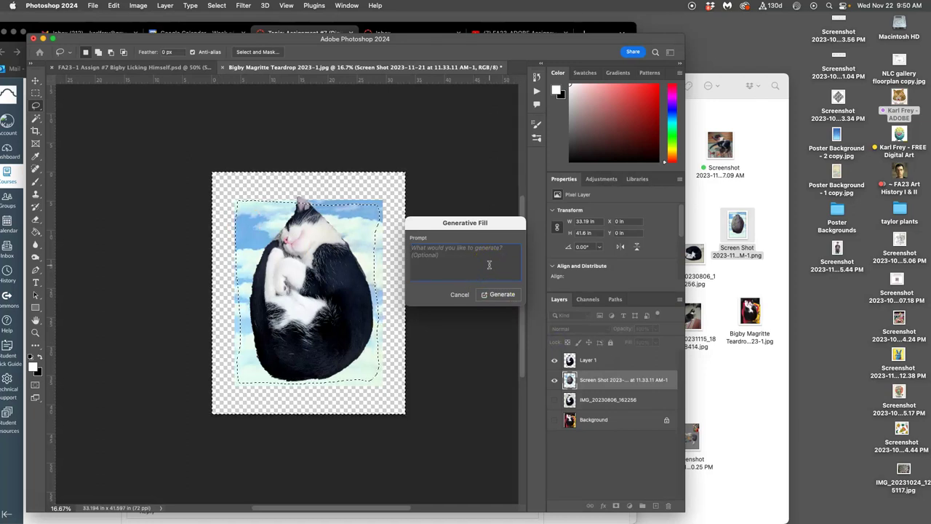
left_click(499, 294)
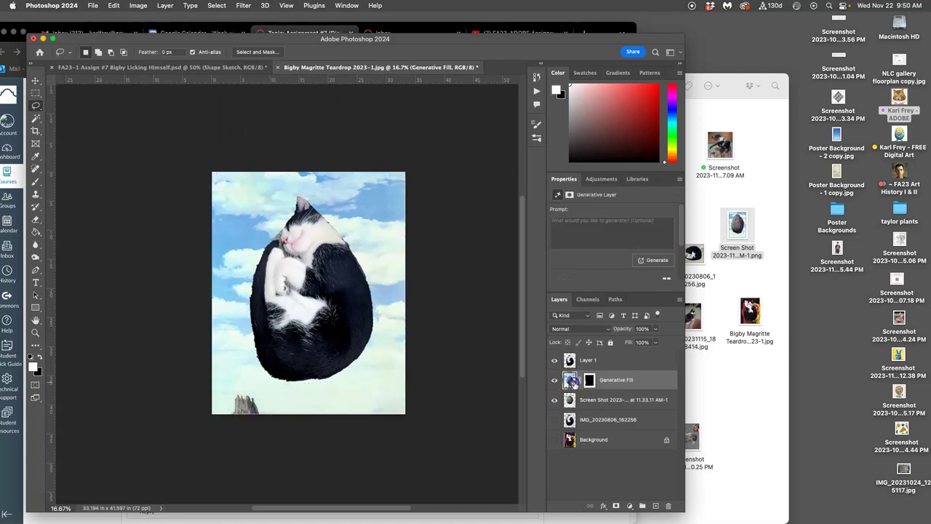
- Add a drop shadow to the Generative Fill layer and rasterize it
double_click(571, 379)
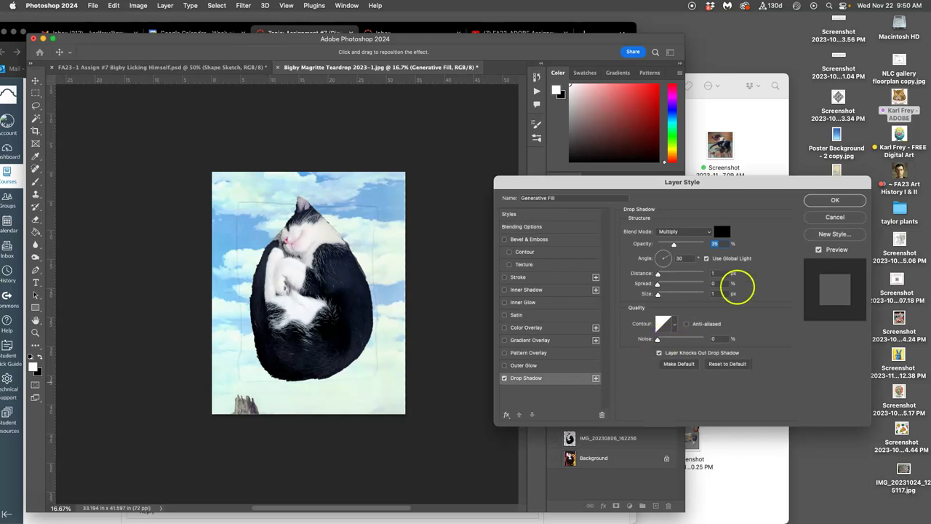
left_click(829, 201)
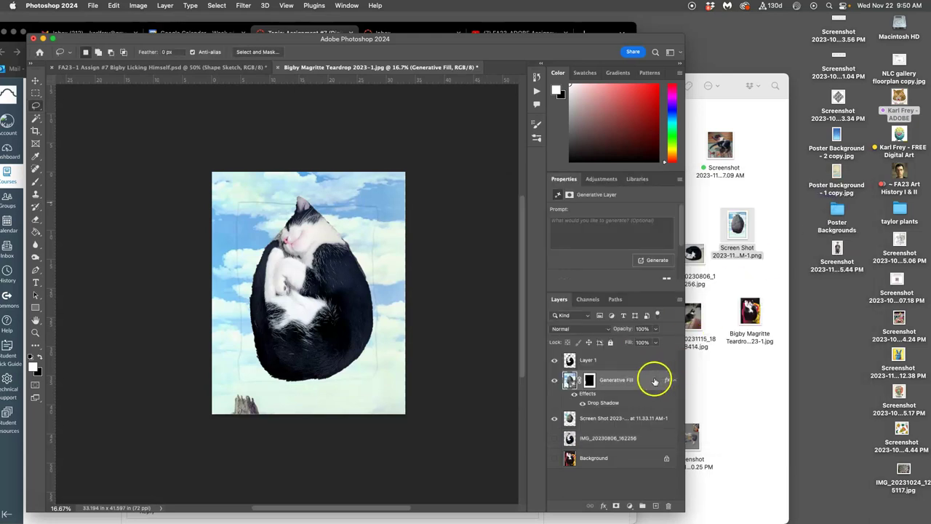
left_click(590, 380)
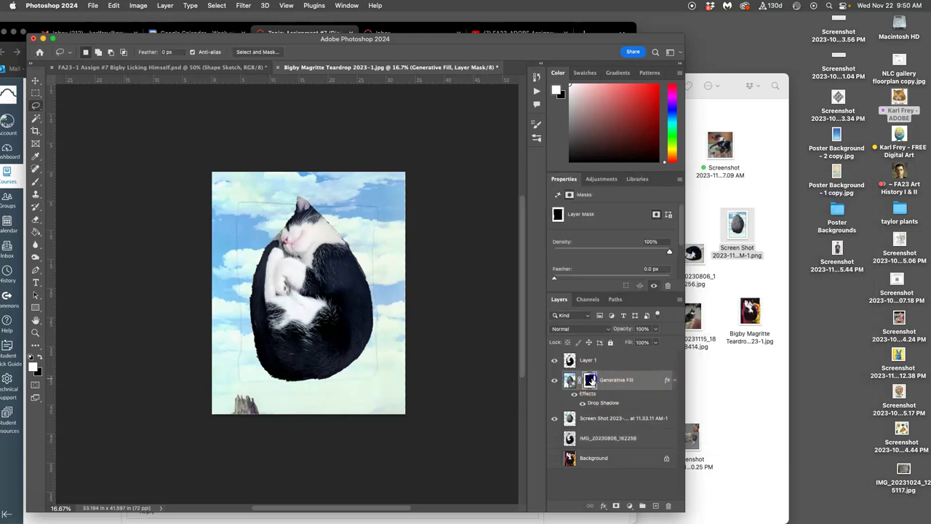
left_click(612, 381)
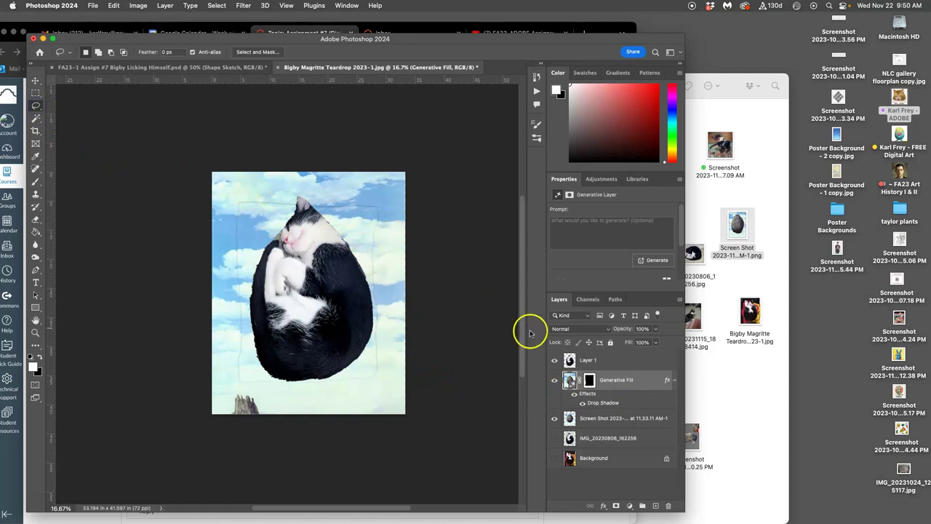
right_click(614, 383)
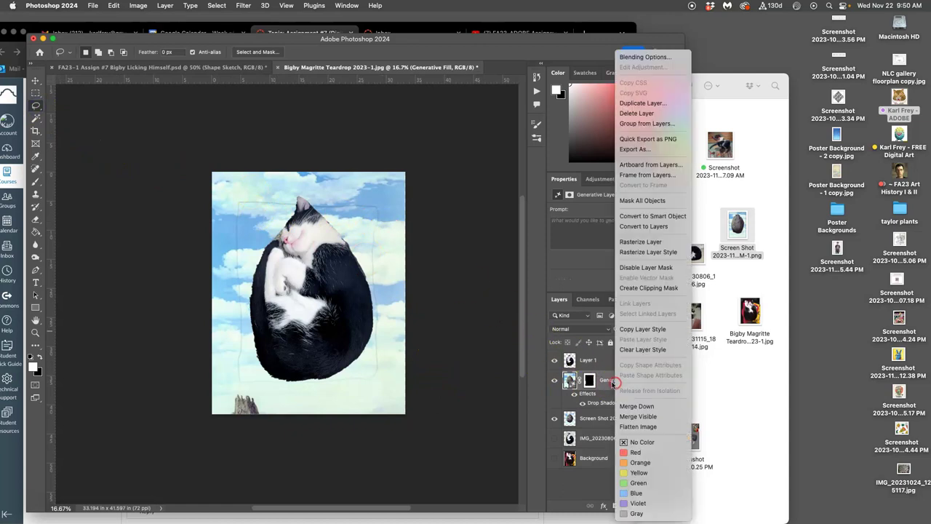
left_click(631, 241)
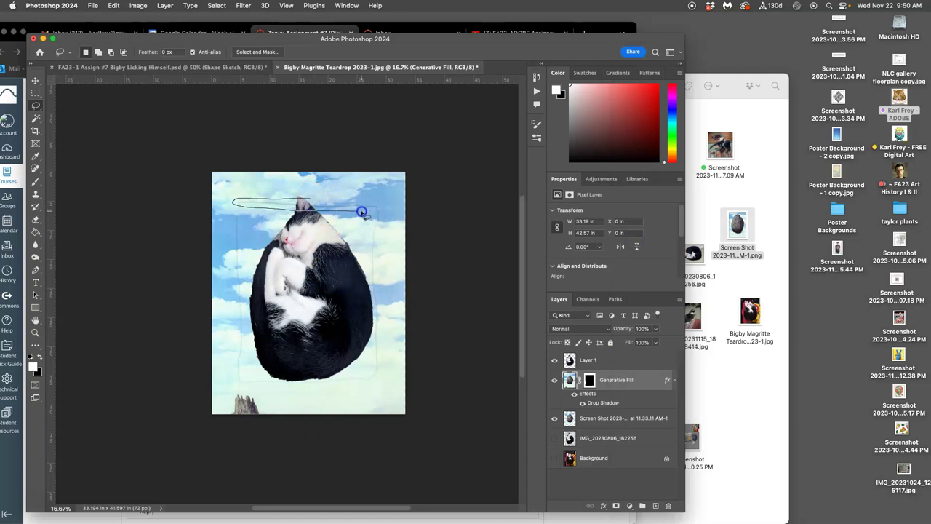
- Lasso a band around the cat, adding the lower strip, right side and bottom stump
left_click_drag(316, 201, 317, 203)
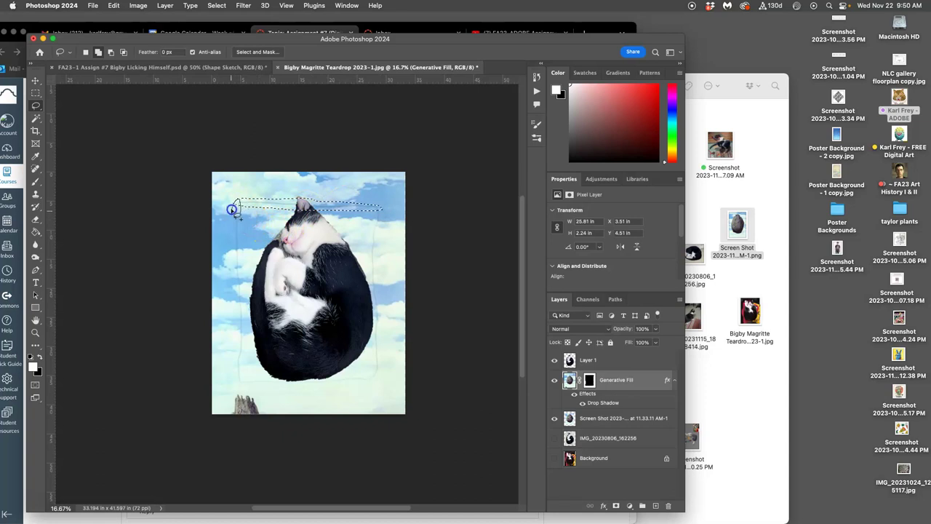
left_click_drag(230, 219, 238, 315)
left_click_drag(234, 386, 243, 338)
left_click_drag(241, 249, 239, 209)
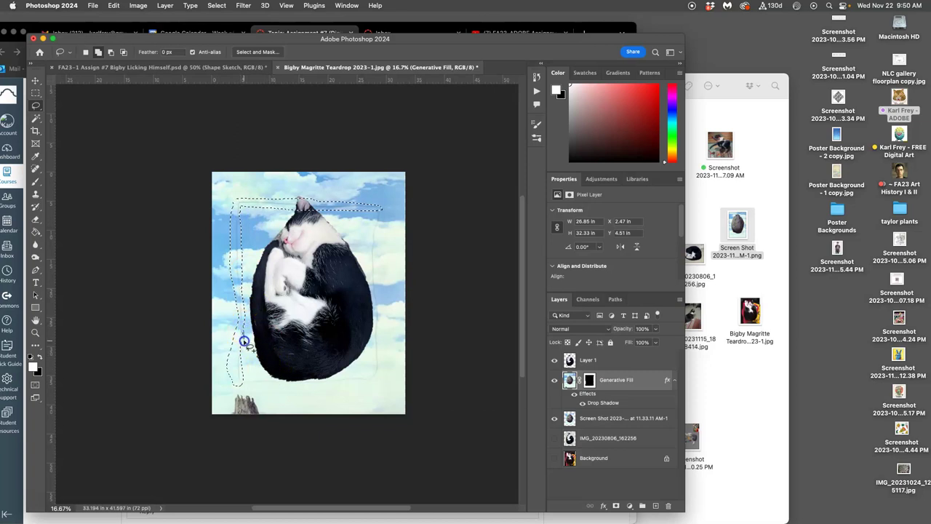
mouse_move(238, 364)
left_mouse_down()
mouse_move(232, 358)
mouse_move(250, 378)
mouse_move(238, 386)
mouse_move(374, 385)
left_mouse_up()
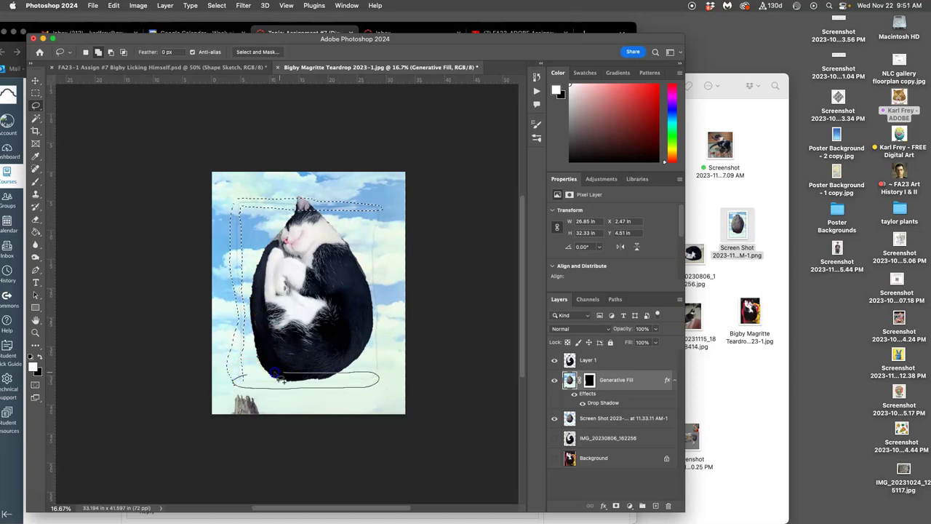
left_click_drag(271, 373, 267, 375)
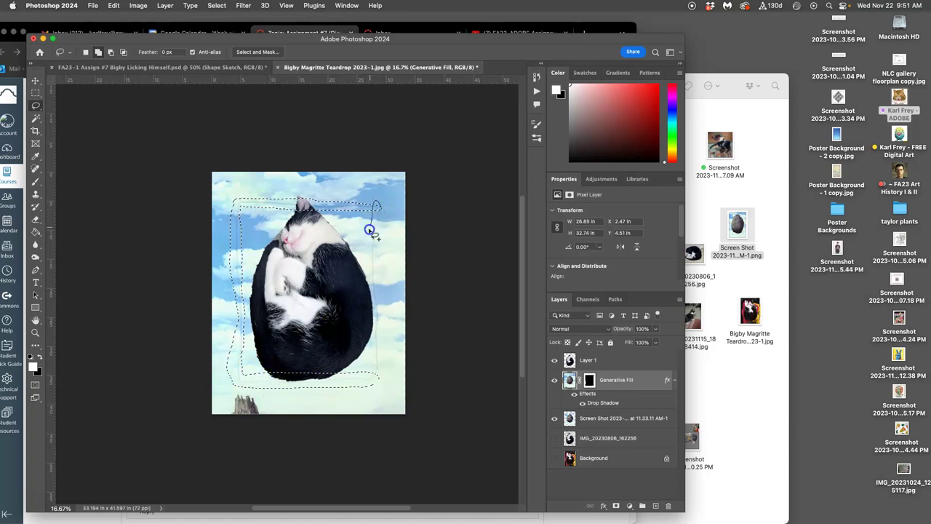
mouse_move(369, 366)
left_mouse_down()
mouse_move(395, 357)
mouse_move(384, 218)
left_mouse_up()
left_click_drag(274, 409, 276, 412)
- Generative Fill the band with the prompt 'clouds and sky to match'
left_click(110, 7)
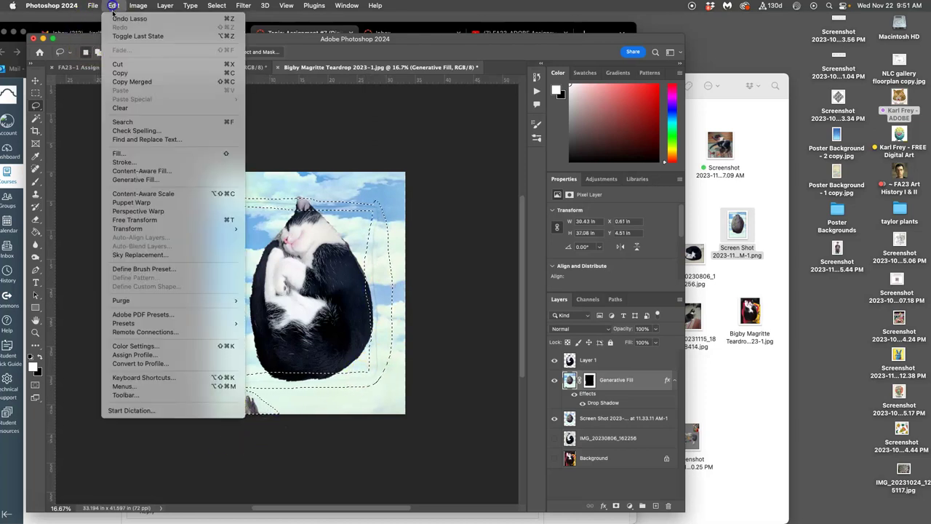
left_click(137, 178)
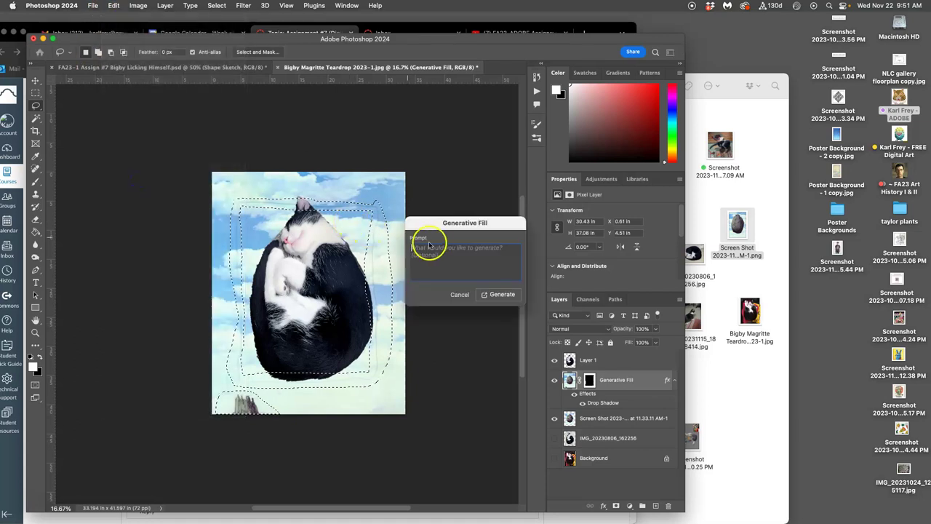
type("clouds and sky to match")
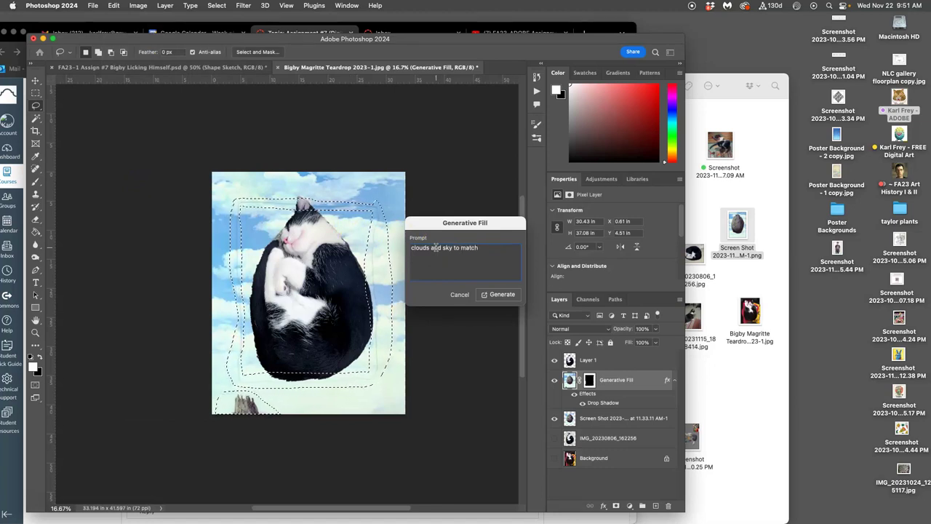
left_click(500, 294)
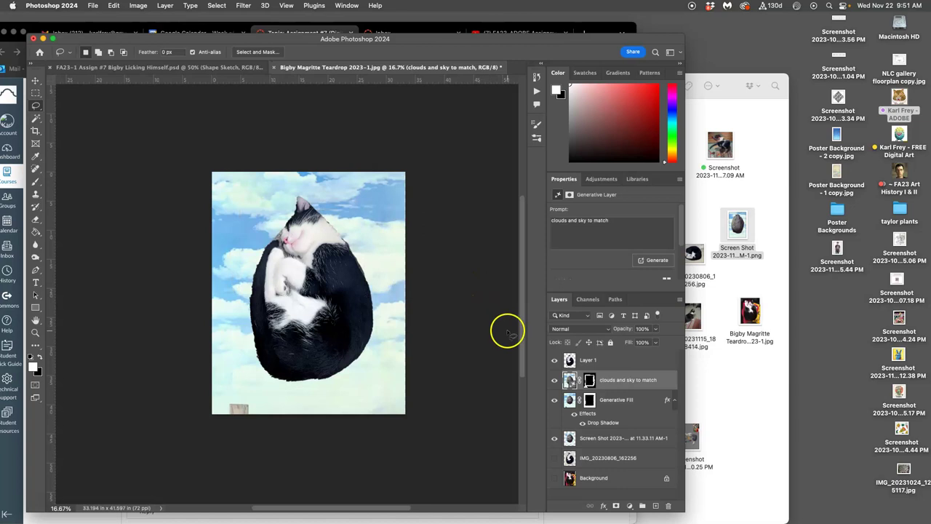
- Lasso the leftover stump at the bottom edge and rasterize the clouds layer
left_click(36, 106)
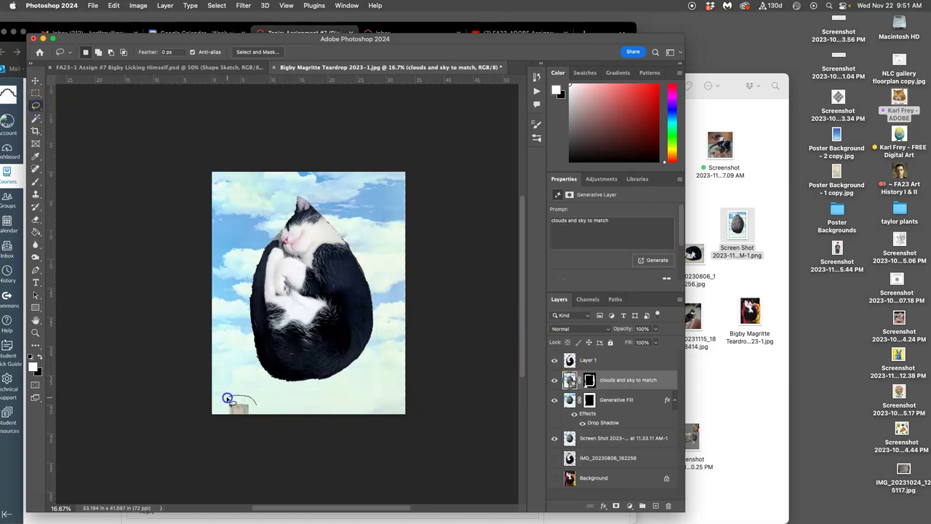
left_click_drag(238, 432, 254, 412)
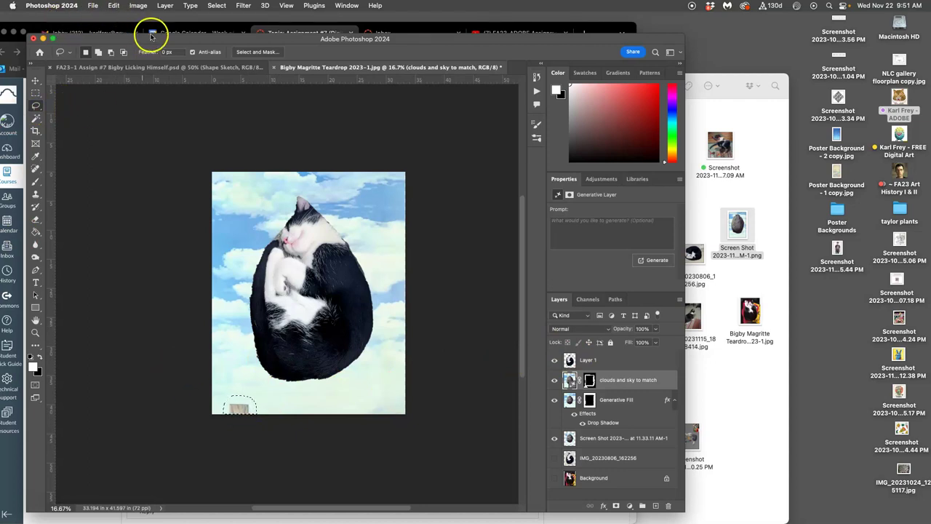
right_click(615, 382)
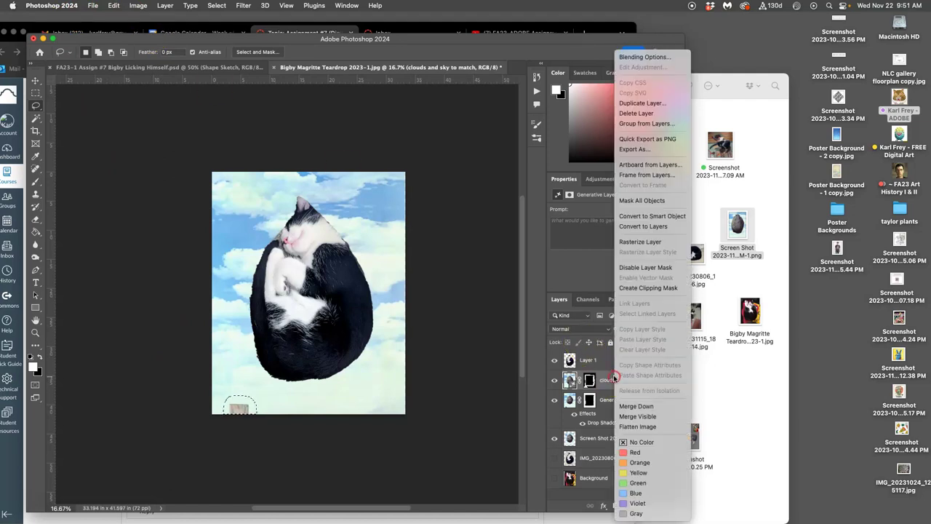
left_click(639, 242)
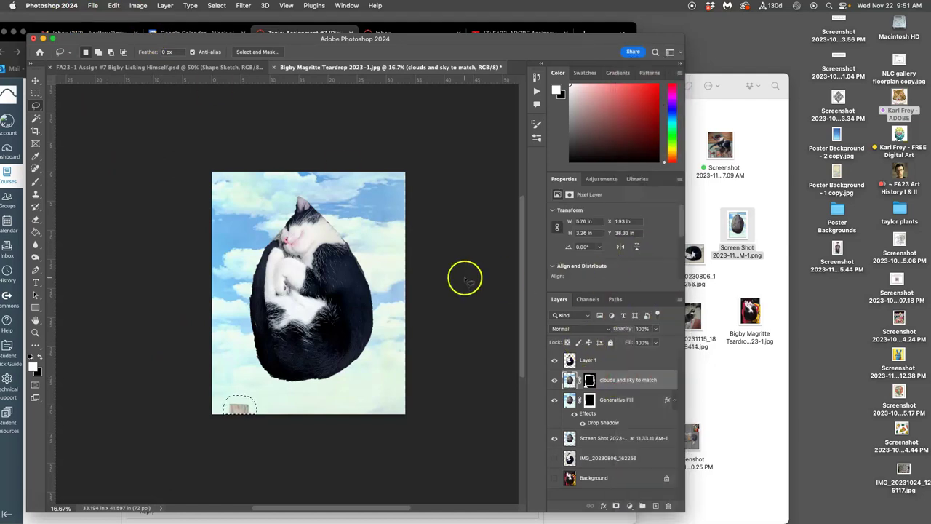
- Fill the stump selection using Edit > Fill set to Content-Aware
left_click(114, 7)
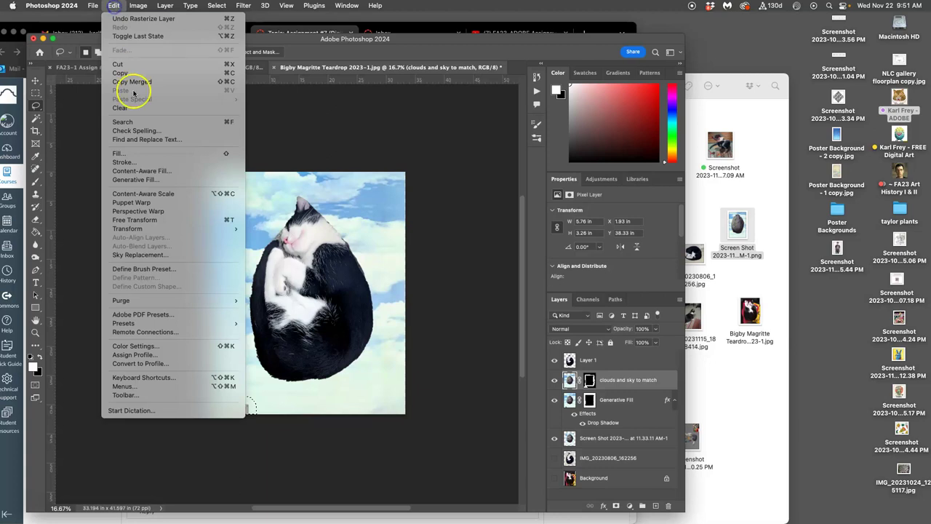
left_click(140, 158)
left_click(445, 211)
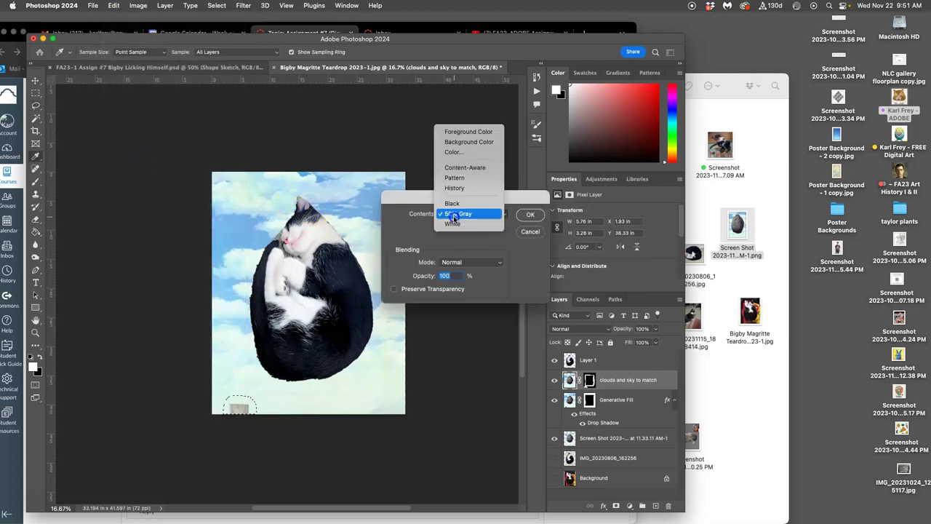
left_click_drag(456, 214, 473, 170)
left_click(530, 217)
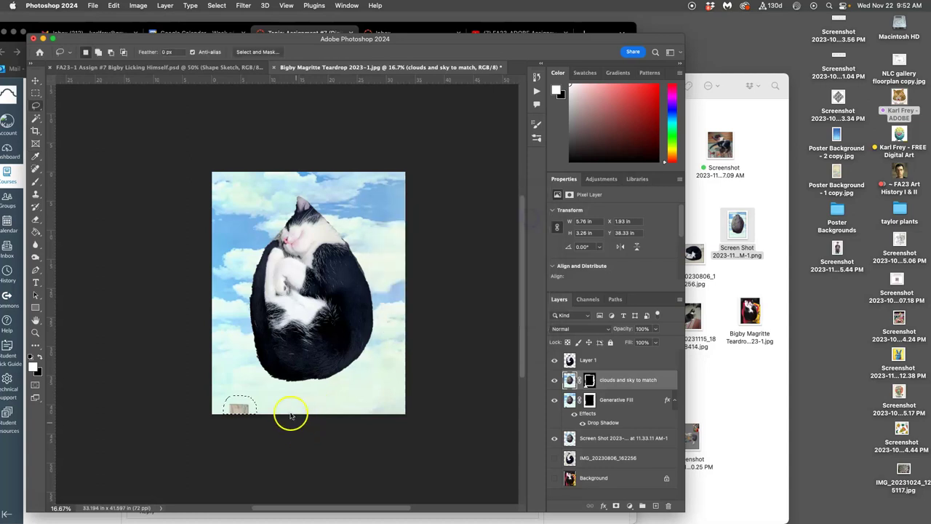
- Inspect the repaired sky up close and clear the selection
scroll(246, 410, "up", 5)
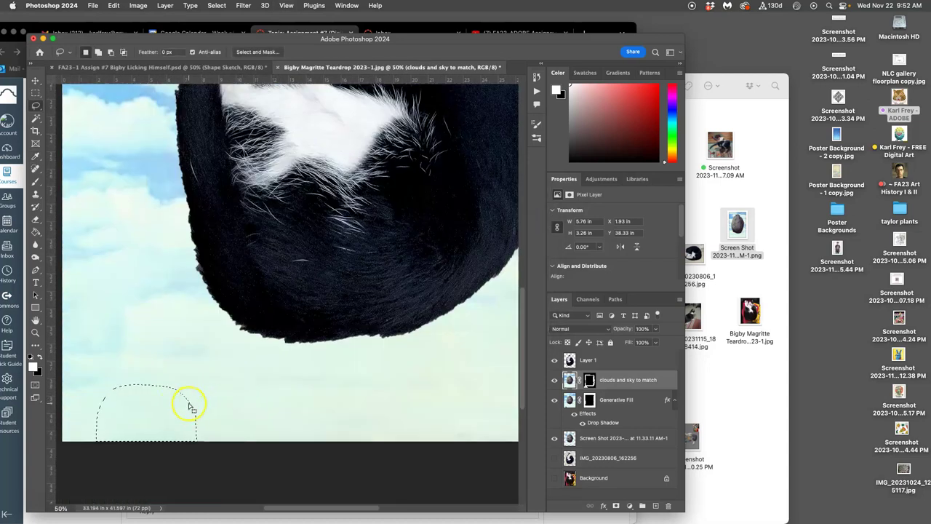
left_click(210, 406)
scroll(208, 407, "left", 3)
scroll(291, 421, "up", 3)
scroll(287, 395, "right", 5)
scroll(285, 394, "left", 2)
scroll(288, 400, "up", 5)
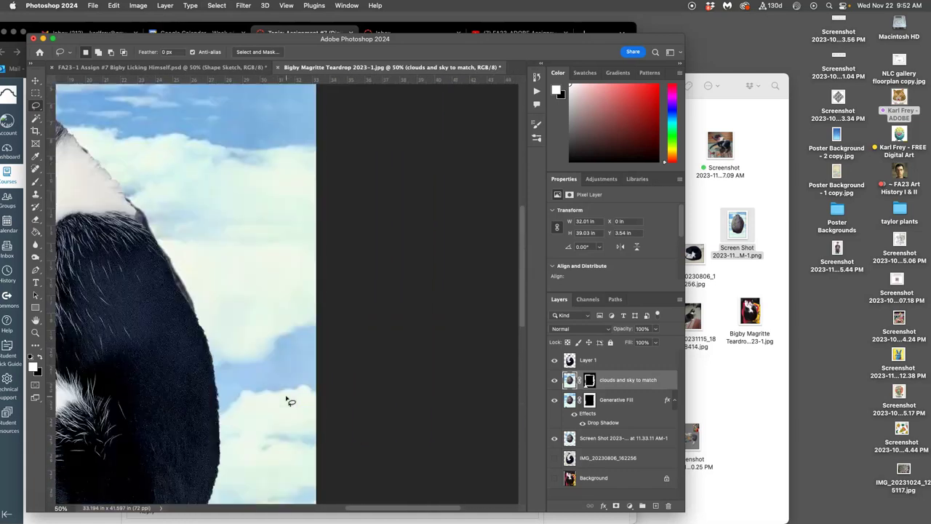
scroll(278, 395, "left", 1)
- Zoom back out and open the floating rock reference image from the Assign 7 folder
scroll(284, 393, "down", 3)
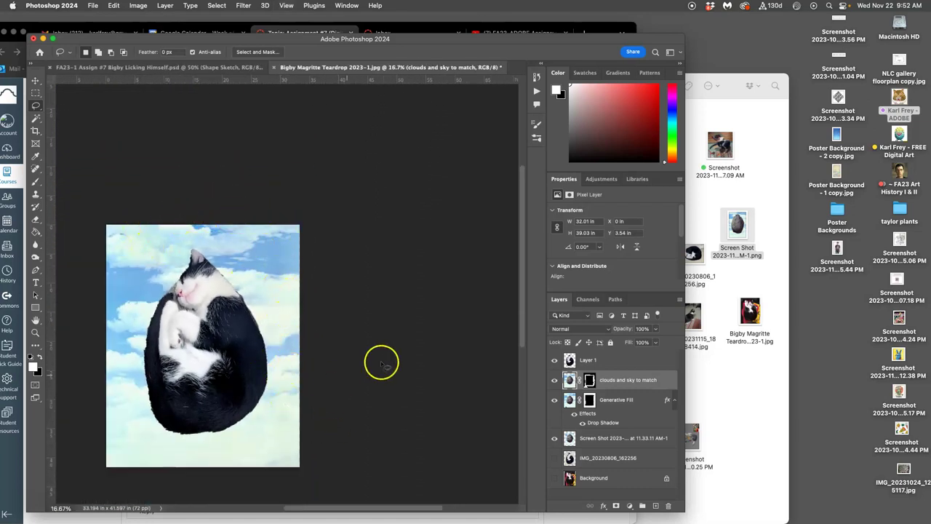
left_click(711, 378)
double_click(749, 248)
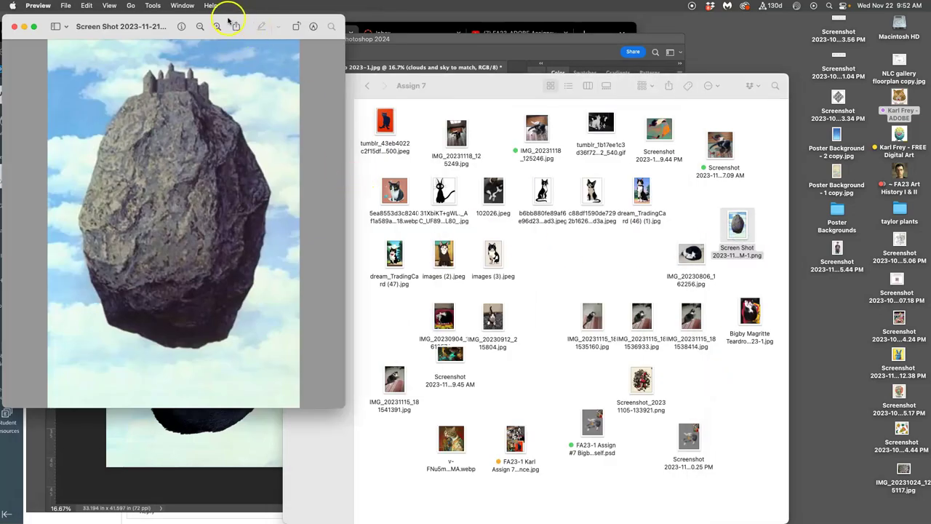
- Move the floating rock preview aside, then bring the Canvas assignment page forward
left_click_drag(228, 21, 453, 69)
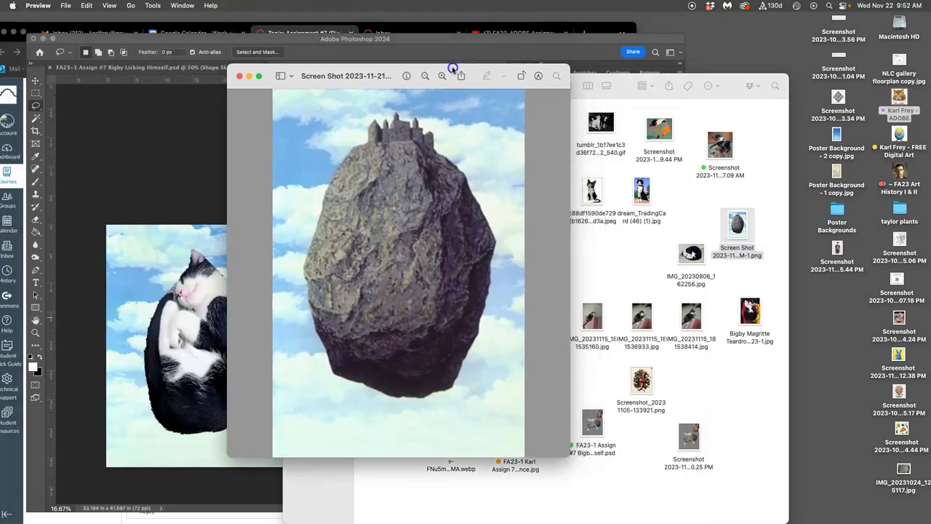
left_click(194, 258)
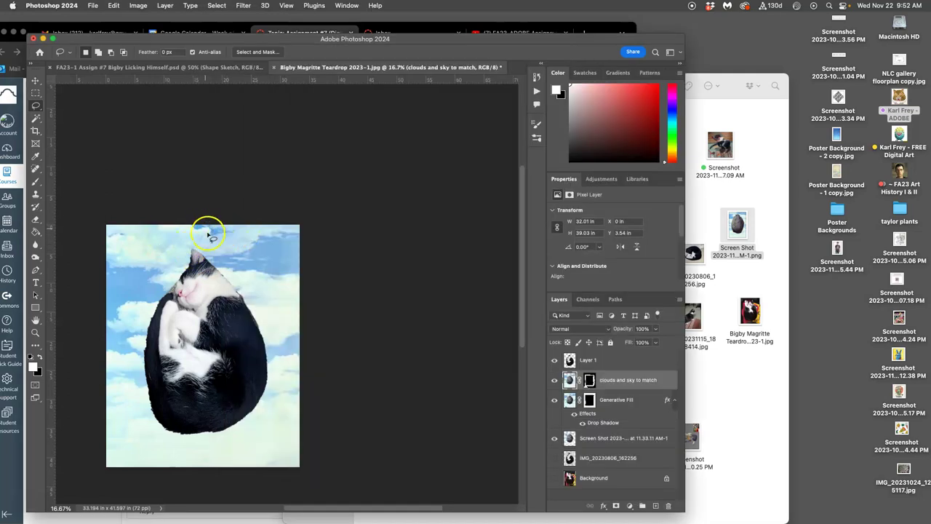
left_click_drag(611, 28, 929, 24)
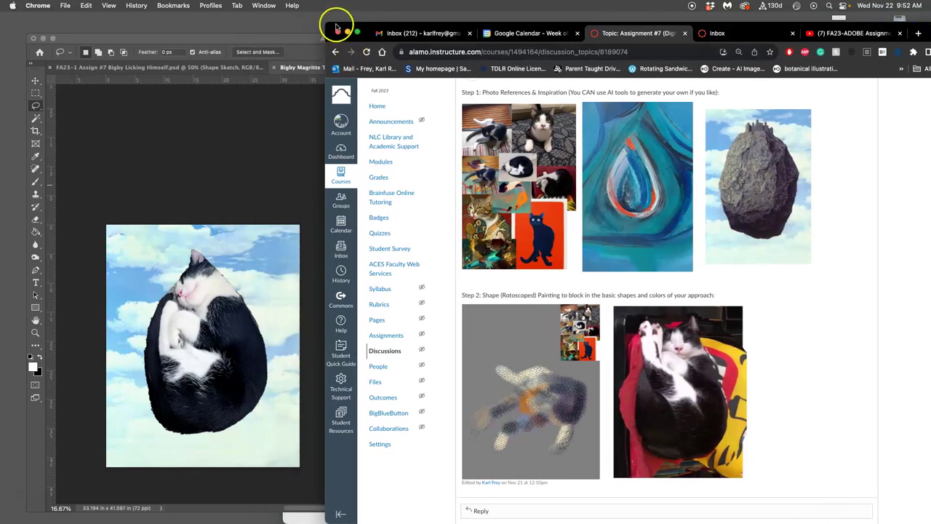
- Shift the Chrome window to compare its reference images, then return to the cat image
left_click_drag(338, 25, 379, 25)
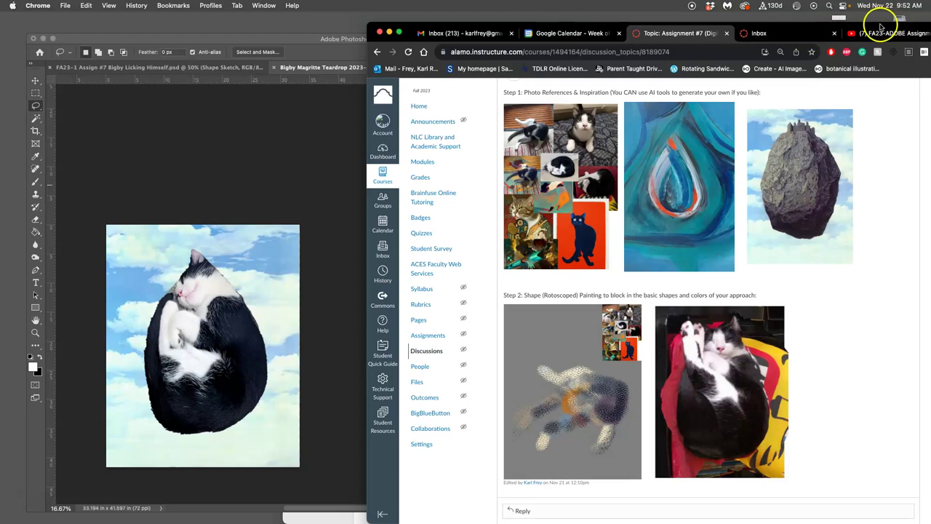
left_click_drag(881, 27, 848, 43)
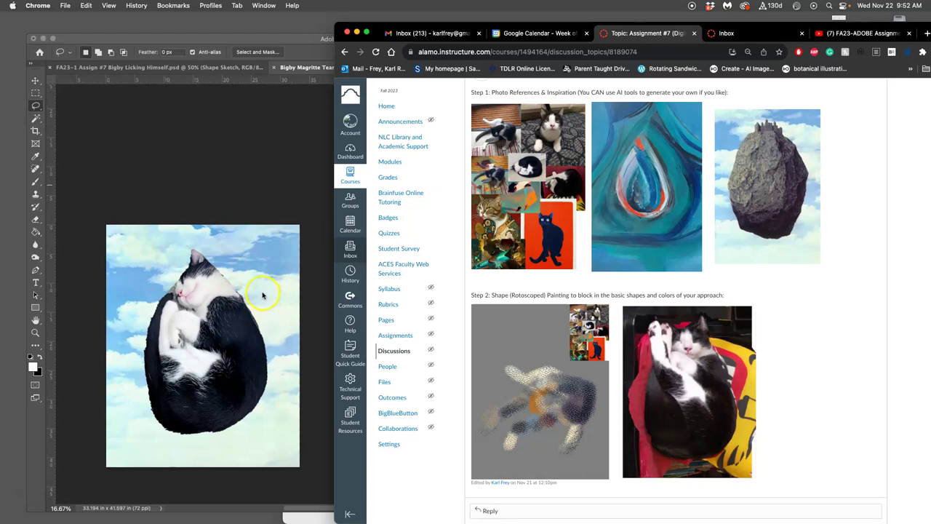
left_click(212, 318)
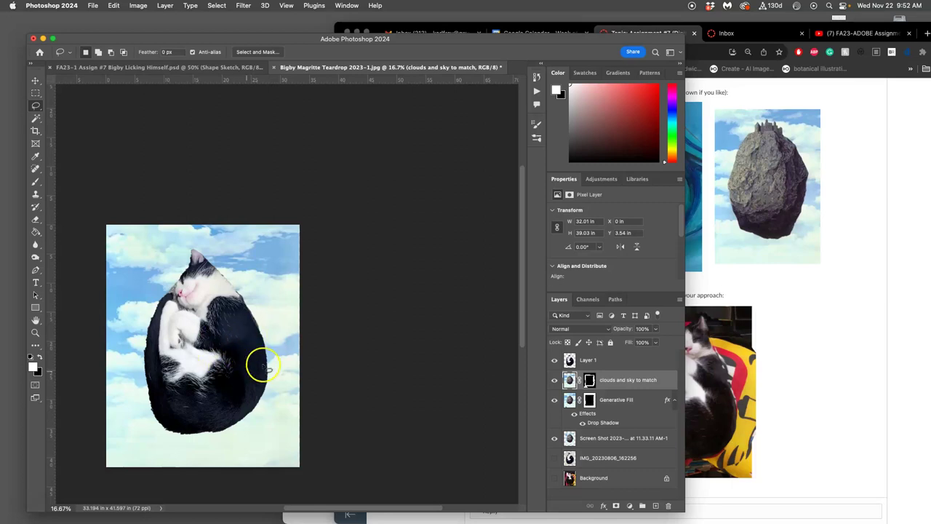
- Save a JPEG copy of the Bigby Magritte Teardrop image into Assign 7
scroll(227, 368, "left", 5)
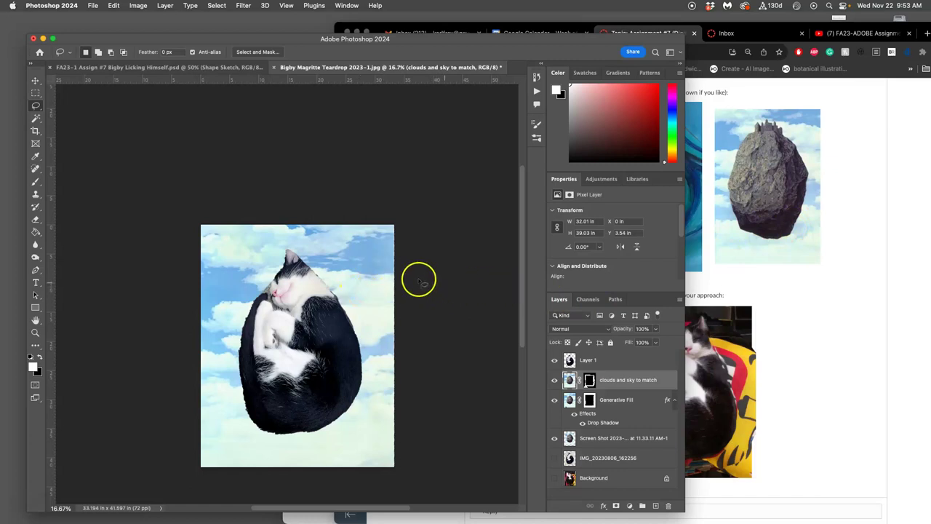
left_click(93, 5)
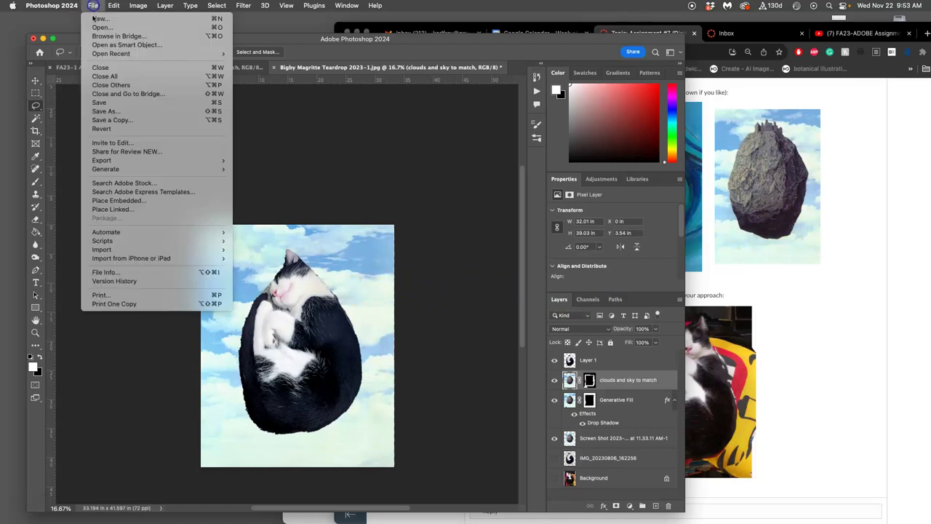
left_click(102, 113)
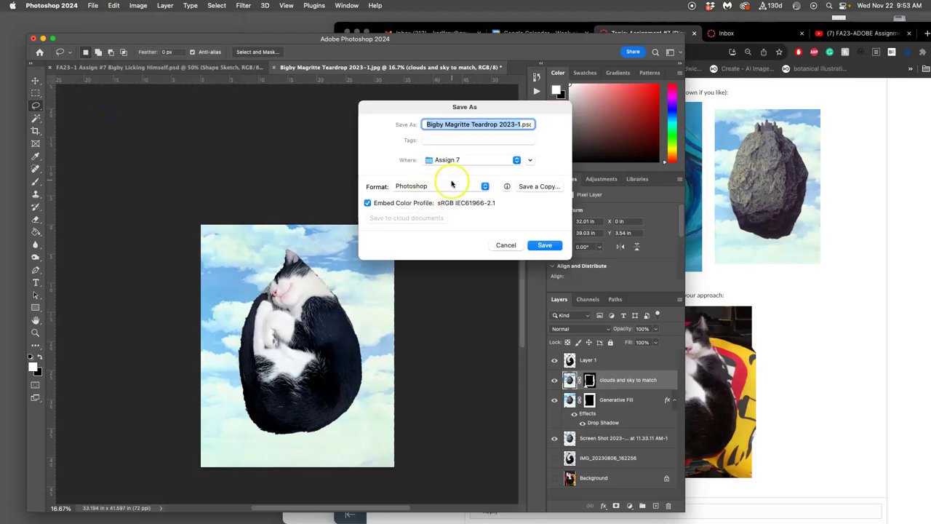
left_click(446, 188)
left_click(538, 187)
left_click(542, 187)
left_click(434, 145)
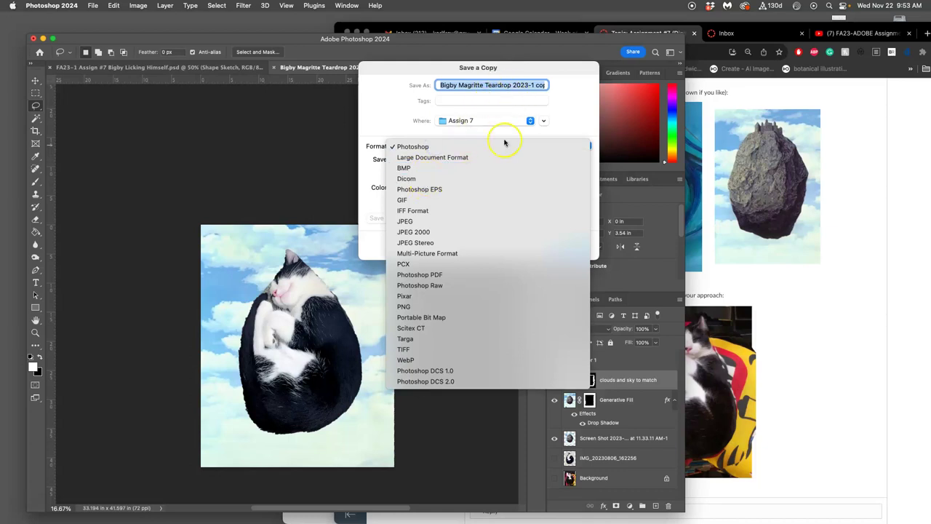
left_click(444, 222)
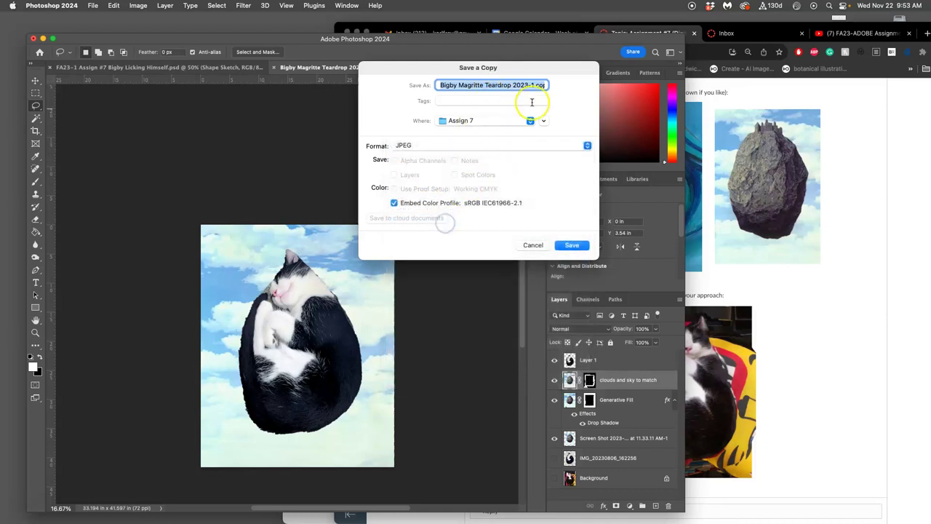
left_click(573, 246)
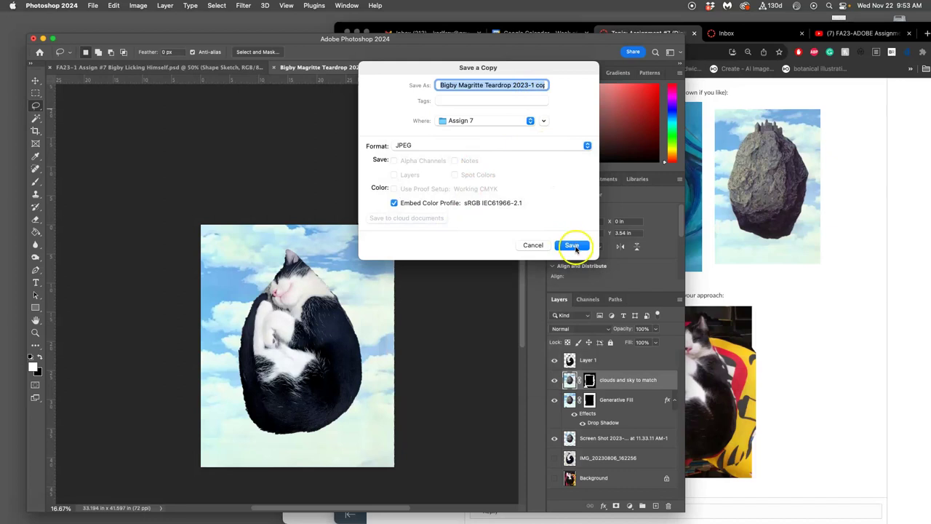
left_click(520, 147)
key("l")
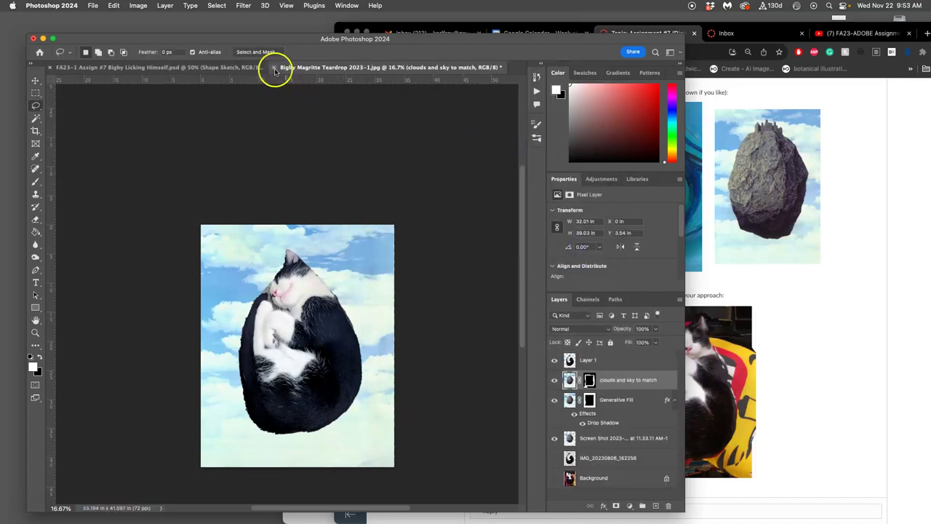
- Switch to the Bigby Licking Himself document and zoom out to see the whole page
left_click(237, 68)
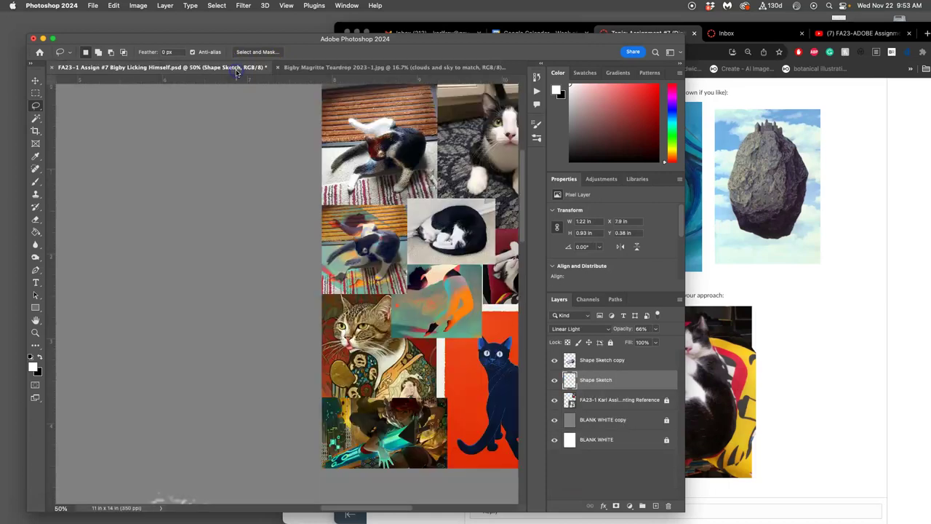
key("super+minus")
key("super+minus")
key("super+minus")
key("super+minus")
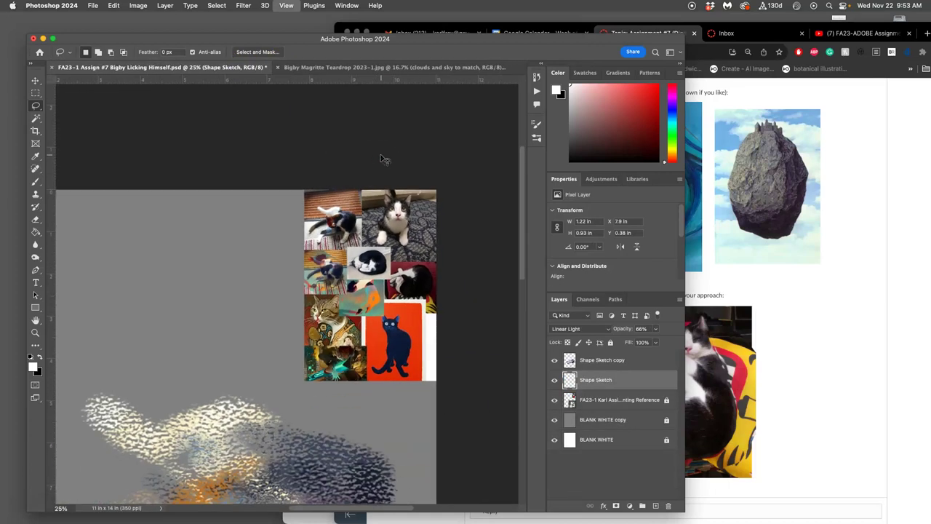
left_click(393, 68)
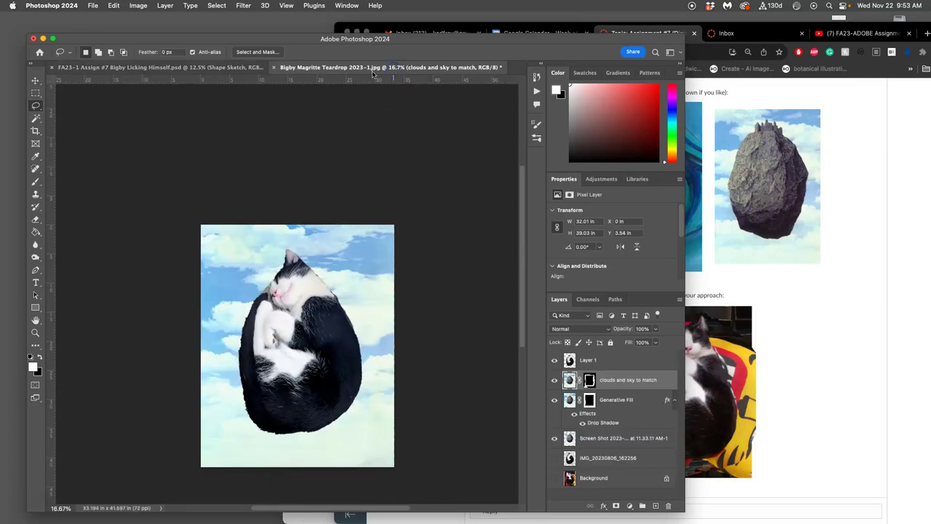
left_click(187, 71)
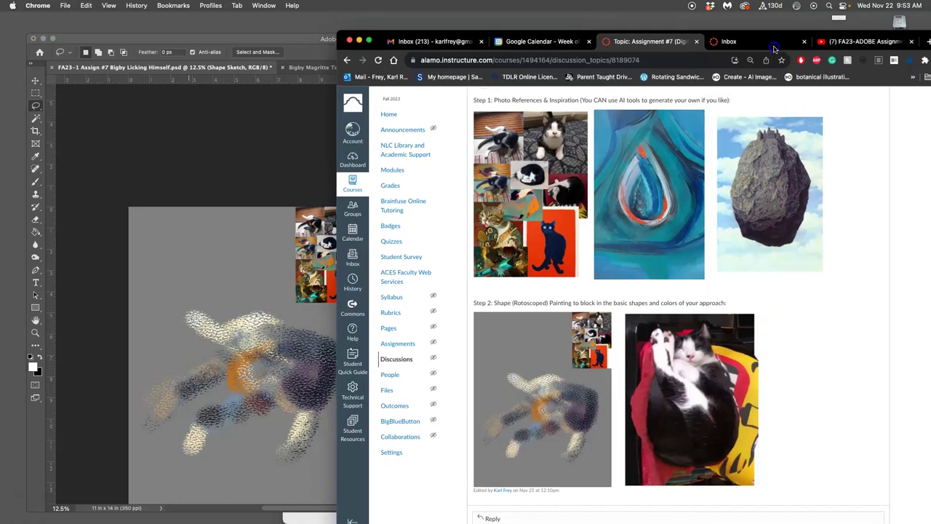
- Tag the teardrop JPEG copy purple in Assign 7 and open it in Preview
left_click_drag(772, 27, 800, 341)
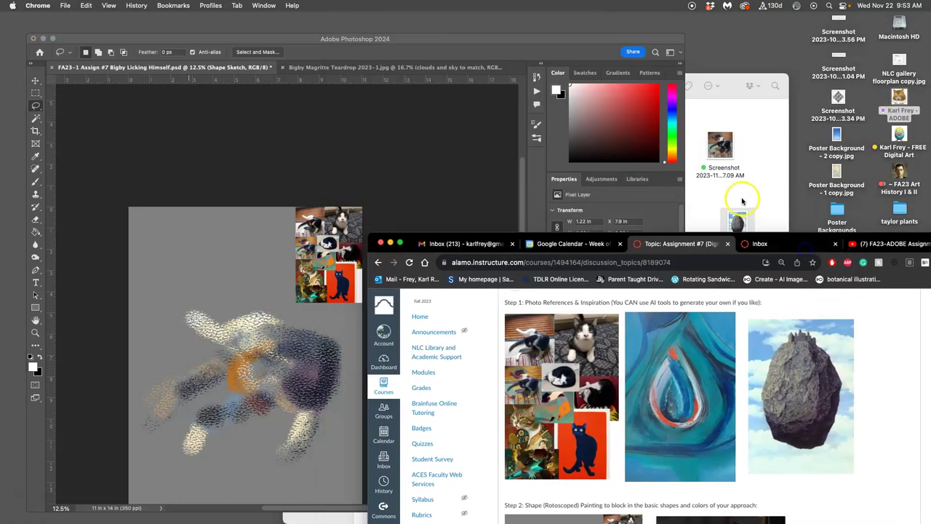
double_click(748, 196)
right_click(388, 446)
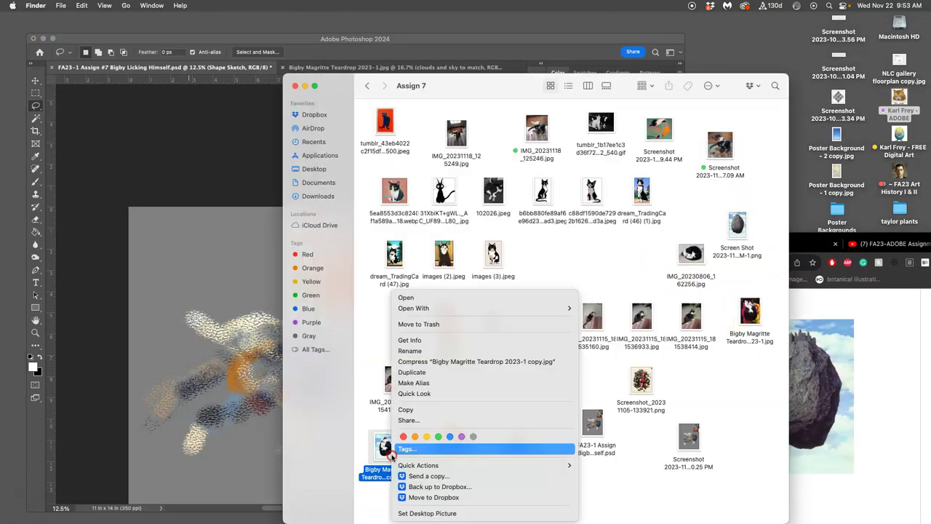
left_click(461, 436)
left_click(413, 443)
double_click(381, 450)
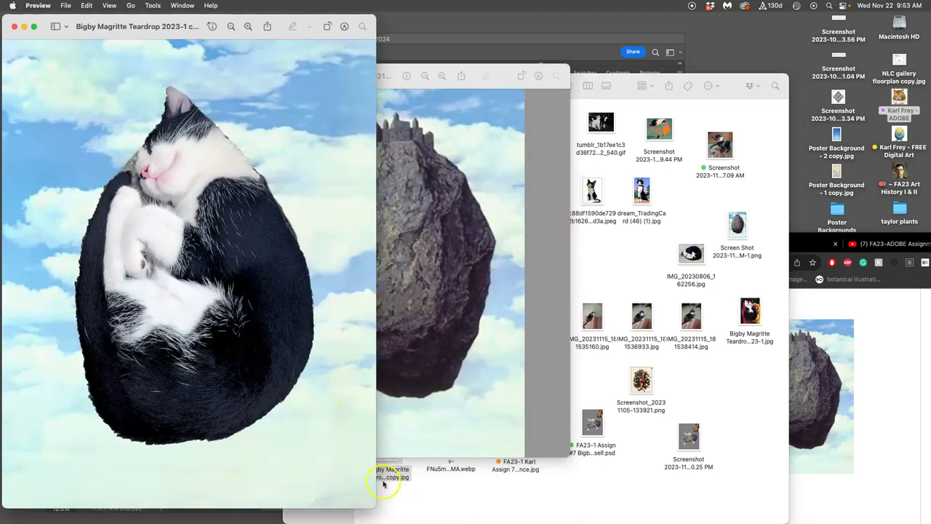
- Shrink the Preview window, move it top right, and close the rock screenshot
left_click_drag(373, 507, 276, 390)
left_click_drag(39, 22, 657, 5)
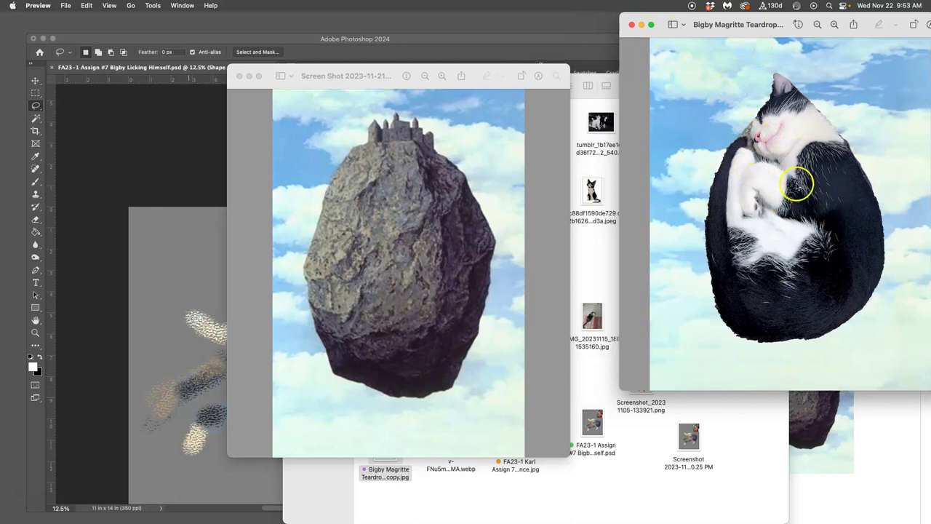
left_click(240, 75)
scroll(256, 212, "down", 8)
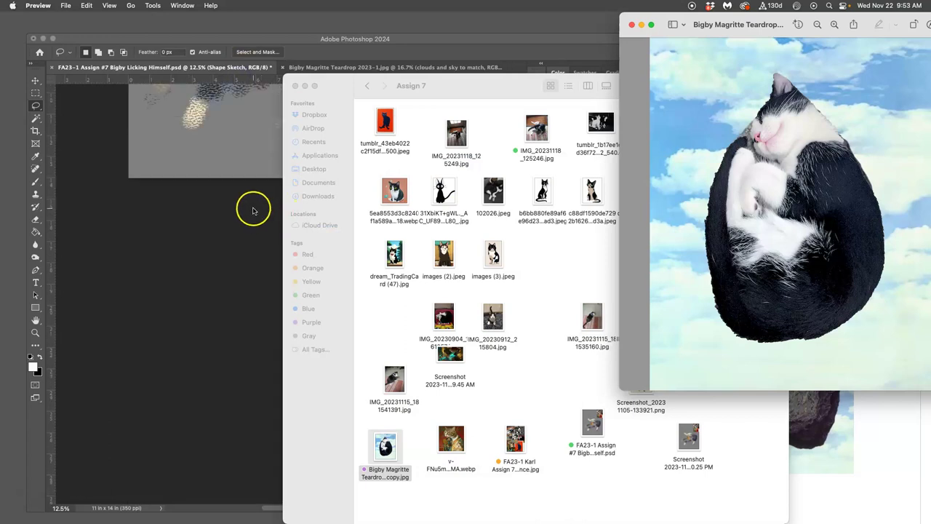
scroll(252, 211, "up", 5)
left_click(252, 211)
scroll(341, 183, "up", 4)
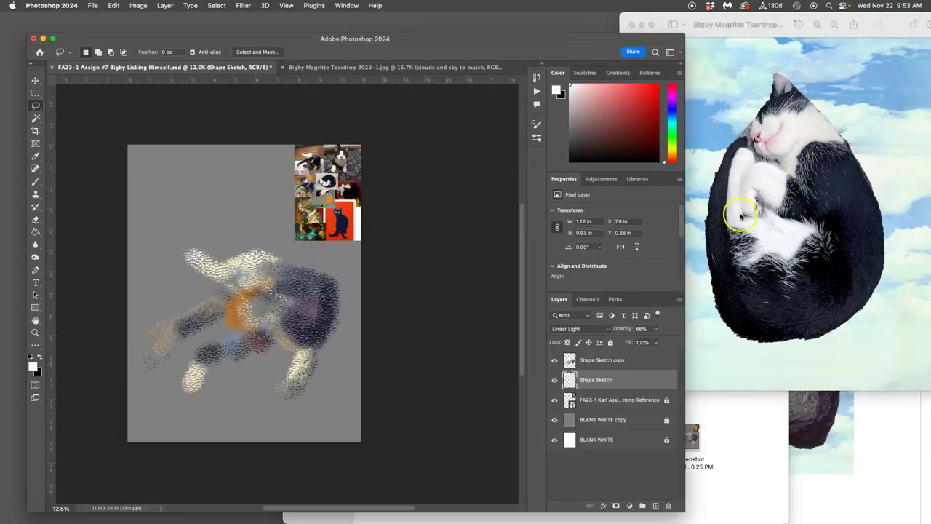
- Place the cat-in-clouds JPEG copy onto the assignment canvas as a small thumbnail
left_click(746, 478)
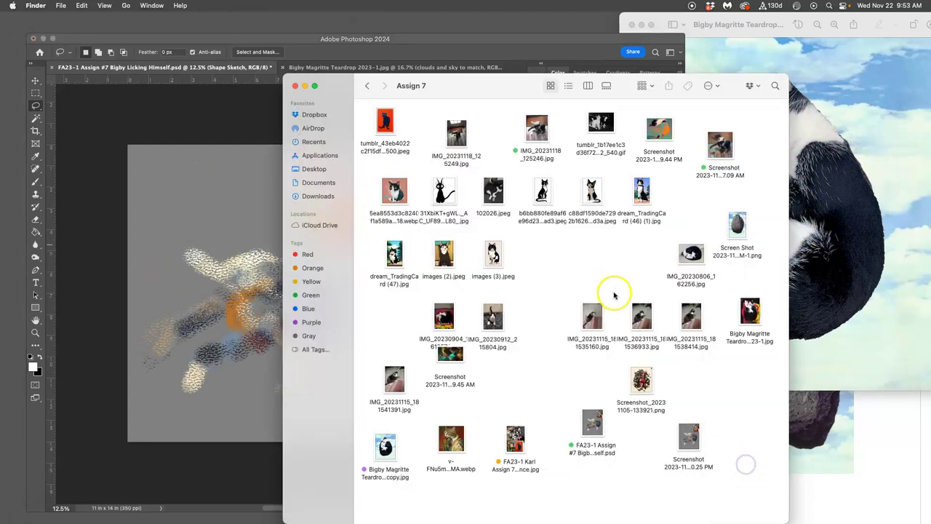
left_click_drag(387, 449, 204, 218)
left_click_drag(360, 438, 180, 240)
mouse_move(193, 187)
left_mouse_down()
mouse_move(178, 187)
mouse_move(192, 188)
left_mouse_up()
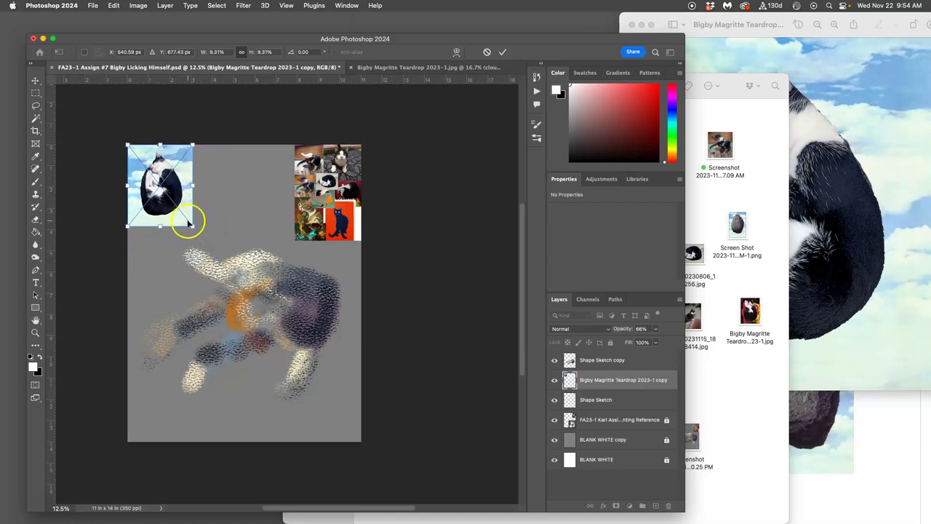
key("Return")
- Place the teardrop painting screenshot onto the canvas, scaled to about 42%
left_click(735, 367)
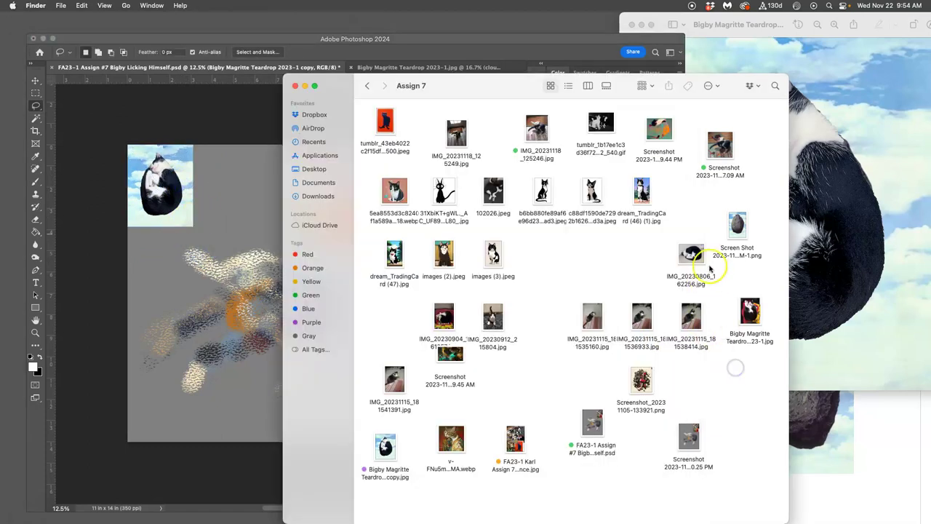
left_click(627, 38)
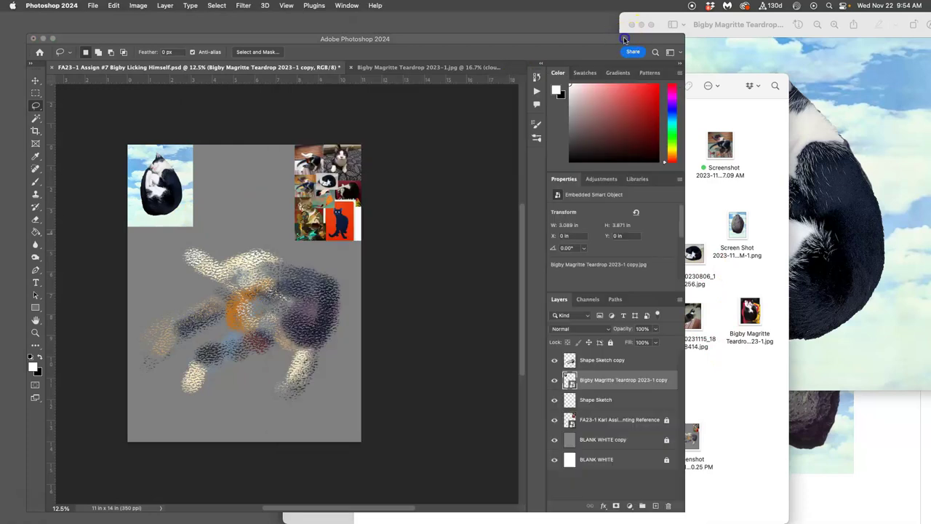
left_click_drag(624, 42, 658, 73)
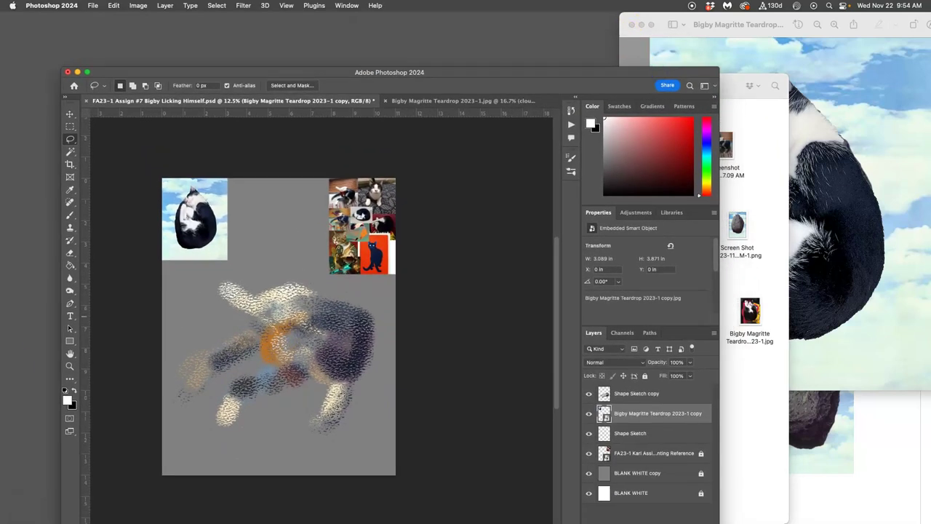
mouse_move(9, 335)
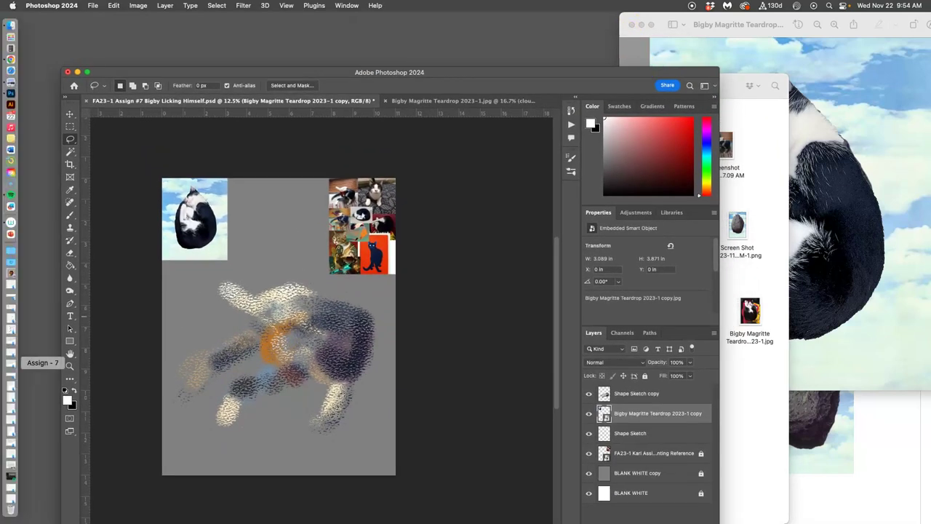
left_click(11, 59)
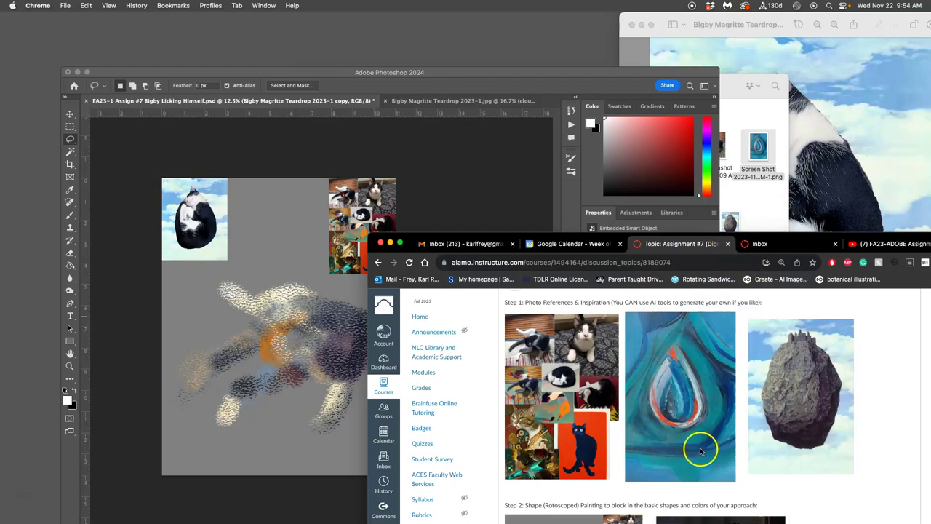
left_click(771, 199)
left_click_drag(759, 156, 274, 198)
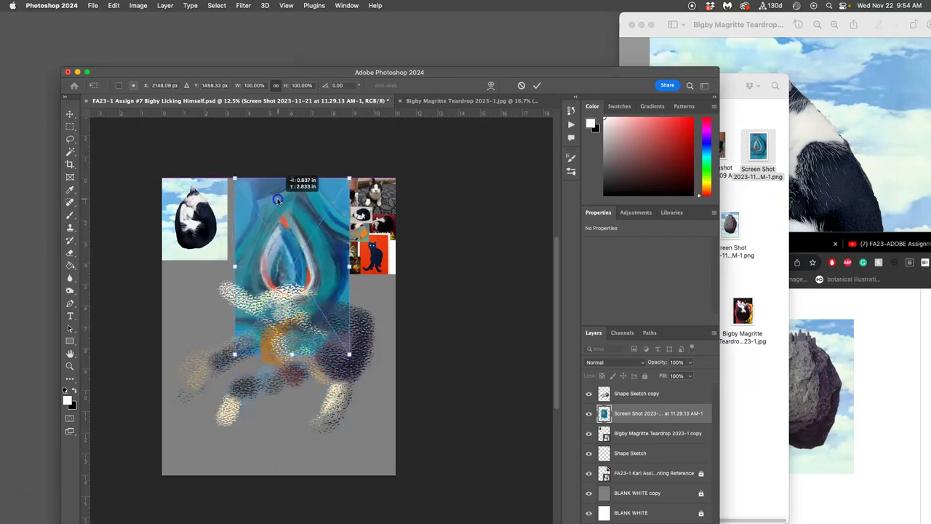
left_click_drag(345, 352, 275, 243)
key("Return")
key("l")
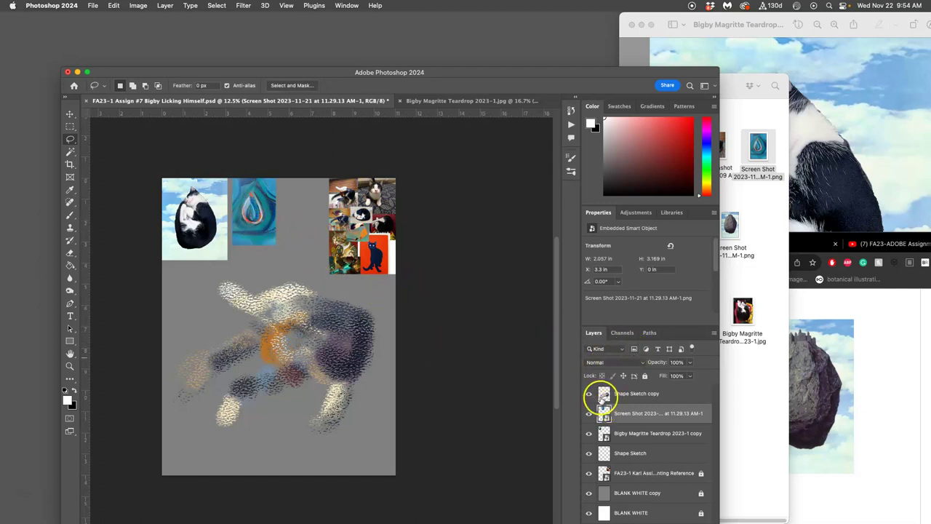
- Hide and delete the Shape Sketch copy layer
left_click(589, 393)
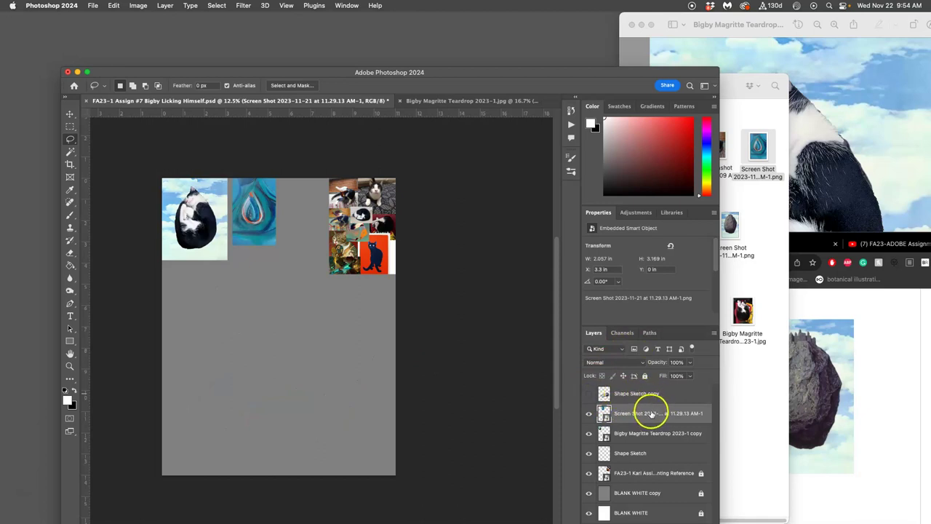
left_click(628, 397)
key("Delete")
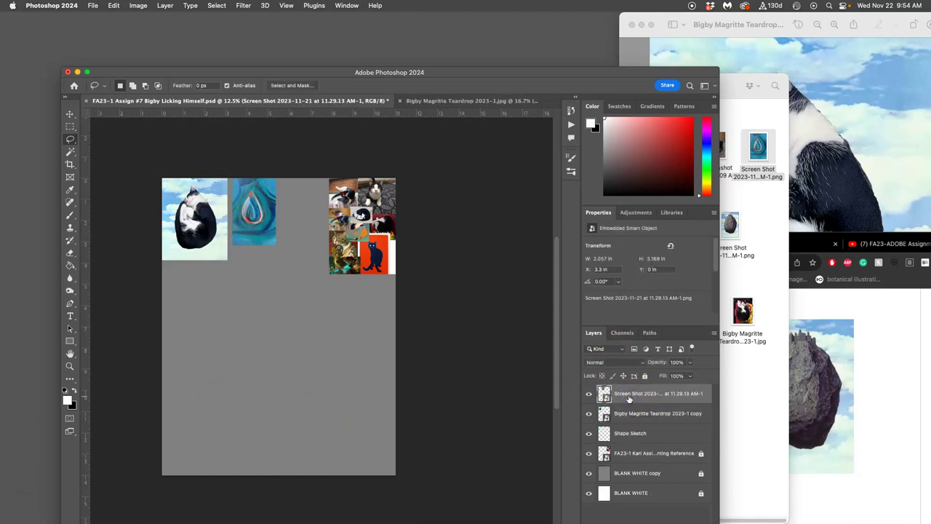
scroll(512, 285, "down", 2)
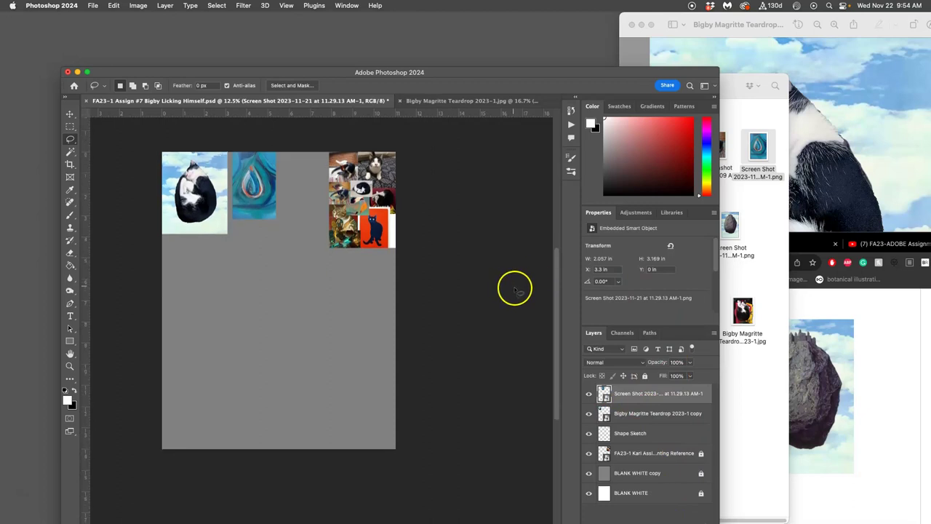
left_click_drag(632, 68, 629, 17)
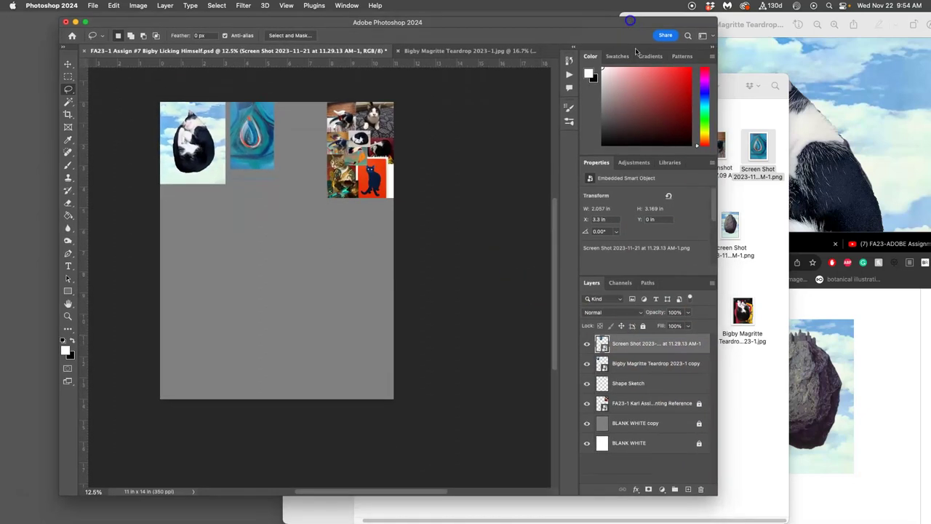
- Merge the four reference layers into one locked layer named 'references', then add a new layer above
left_click(641, 405, "shift")
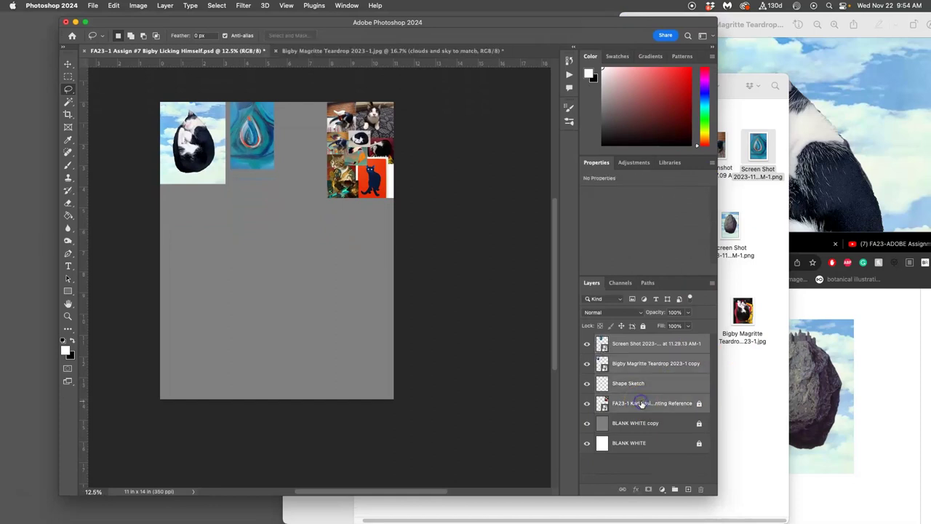
left_click(643, 326)
left_click(643, 326)
key("super+e")
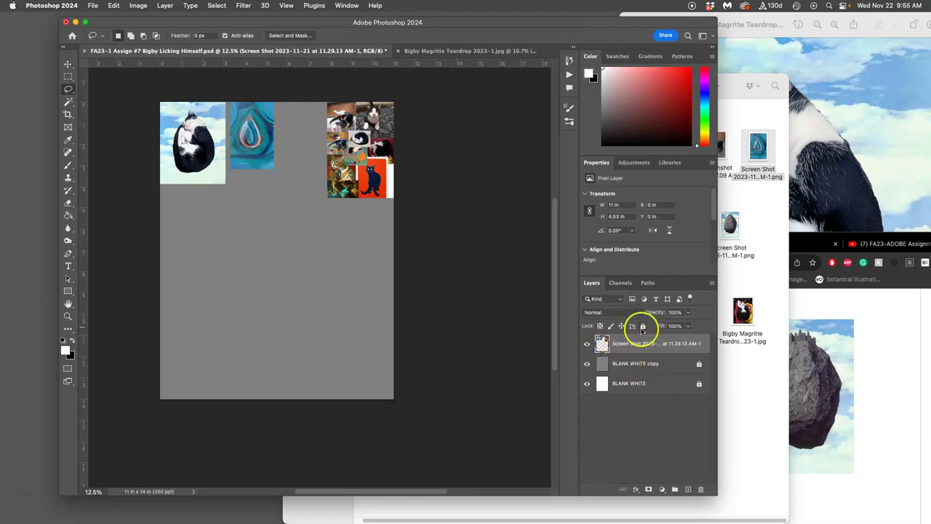
double_click(629, 345)
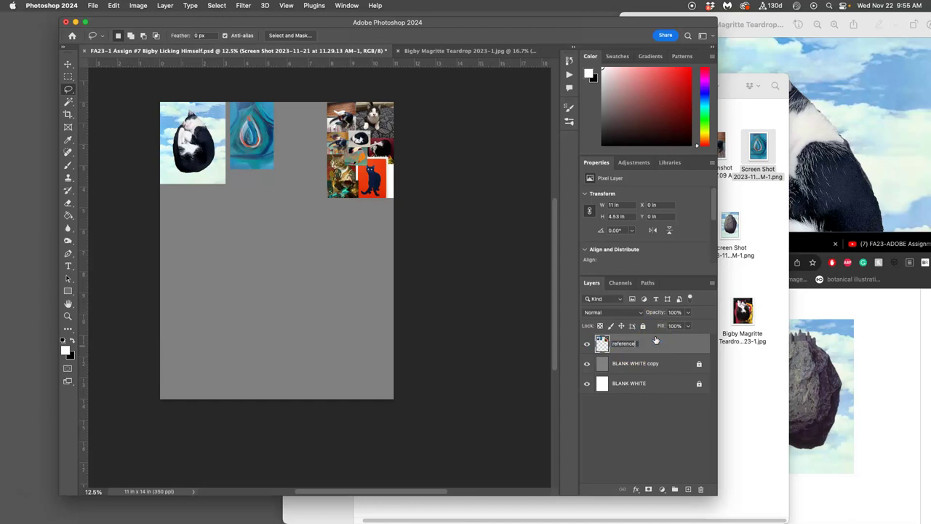
left_click(684, 343)
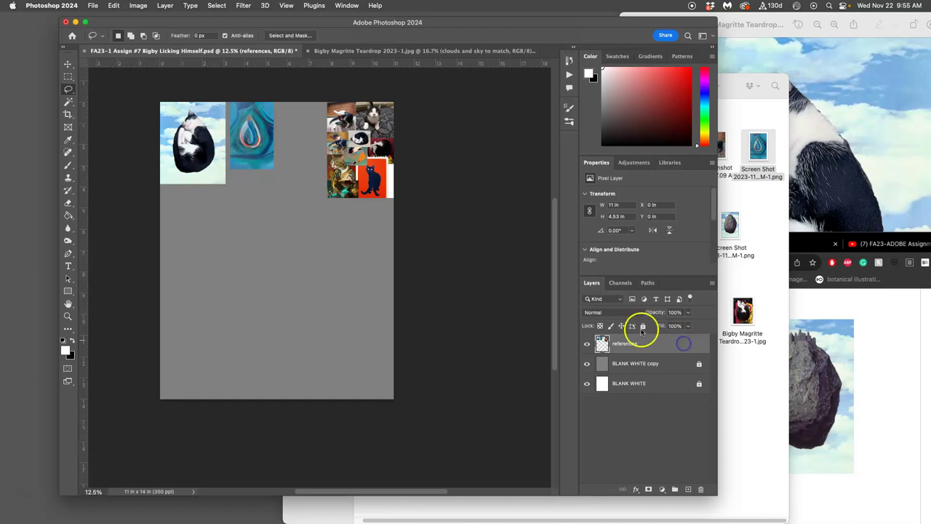
left_click(642, 327)
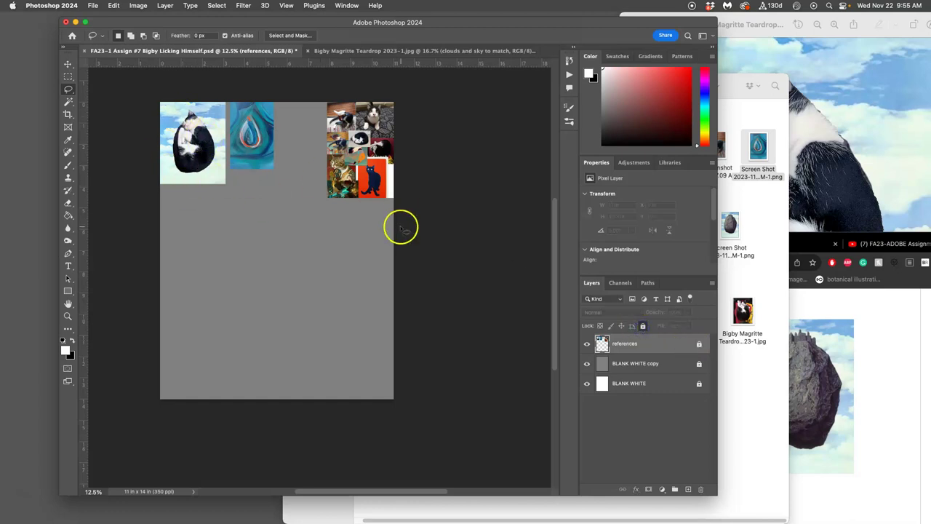
left_click(688, 488)
left_click(618, 347)
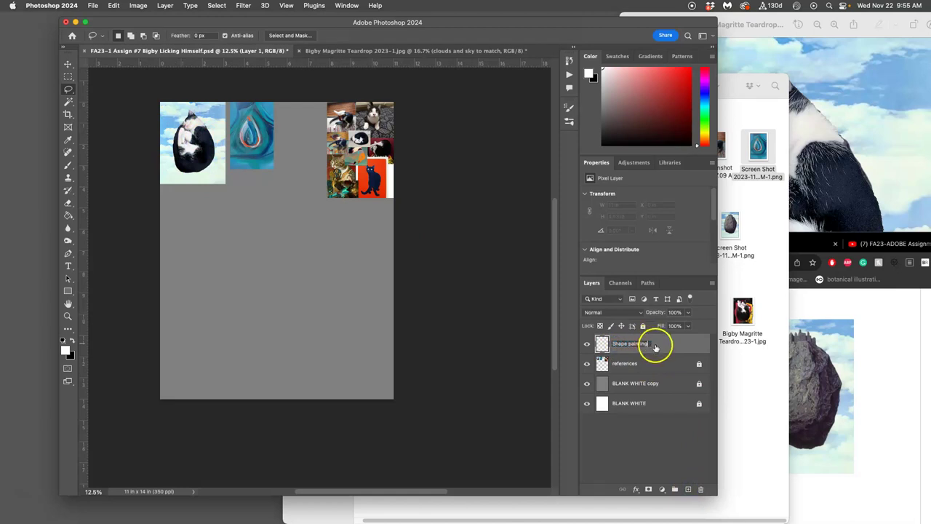
- Commit the layer name 'Shape painting' and zoom and pan so the whole cat shows
key("Return")
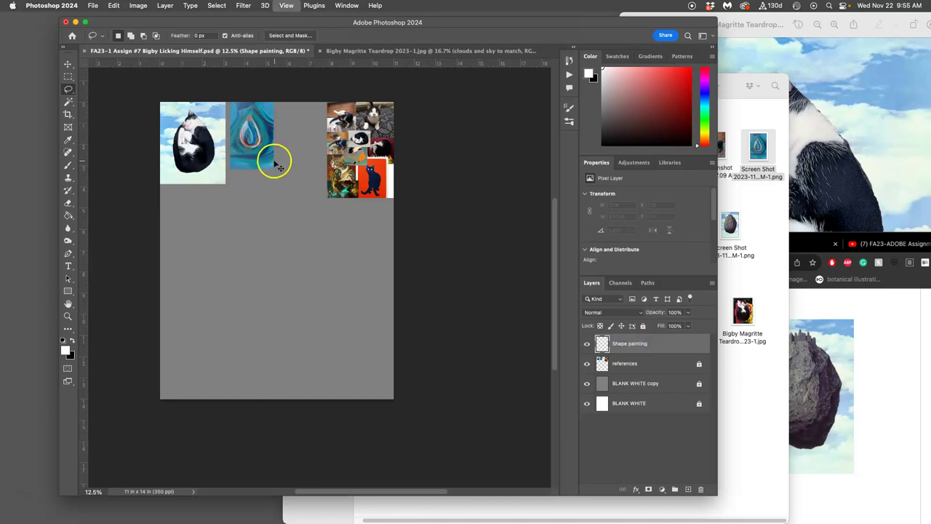
scroll(272, 160, "up", 4)
left_click_drag(195, 156, 380, 347)
scroll(312, 240, "up", 1)
scroll(311, 246, "up", 2)
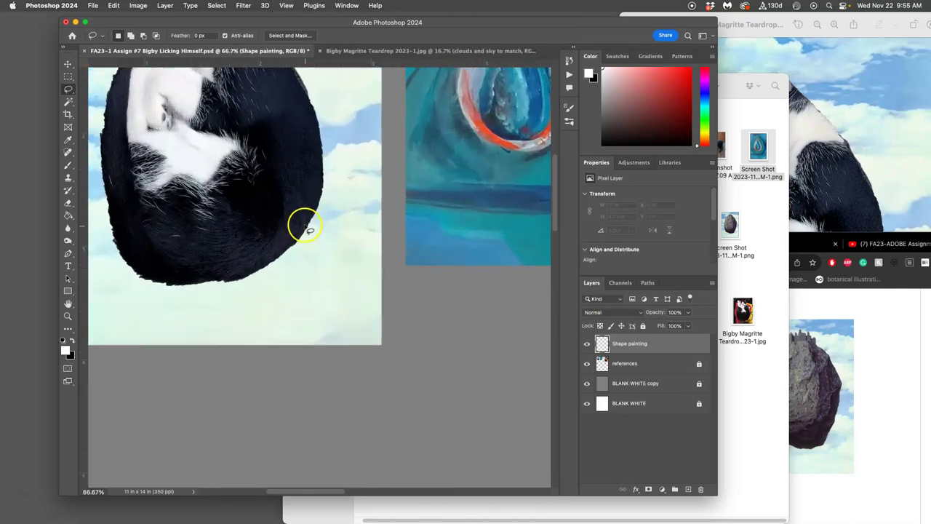
left_click_drag(313, 236, 323, 366)
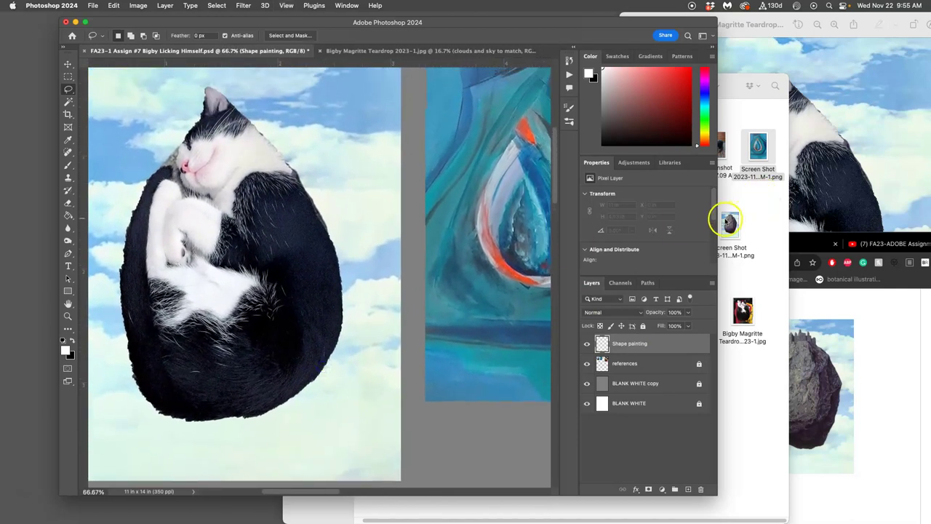
- Check the cat reference, Assign 7 folder and assignment page windows, then widen Photoshop leftward
left_click(820, 167)
left_click(761, 449)
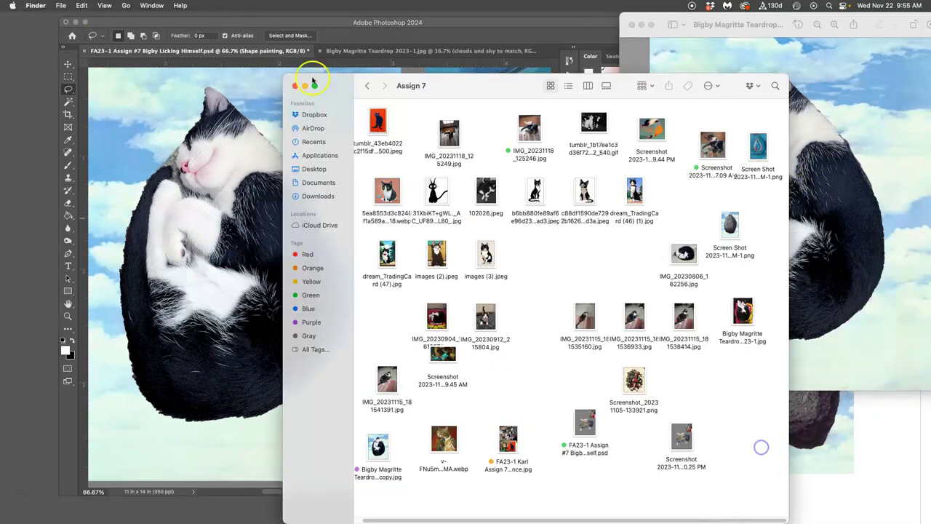
left_click(304, 86)
key("super+Tab")
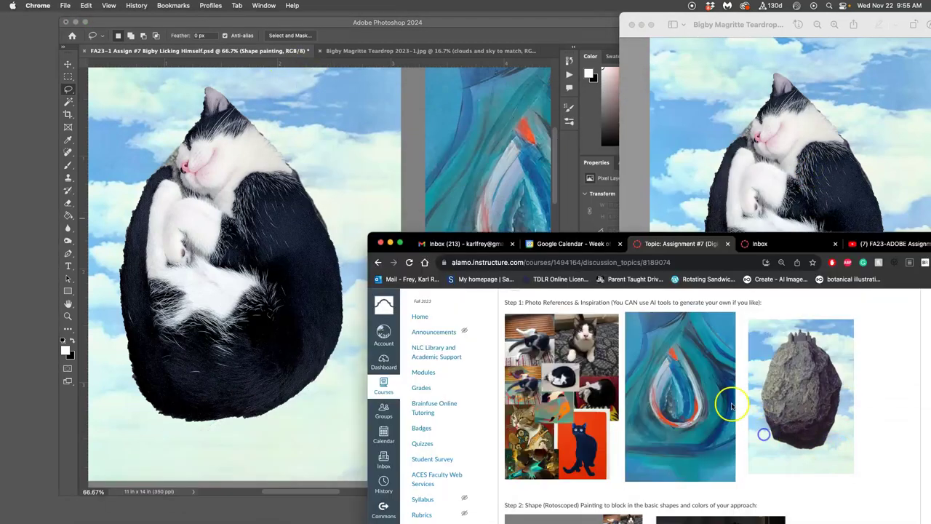
left_click(391, 243)
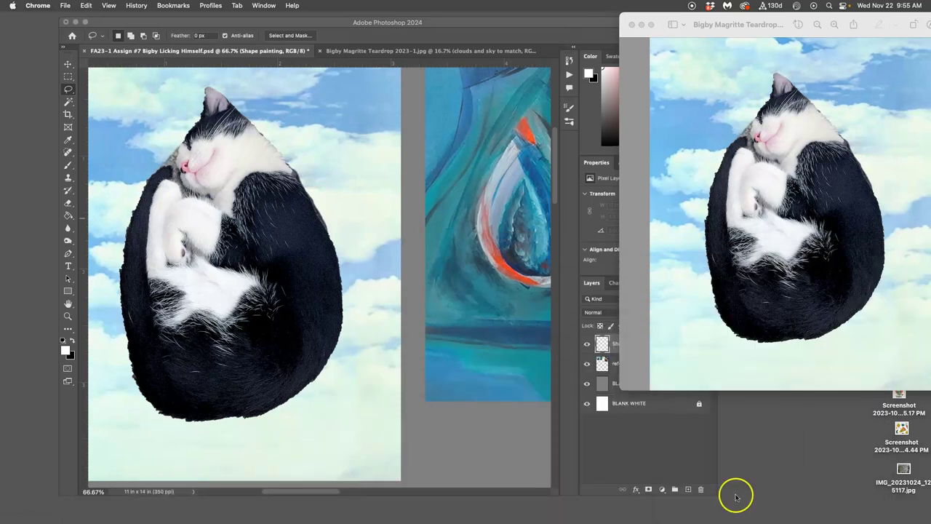
left_click(715, 494)
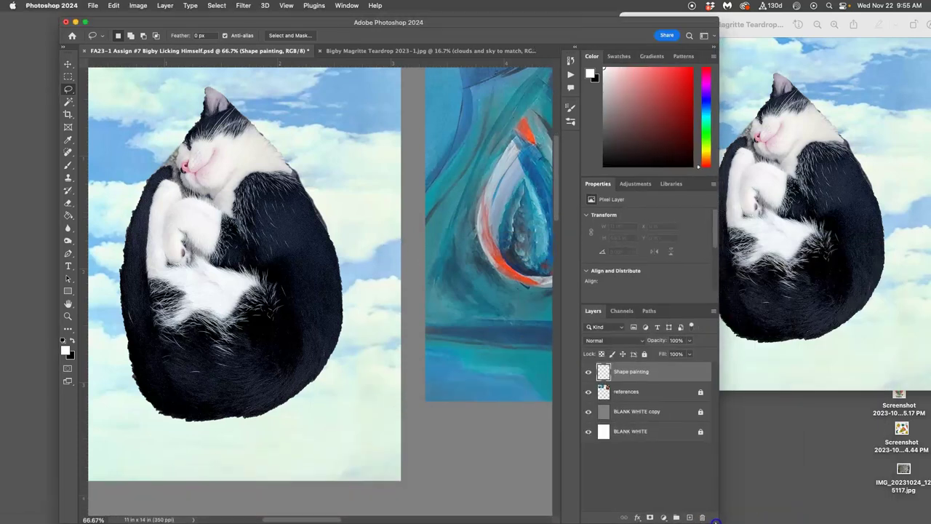
left_click_drag(56, 234, 7, 235)
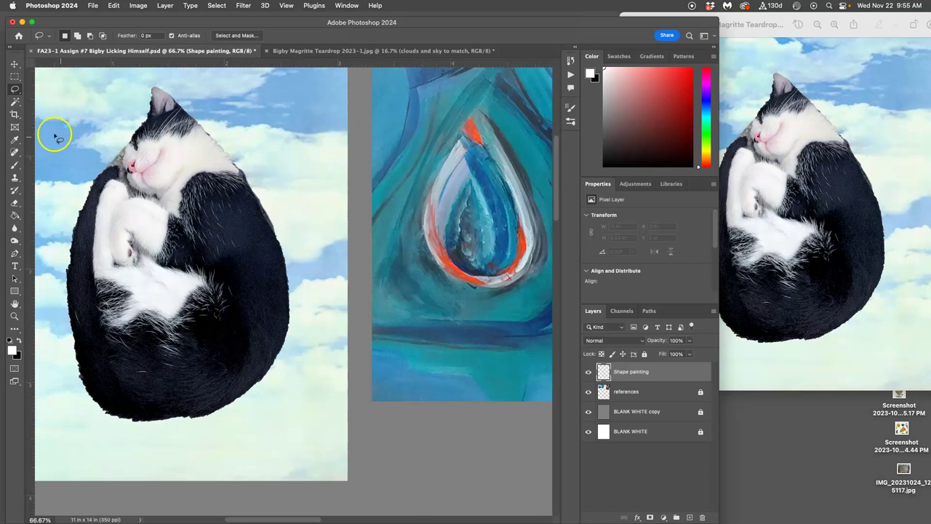
- Choose the Brush tool, review its Texture and Shape Dynamics settings, and undo white test strokes
left_click(14, 167)
left_click(69, 36)
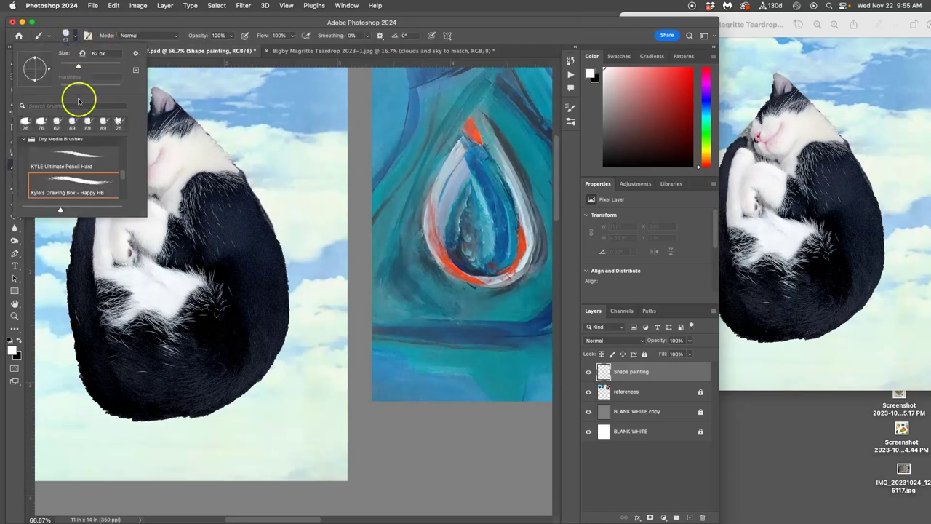
left_click(569, 108)
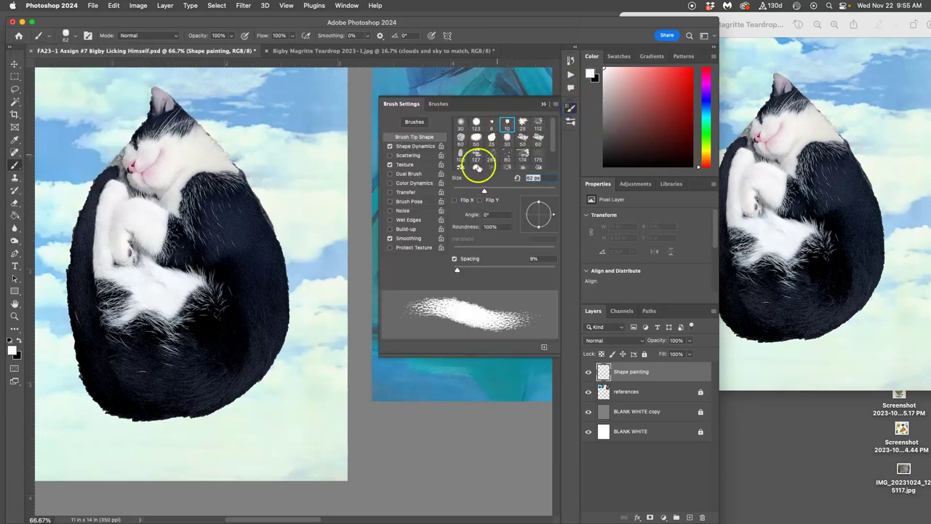
left_click(404, 164)
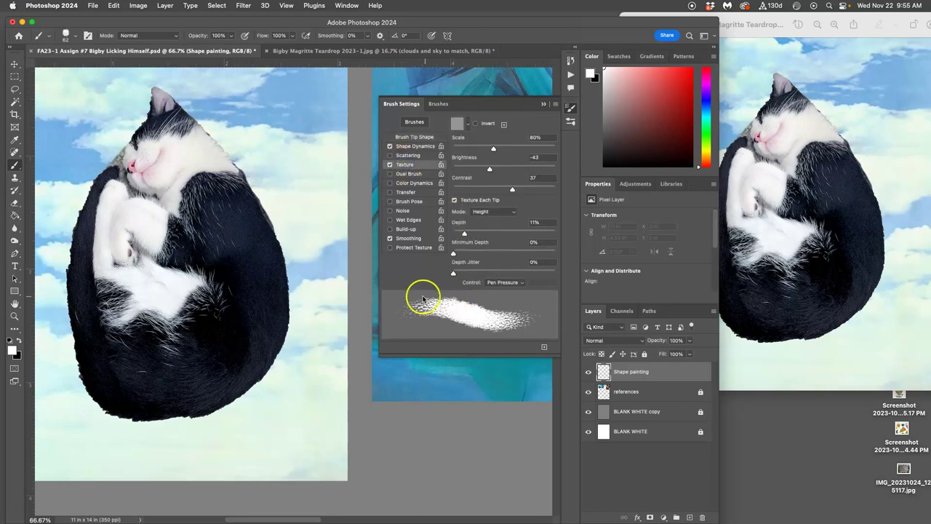
left_click(418, 146)
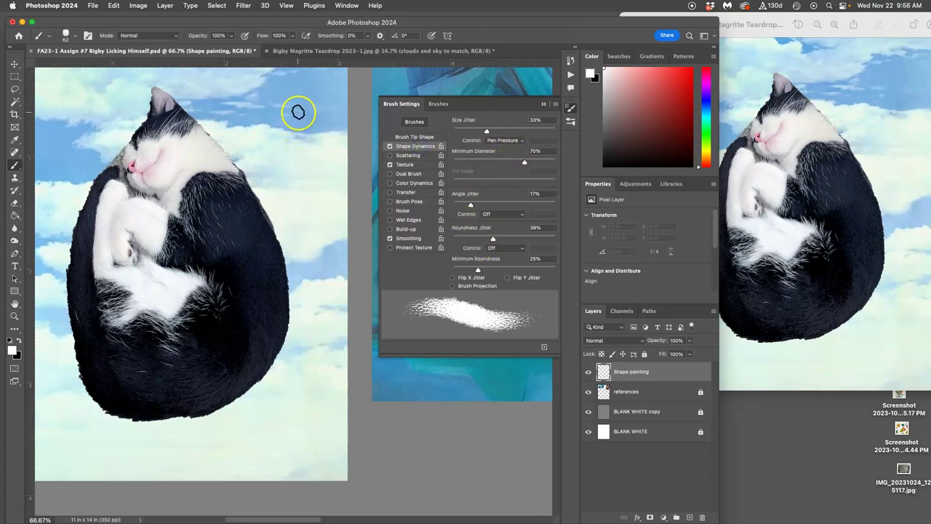
mouse_move(296, 112)
left_mouse_down()
mouse_move(301, 211)
mouse_move(307, 181)
mouse_move(320, 219)
mouse_move(307, 219)
mouse_move(296, 182)
mouse_move(305, 186)
mouse_move(315, 146)
mouse_move(286, 170)
mouse_move(279, 148)
mouse_move(265, 145)
mouse_move(302, 172)
left_mouse_up()
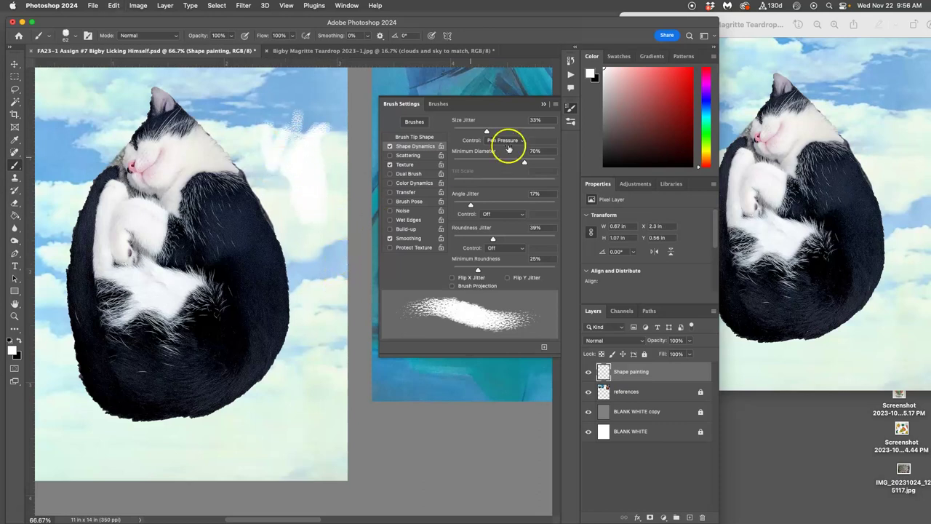
key("super+z")
key("super+z")
key("super+z")
key("super+z")
key("super+z")
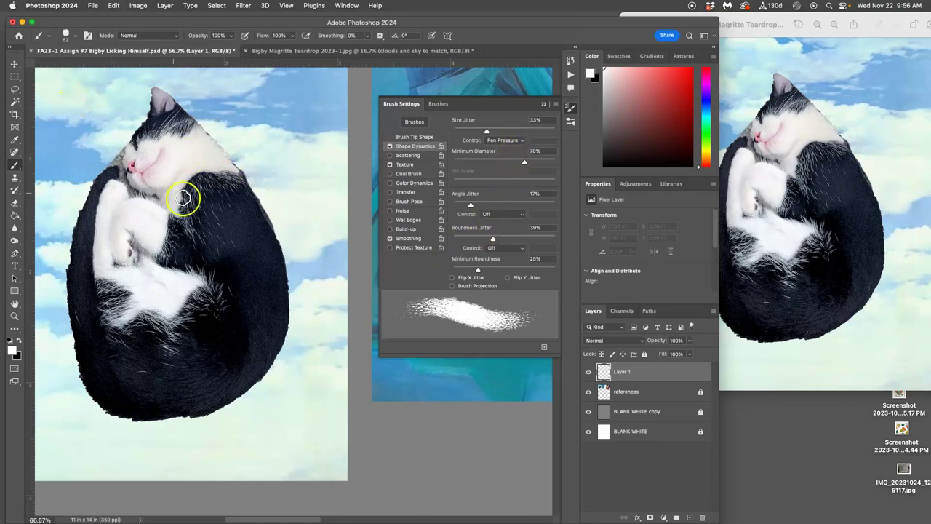
- Sample the teardrop's orange, paint a small loop on the cat's nose, and set brush size 43 px
left_click(540, 104)
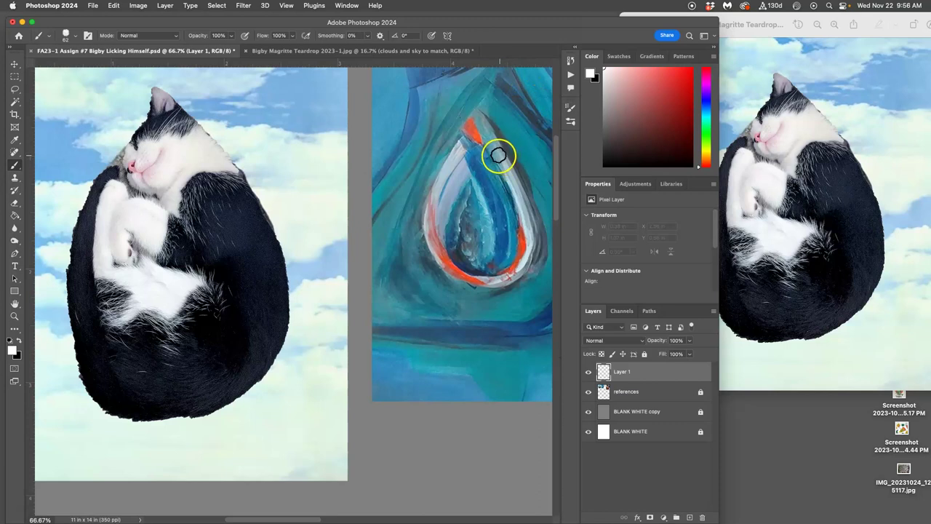
left_click(473, 135, "alt")
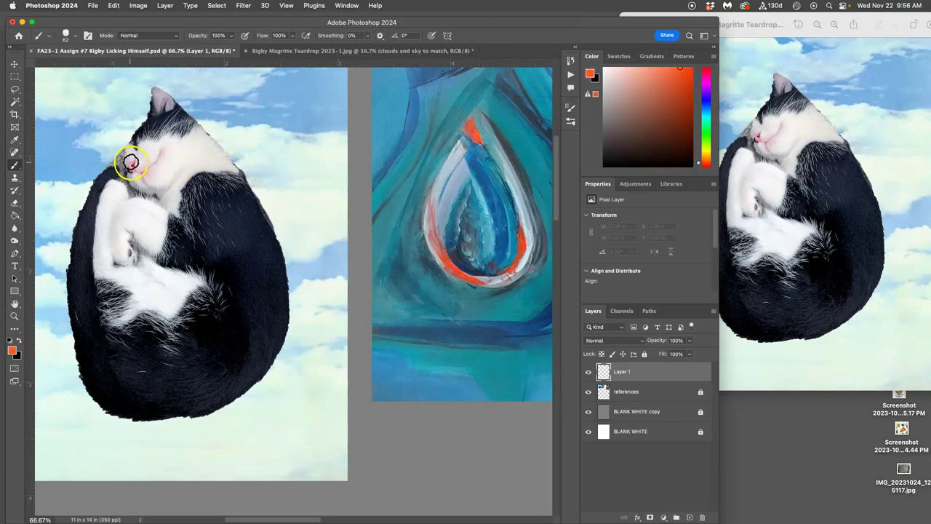
left_click_drag(128, 168, 131, 167)
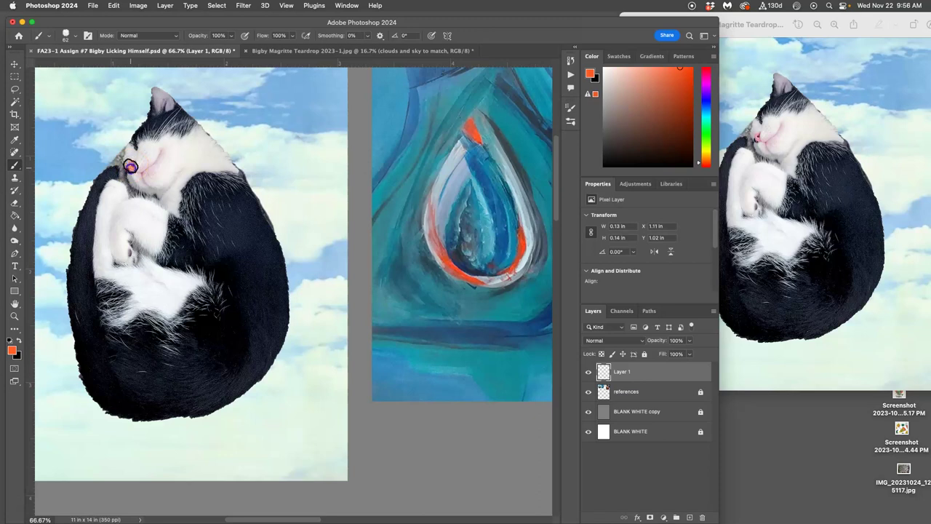
left_click(74, 35)
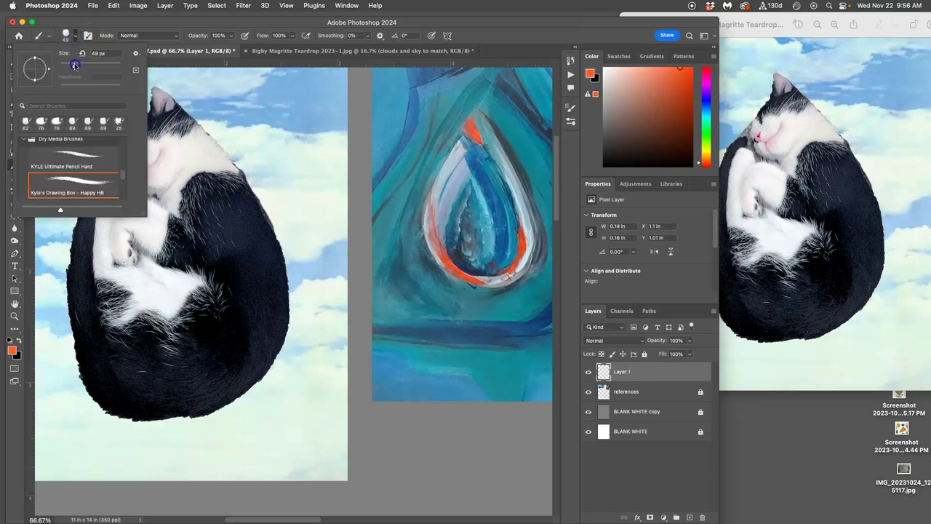
left_click_drag(74, 65, 72, 67)
left_click(161, 150)
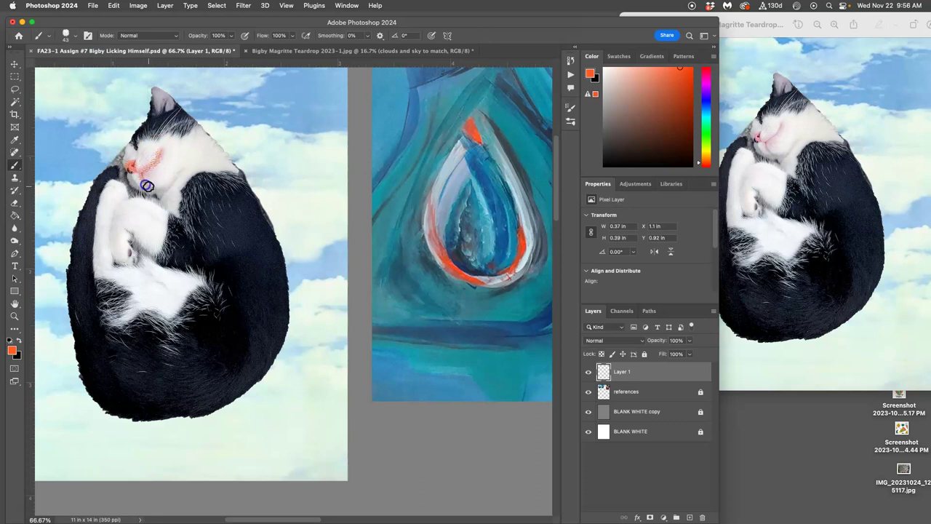
- Lower the brush's Shape Dynamics minimum diameter and dab orange onto the cat's cheek
left_click(569, 109)
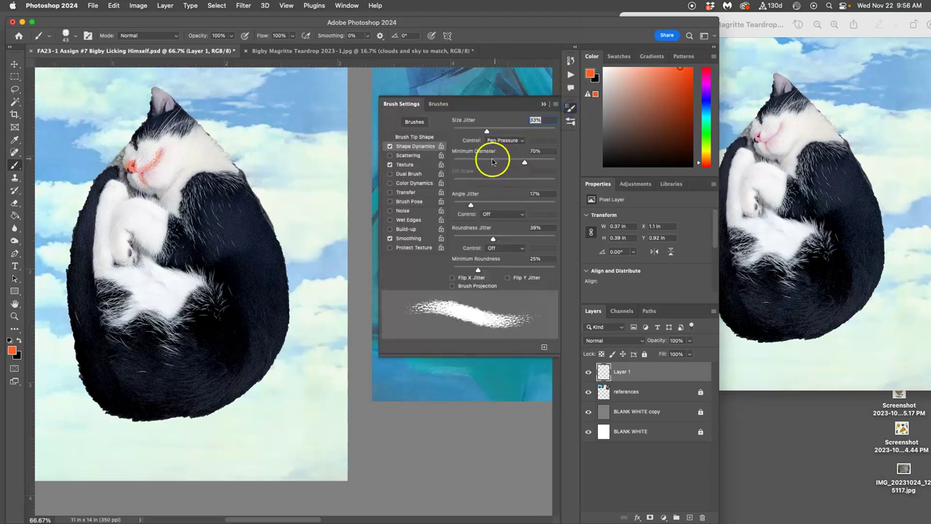
left_click_drag(520, 163, 461, 162)
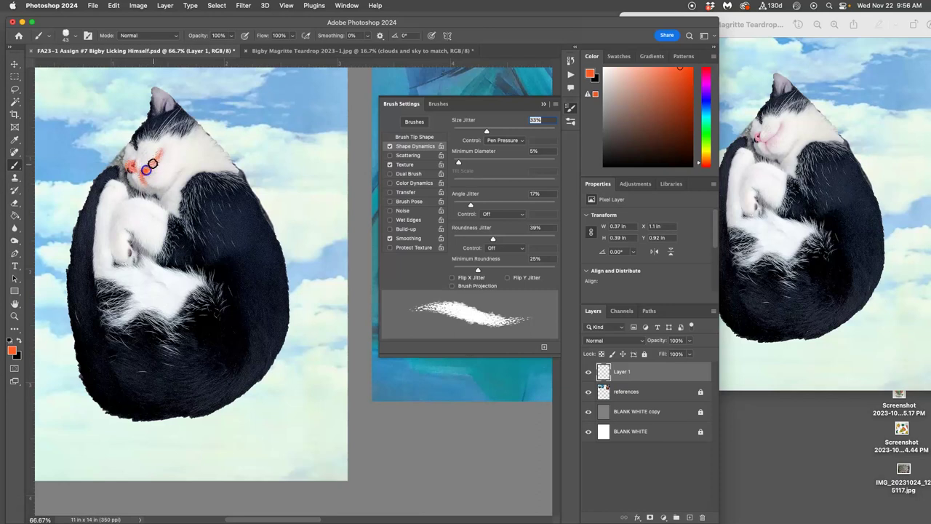
left_click(131, 166)
- Sample dark blue from the teardrop and paint strokes across the cat's back
left_click(543, 103)
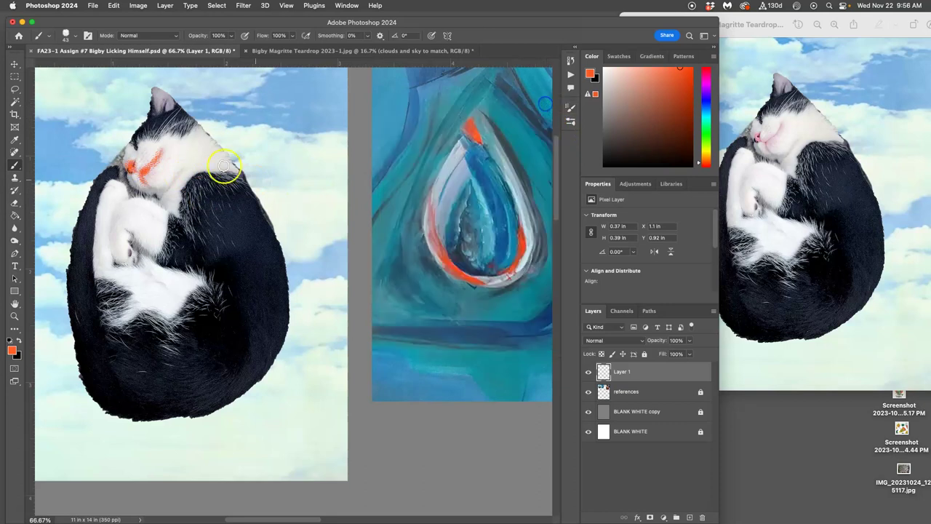
left_click(474, 165, "alt")
mouse_move(225, 208)
left_mouse_down()
mouse_move(265, 260)
mouse_move(239, 256)
mouse_move(214, 231)
mouse_move(205, 256)
mouse_move(204, 214)
mouse_move(233, 266)
mouse_move(239, 230)
mouse_move(232, 312)
mouse_move(221, 317)
mouse_move(206, 279)
mouse_move(197, 327)
mouse_move(176, 318)
left_mouse_up()
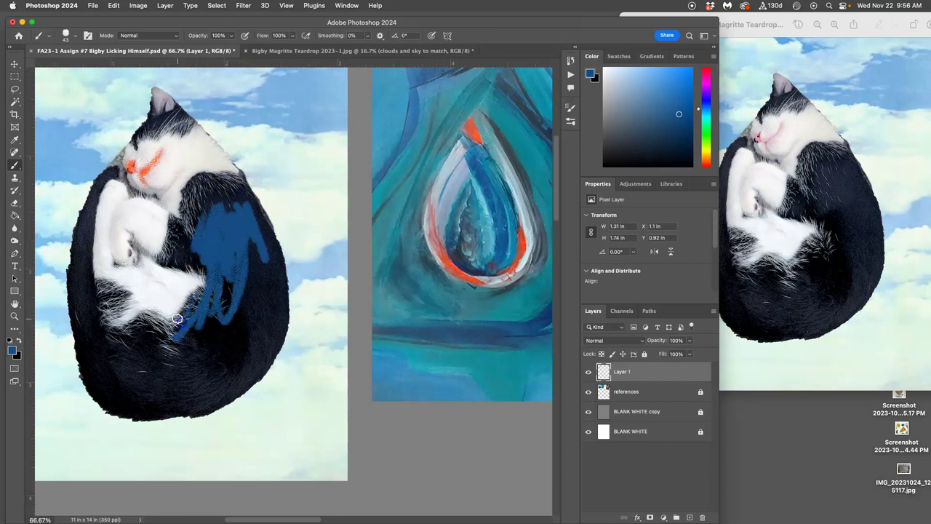
- Sample orange-red from the teardrop's tip, sketch trial outline strokes around the cat, then undo them
left_click(473, 130, "alt")
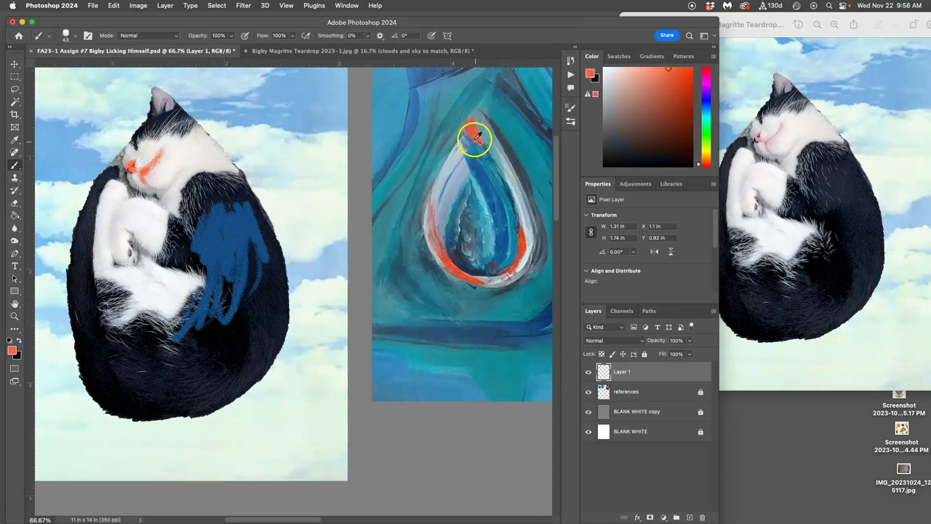
left_click(477, 136)
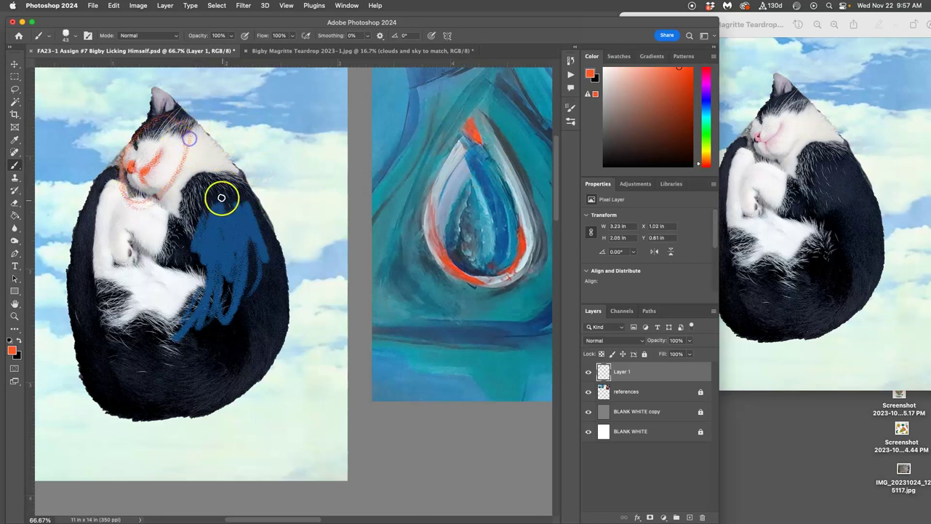
mouse_move(187, 125)
left_mouse_down()
mouse_move(232, 178)
mouse_move(270, 273)
mouse_move(207, 386)
mouse_move(153, 396)
left_mouse_up()
mouse_move(235, 189)
left_mouse_down()
mouse_move(181, 229)
mouse_move(214, 254)
mouse_move(216, 243)
mouse_move(156, 236)
mouse_move(98, 207)
mouse_move(120, 326)
mouse_move(114, 266)
left_mouse_up()
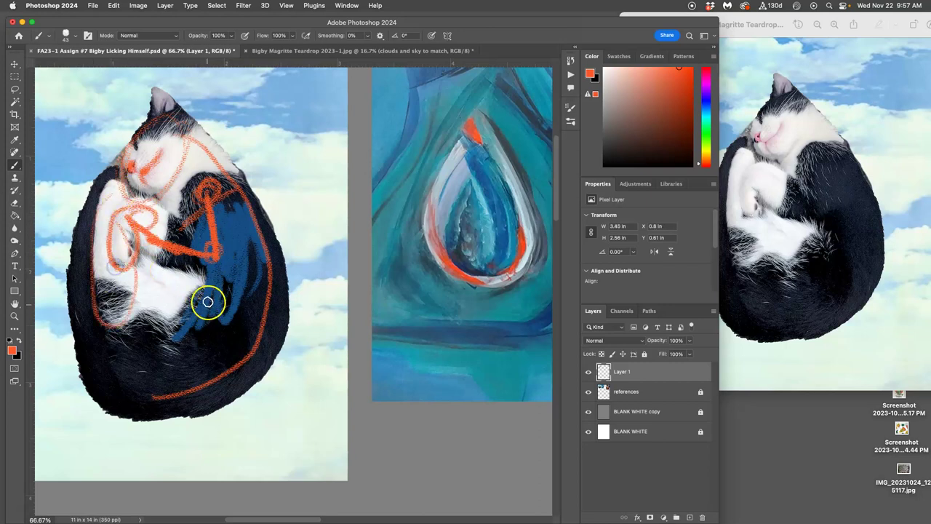
key("super+z")
key("super+z")
key("super+z")
key("super+z")
key("super+z")
key("super+z")
key("super+z")
key("super+z")
key("super+z")
key("super+z")
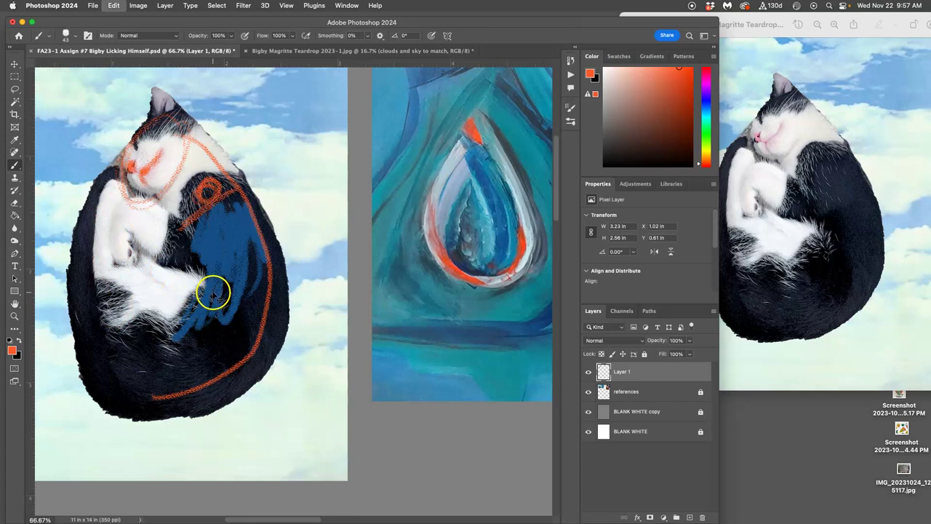
key("super+z")
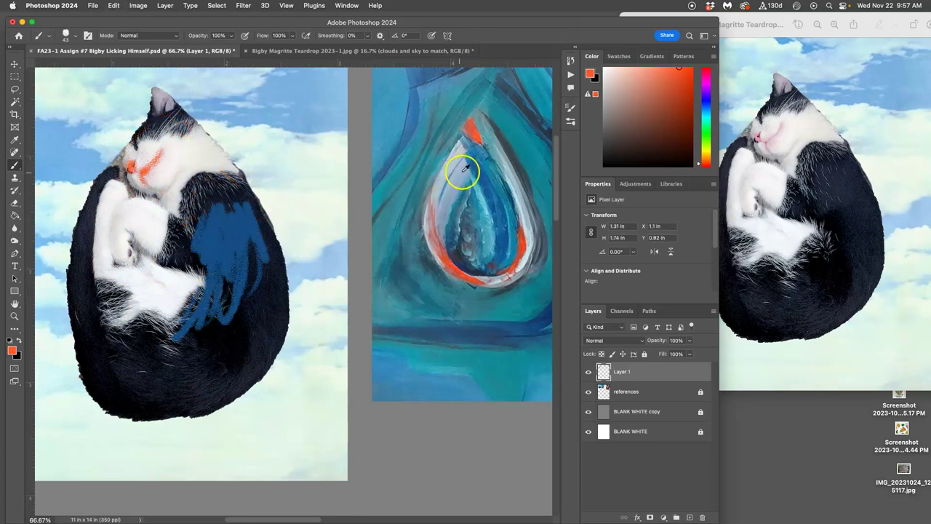
- Sample blues from the teardrop, dab the cat's head, paint dark blue down the ear, and check without references
left_click(461, 179, "alt")
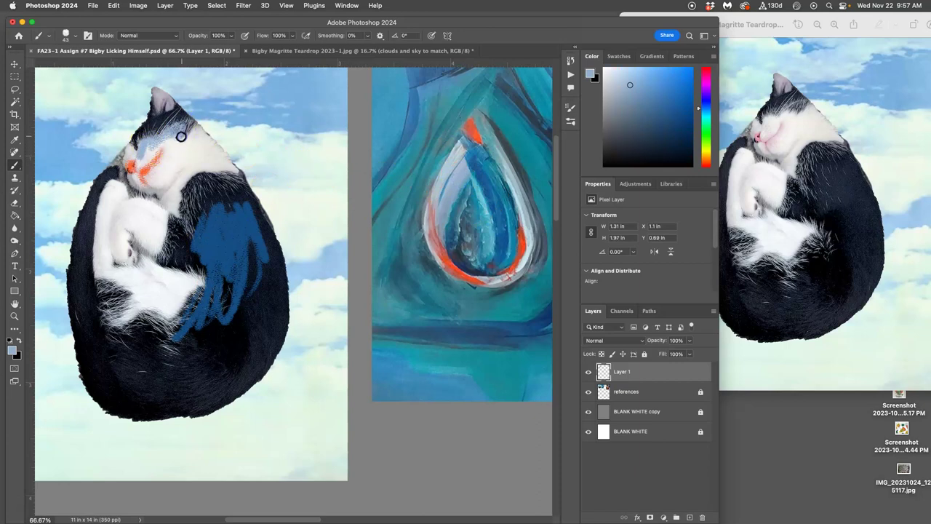
left_click(461, 251, "alt")
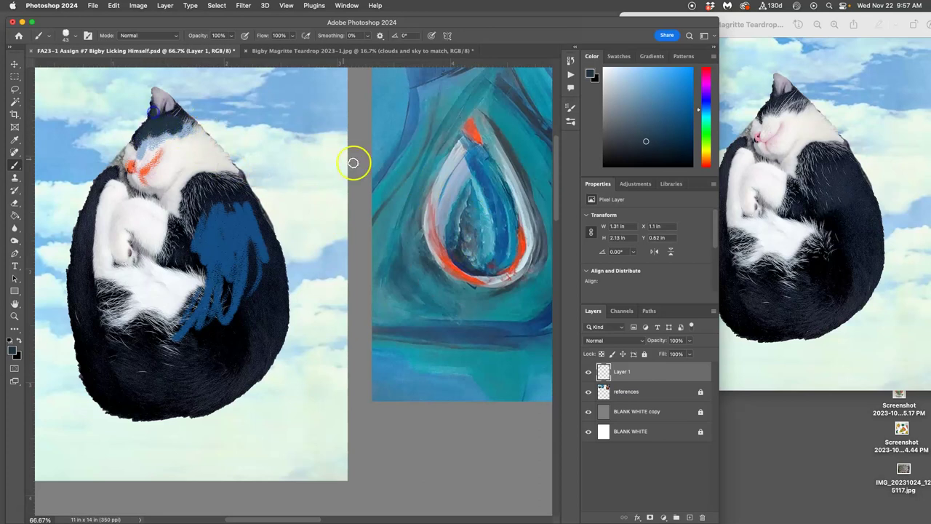
left_click_drag(414, 191, 477, 269, "alt")
left_click(175, 137)
left_click_drag(495, 164, 519, 167, "alt")
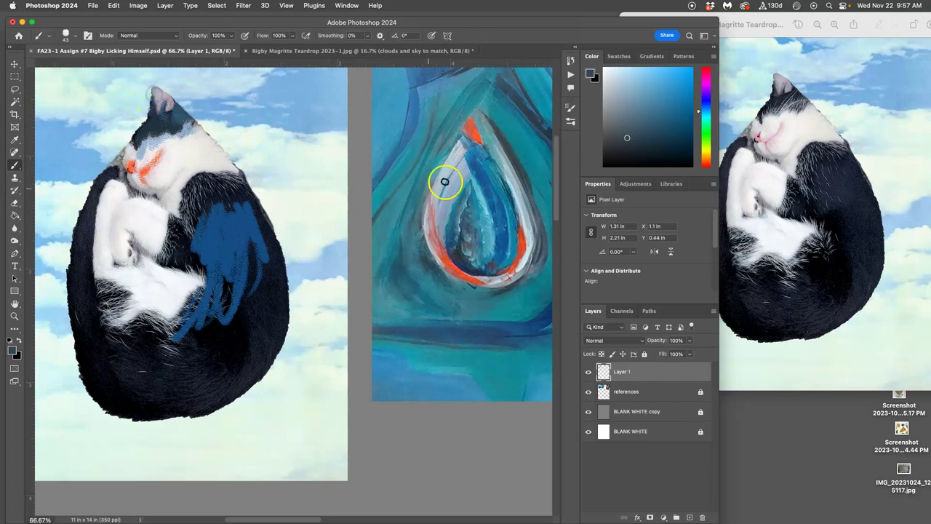
mouse_move(455, 176)
left_mouse_down("alt")
mouse_move(490, 210)
mouse_move(463, 240)
left_mouse_up("alt")
left_click_drag(166, 94, 173, 115)
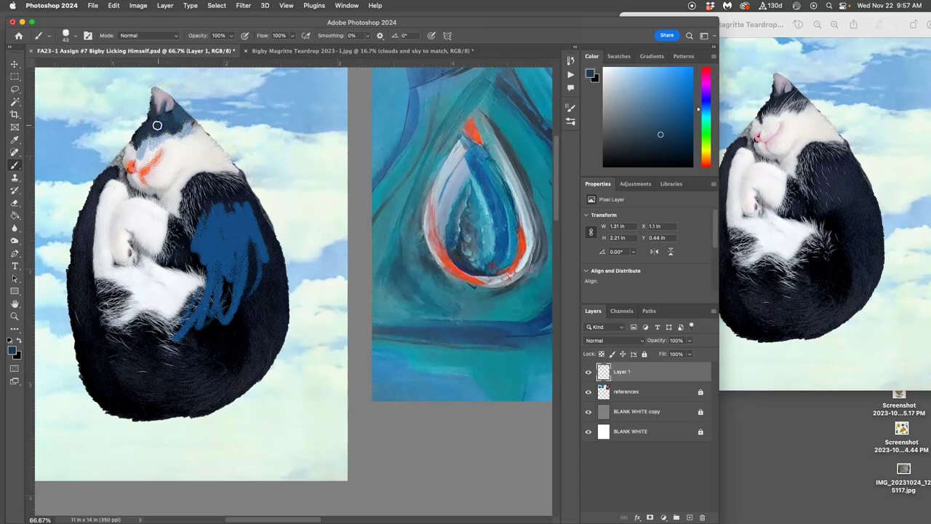
left_click(589, 391)
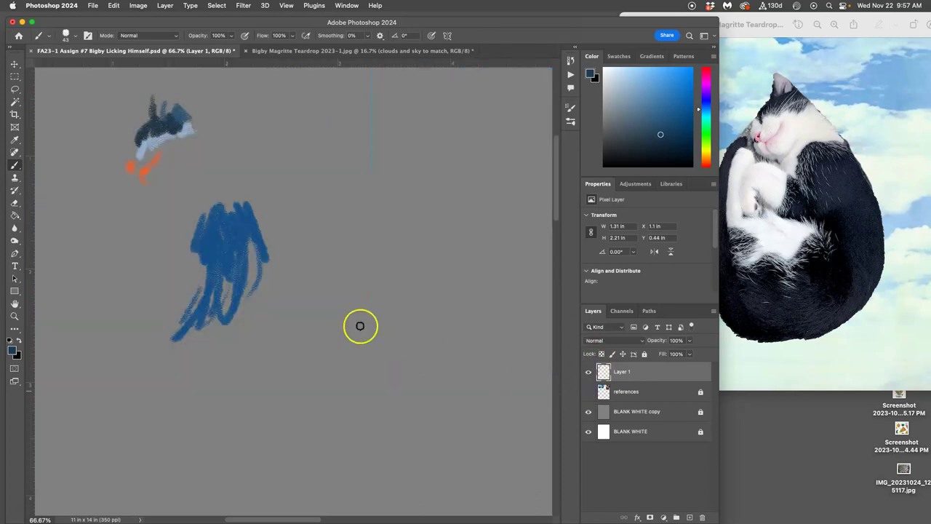
left_click(588, 392)
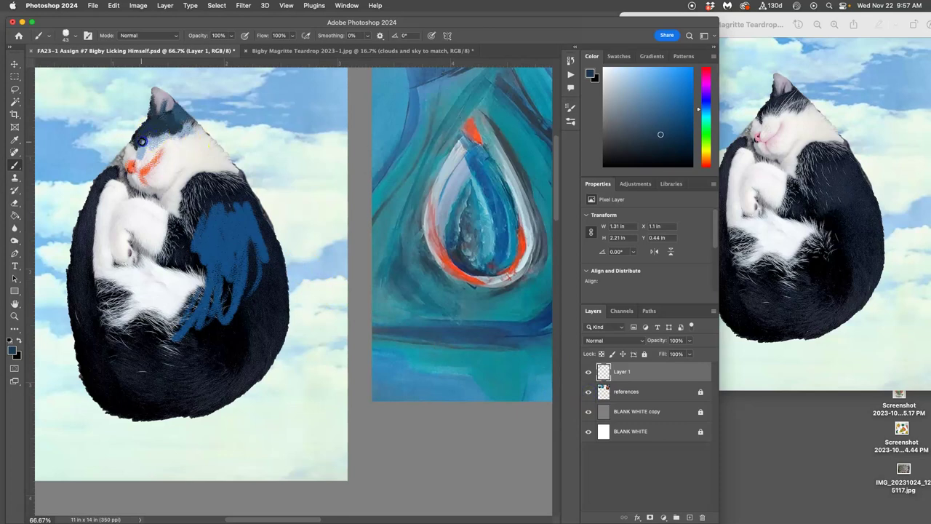
- Paint the cat's neck fur and cheek in blue-grey from the teardrop, then sample white from the face
left_click(452, 189, "alt")
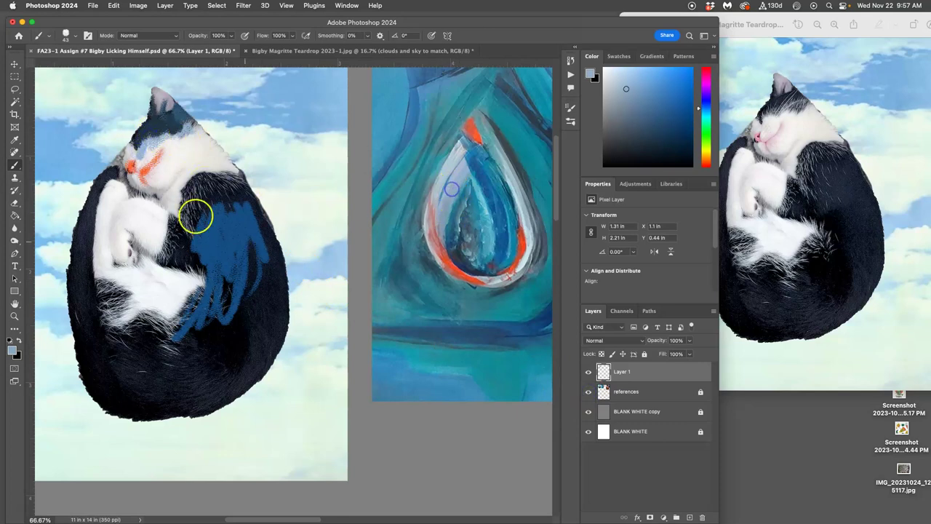
left_click(457, 151, "alt")
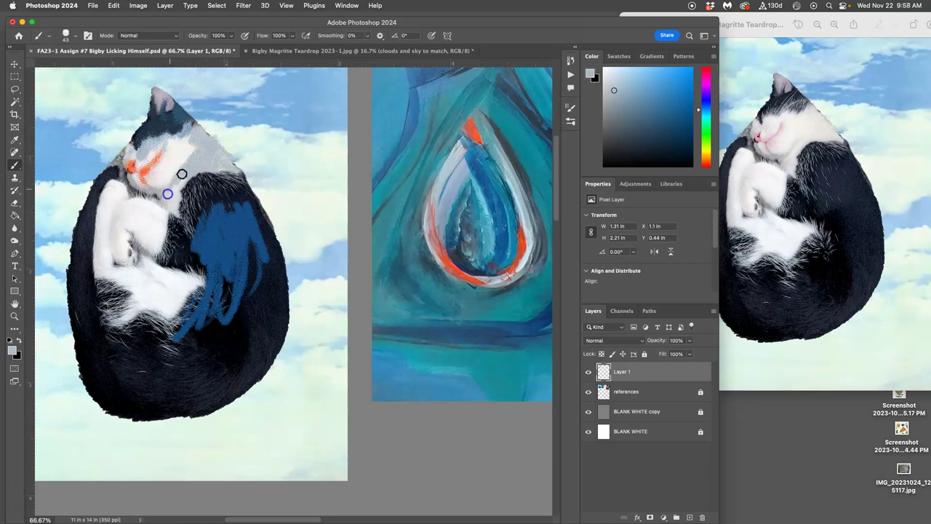
left_click_drag(178, 196, 168, 206)
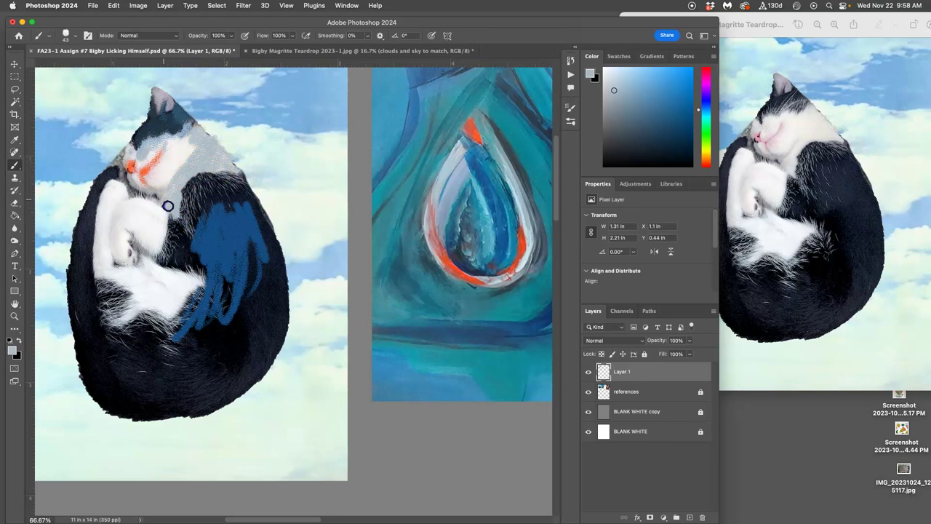
left_click(494, 282, "alt")
left_click(194, 168)
left_click(196, 148, "alt")
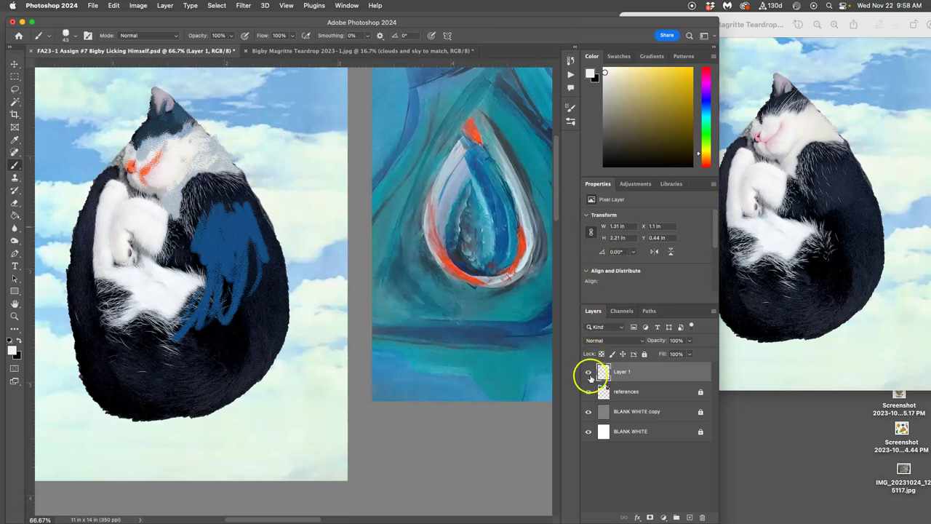
- Paint pale strokes over the cat's face and cheek, toggling the references layer to check them
left_click(589, 392)
left_click_drag(167, 141, 186, 164)
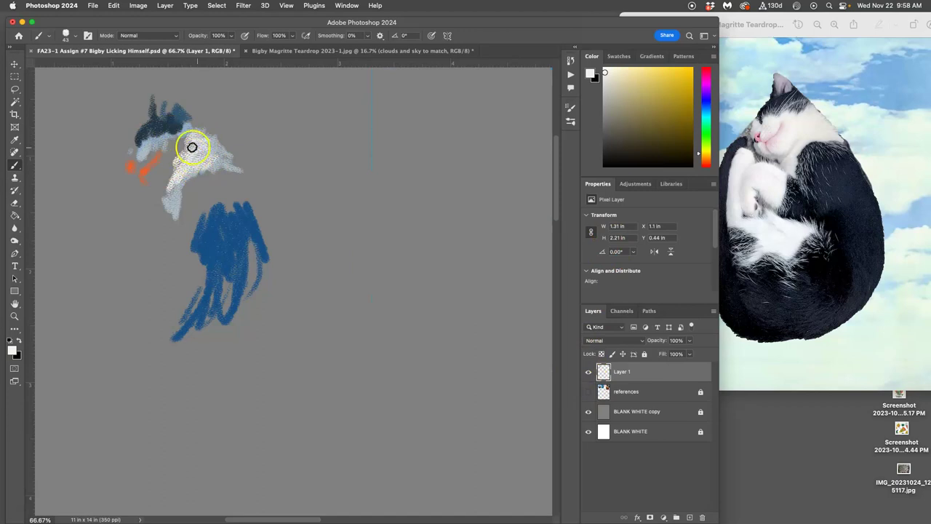
left_click(589, 391)
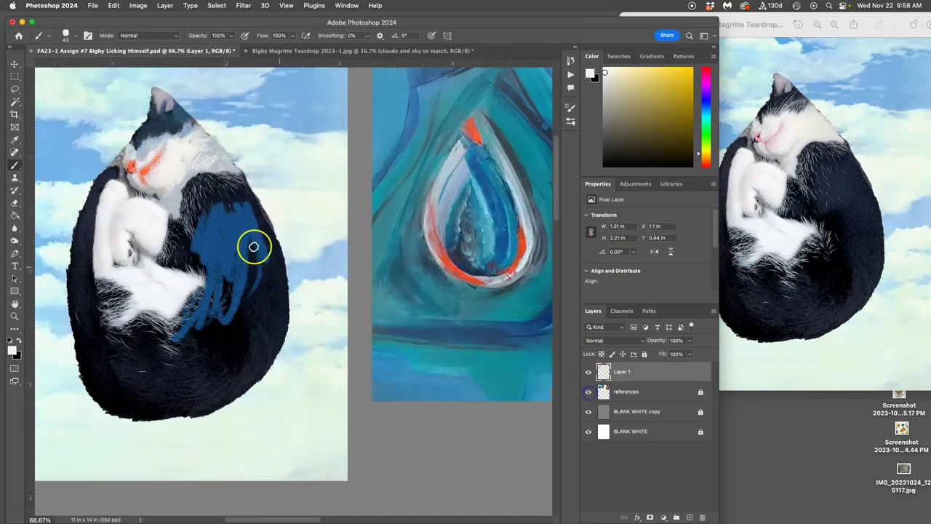
left_click(167, 182, "alt")
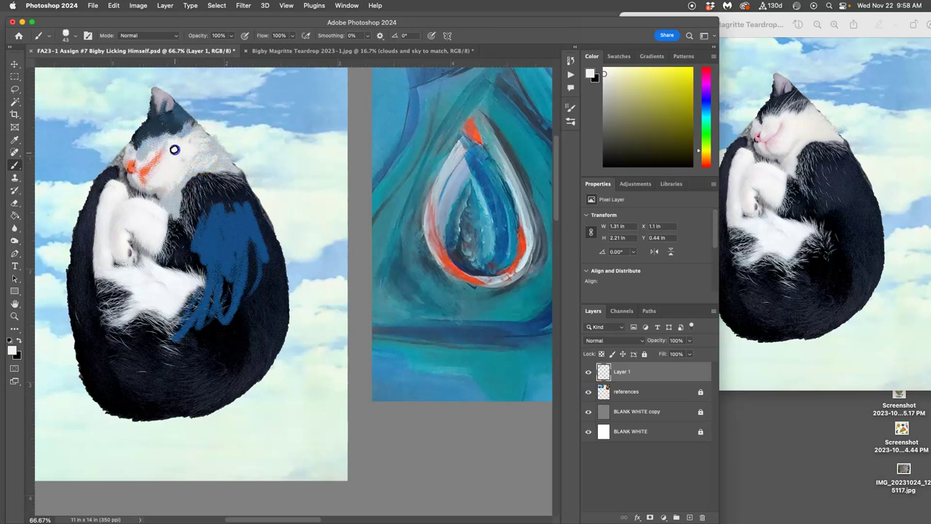
left_click(76, 36)
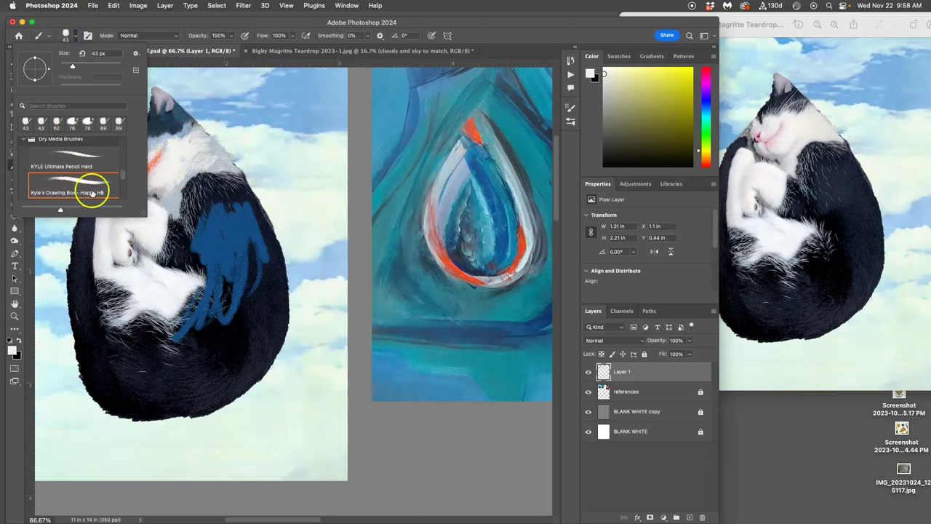
left_click(182, 161)
- Sample grey, dark blue-grey and pinkish-white from the fur and paint a dark stroke over the shoulder
left_click(211, 156, "alt")
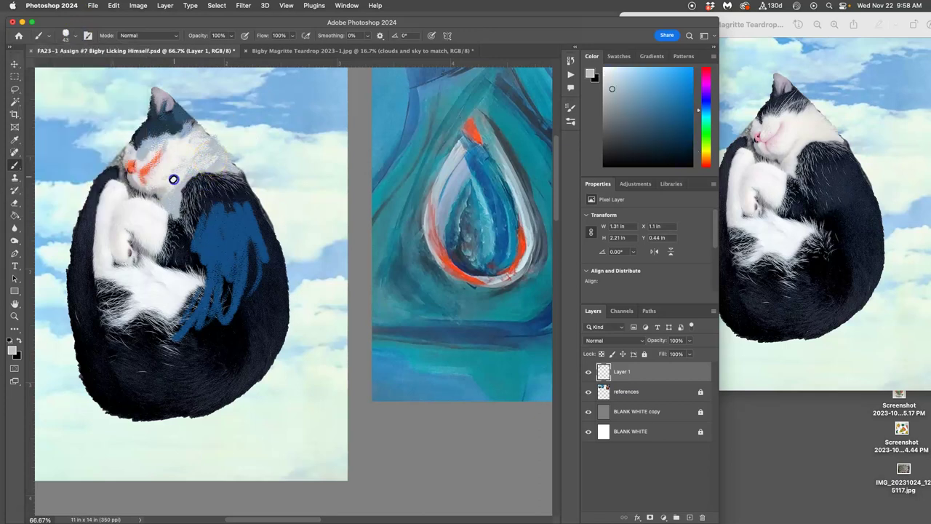
left_click(158, 138, "alt")
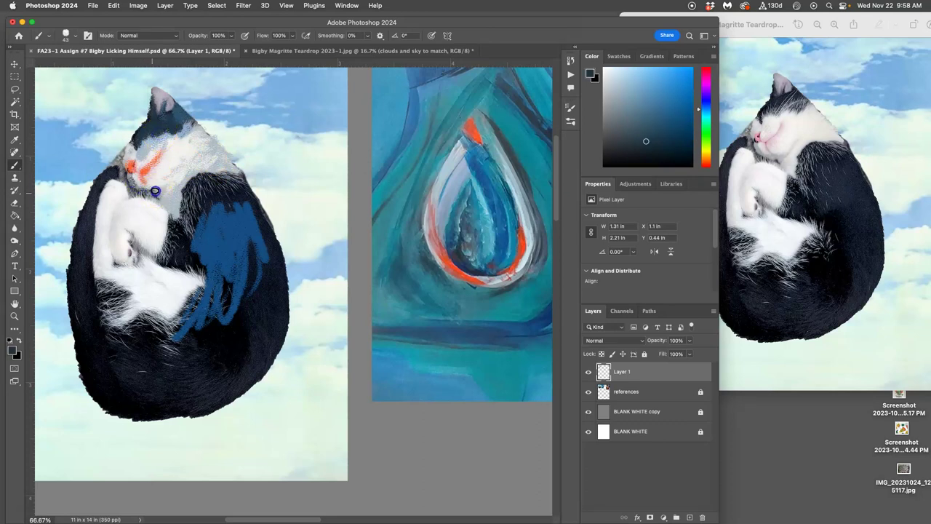
left_click(197, 133, "alt")
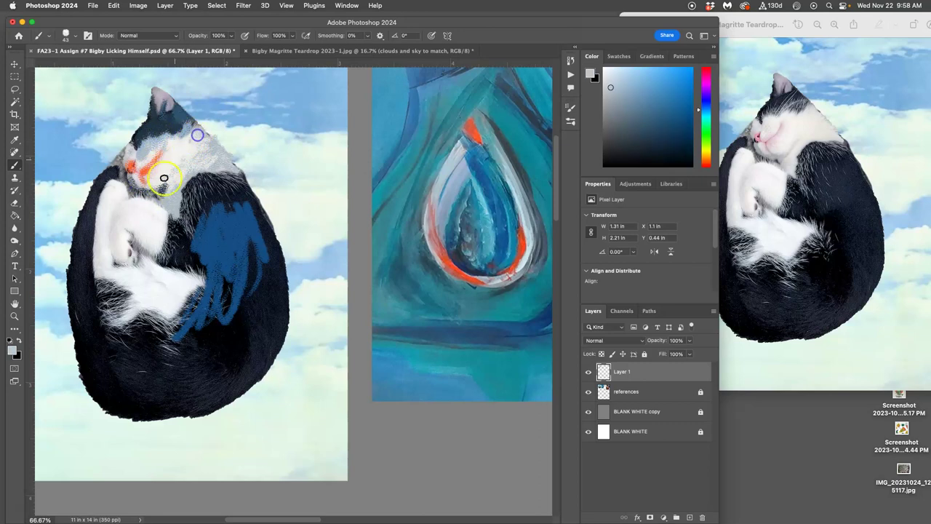
left_click(167, 138, "alt")
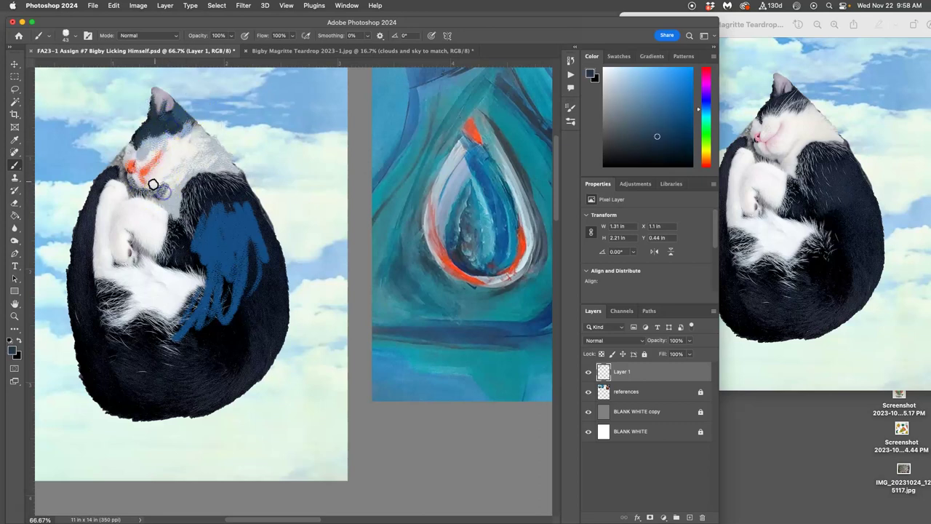
left_click(134, 180, "alt")
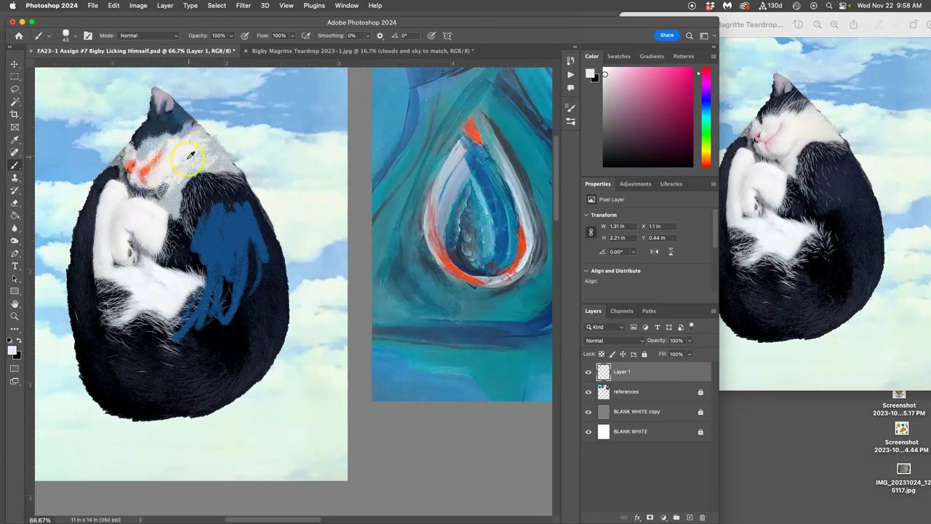
left_click(175, 129, "alt")
mouse_move(190, 173)
left_mouse_down()
mouse_move(209, 209)
mouse_move(231, 197)
mouse_move(240, 229)
mouse_move(241, 196)
mouse_move(258, 222)
mouse_move(258, 310)
mouse_move(243, 306)
mouse_move(236, 255)
mouse_move(231, 280)
mouse_move(213, 265)
mouse_move(222, 246)
mouse_move(210, 223)
mouse_move(206, 244)
mouse_move(202, 223)
left_mouse_up()
left_click(208, 208, "alt")
- Sample light teal from the teardrop and brush it onto the cat's chest and lower body, undoing one stroke
left_click(451, 210, "alt")
left_click(461, 192, "alt")
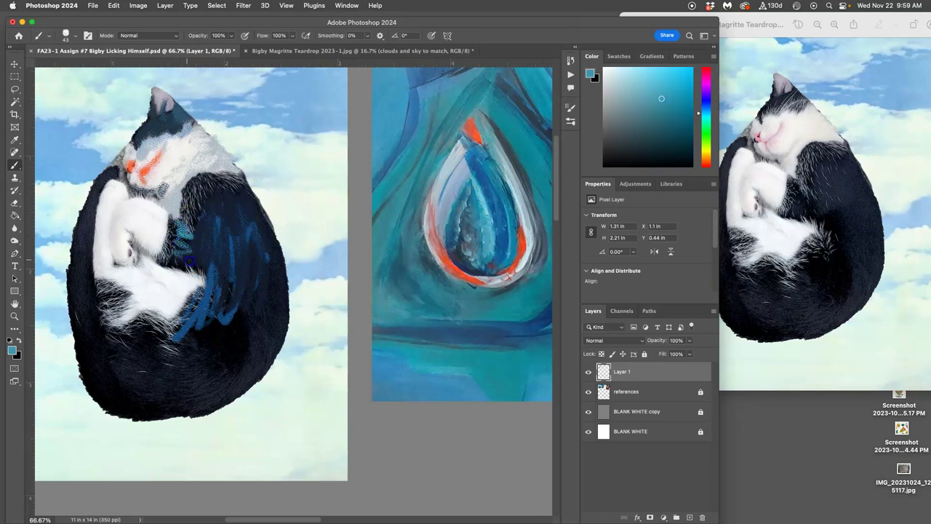
mouse_move(183, 259)
left_mouse_down()
mouse_move(194, 235)
mouse_move(179, 262)
mouse_move(164, 246)
mouse_move(201, 251)
left_mouse_up()
mouse_move(214, 333)
left_mouse_down()
mouse_move(250, 327)
mouse_move(263, 271)
mouse_move(274, 320)
mouse_move(257, 326)
mouse_move(261, 304)
mouse_move(218, 345)
mouse_move(254, 311)
mouse_move(230, 322)
mouse_move(228, 337)
mouse_move(220, 318)
mouse_move(150, 360)
mouse_move(175, 354)
mouse_move(155, 367)
mouse_move(171, 395)
mouse_move(248, 371)
mouse_move(261, 343)
left_mouse_up()
key("super+z")
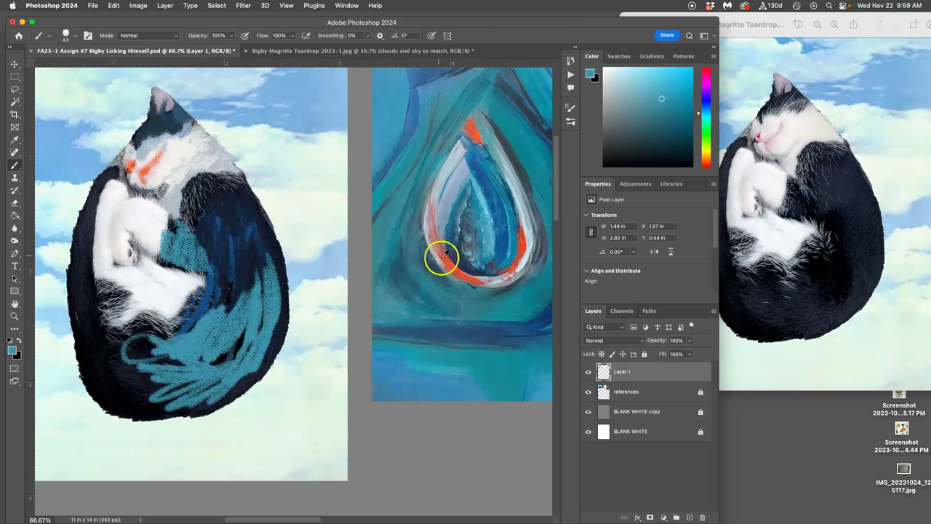
- Paint dark purple-brown from the teardrop along the cat's lower body and left edge, then sample navy
left_click(457, 253, "alt")
mouse_move(207, 360)
left_mouse_down()
mouse_move(248, 334)
mouse_move(190, 383)
mouse_move(170, 387)
mouse_move(172, 345)
mouse_move(153, 357)
mouse_move(167, 385)
mouse_move(143, 368)
mouse_move(87, 283)
mouse_move(103, 281)
mouse_move(88, 219)
mouse_move(78, 318)
left_mouse_up()
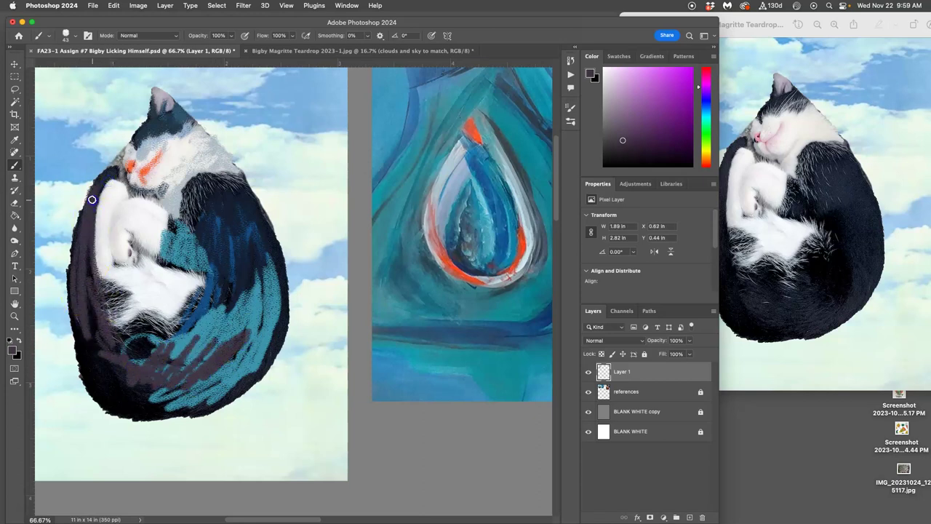
mouse_move(112, 172)
left_mouse_down()
mouse_move(70, 272)
mouse_move(78, 310)
mouse_move(94, 291)
mouse_move(80, 334)
mouse_move(105, 402)
mouse_move(117, 403)
mouse_move(118, 362)
mouse_move(120, 383)
mouse_move(160, 390)
mouse_move(124, 342)
mouse_move(147, 340)
left_mouse_up()
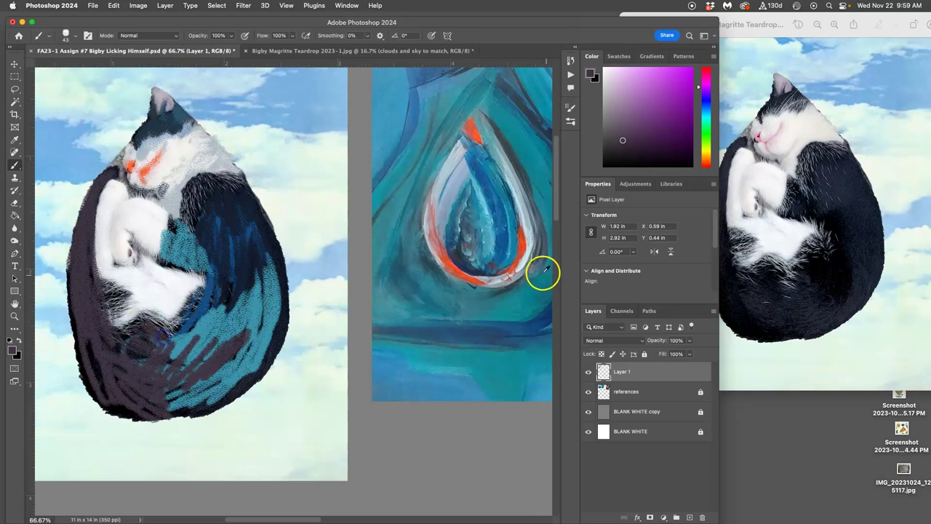
left_click(480, 266, "alt")
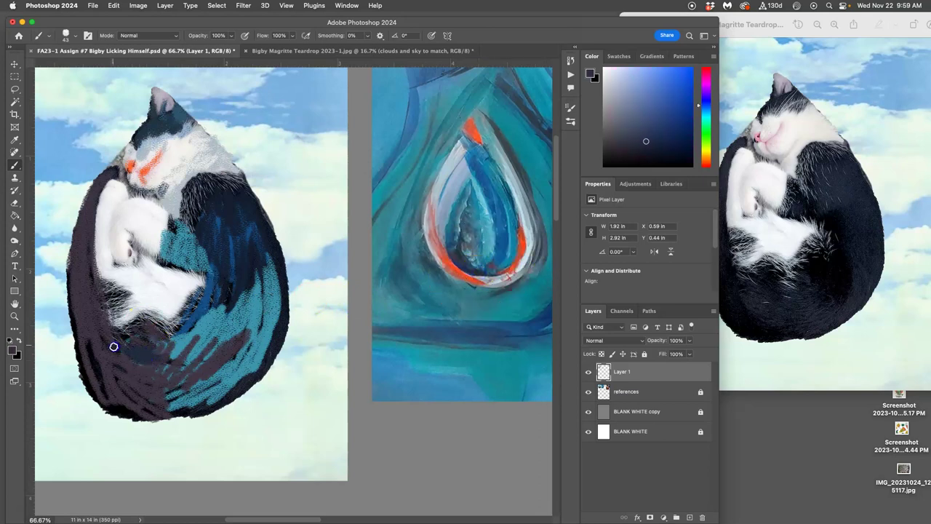